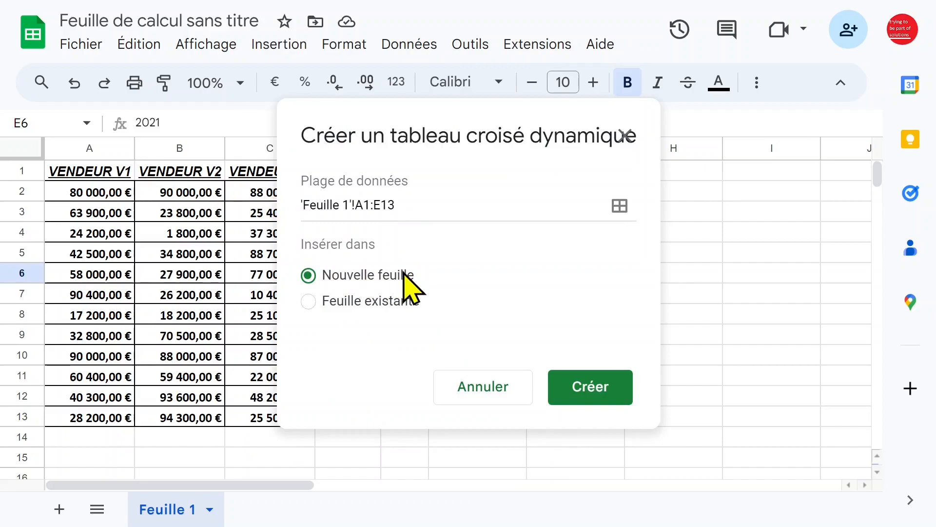
# Create the pivot table from 'Feuille 1'!A1:E13 on a new sheet and rename that sheet tcd01.
pyautogui.click(591, 390)
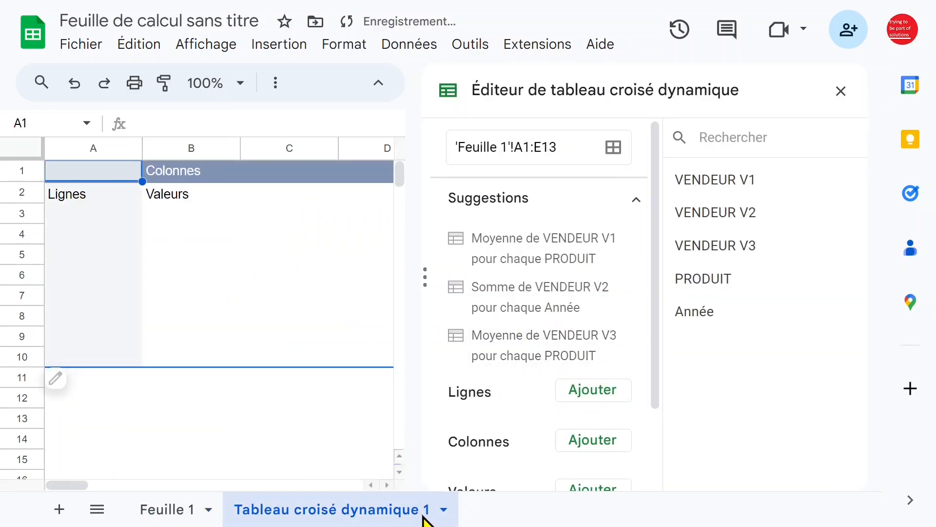
pyautogui.click(442, 510)
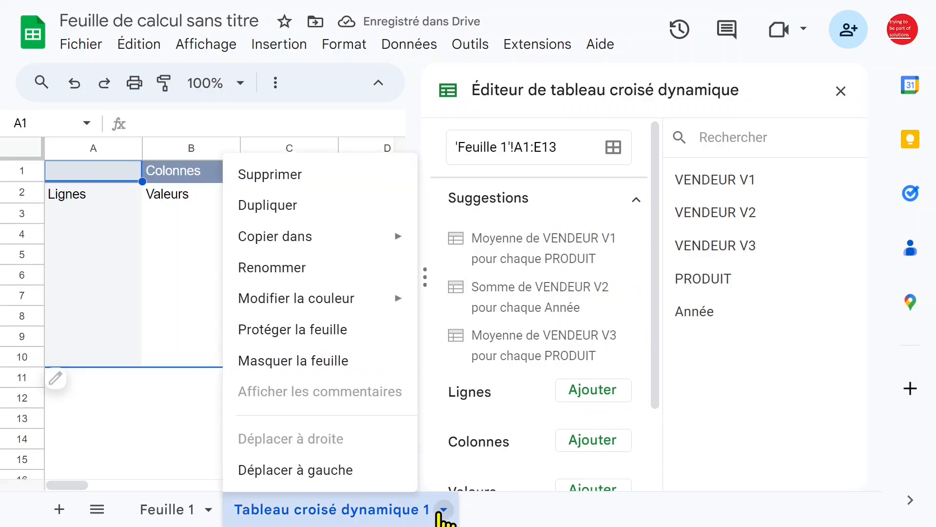
pyautogui.click(325, 272)
pyautogui.write('tcd01')
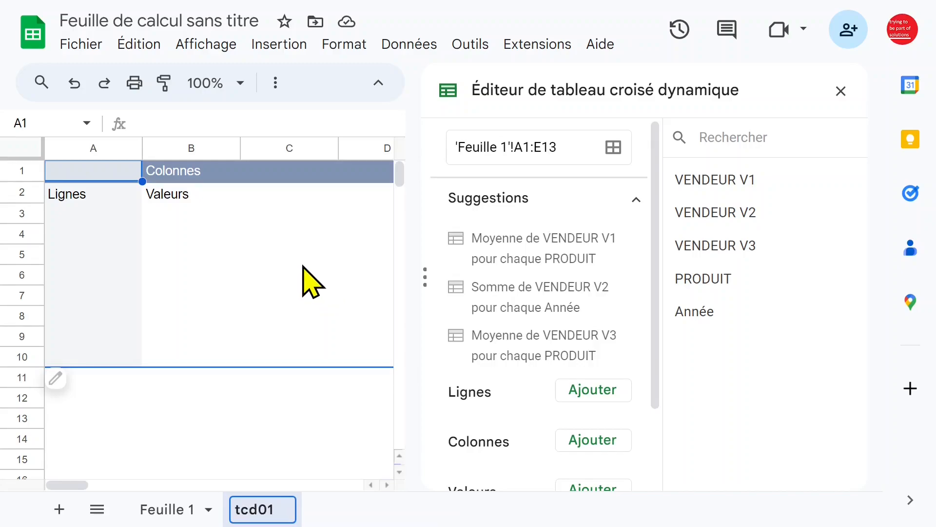
pyautogui.click(302, 255)
pyautogui.click(182, 235)
pyautogui.click(257, 236)
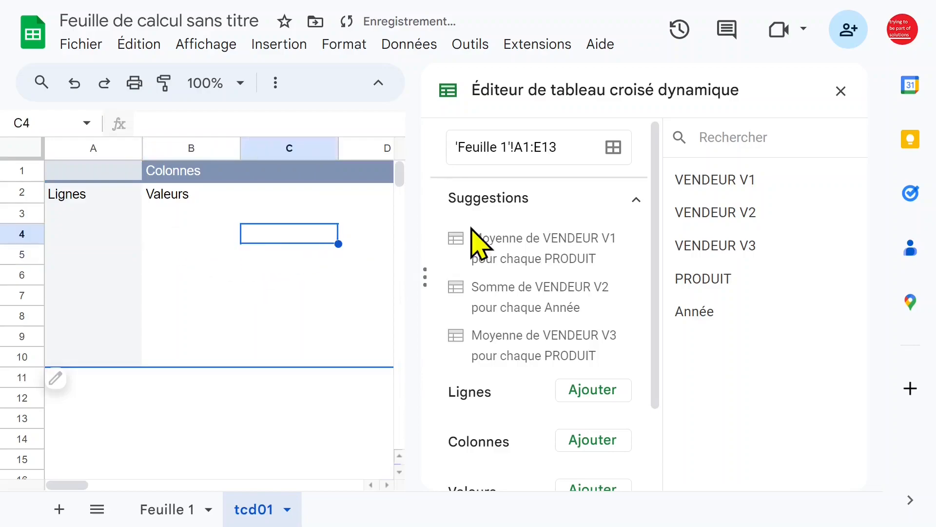
# Add VENDEUR V1 as the pivot table's row field and Année as its column field.
pyautogui.moveTo(654, 136); pyautogui.dragTo(657, 240)
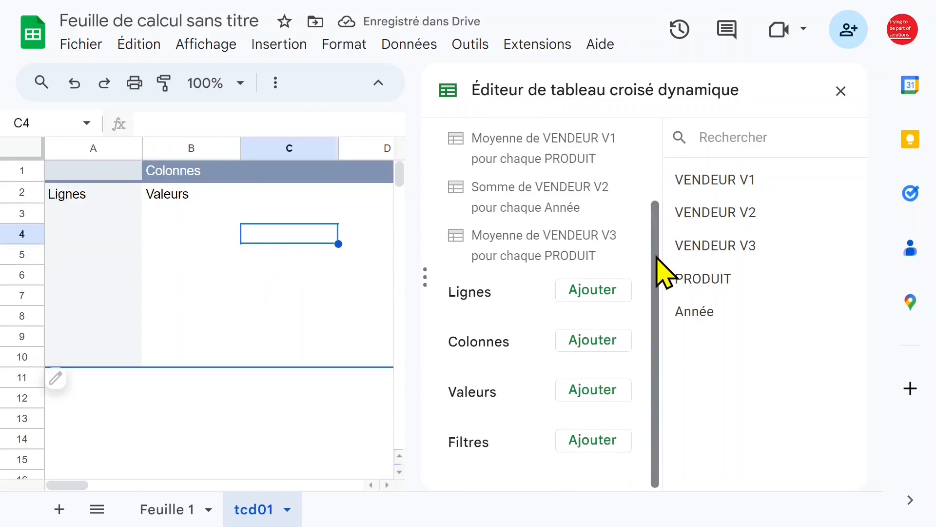
pyautogui.click(592, 293)
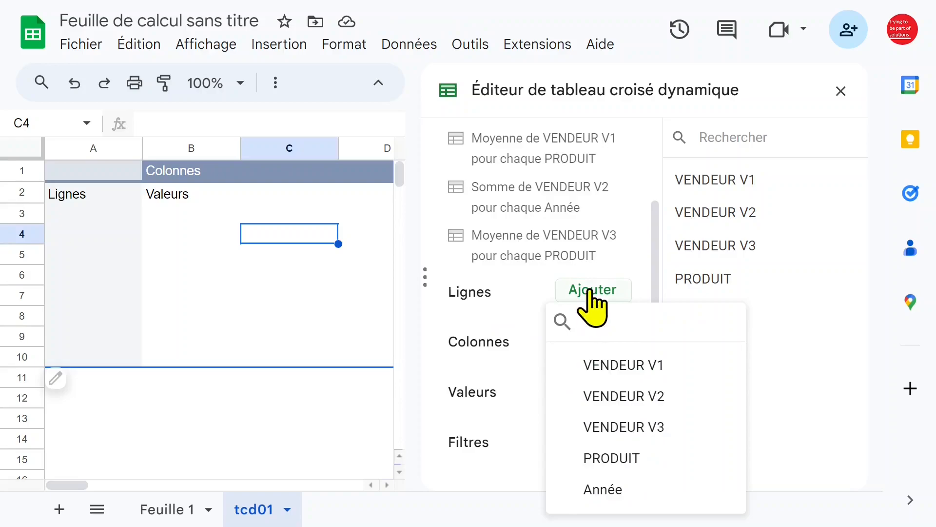
pyautogui.click(626, 366)
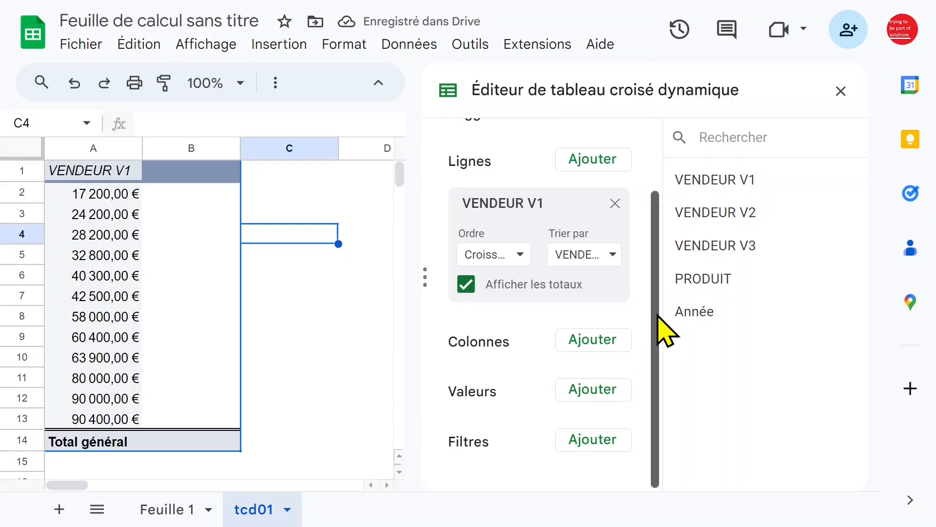
pyautogui.click(602, 340)
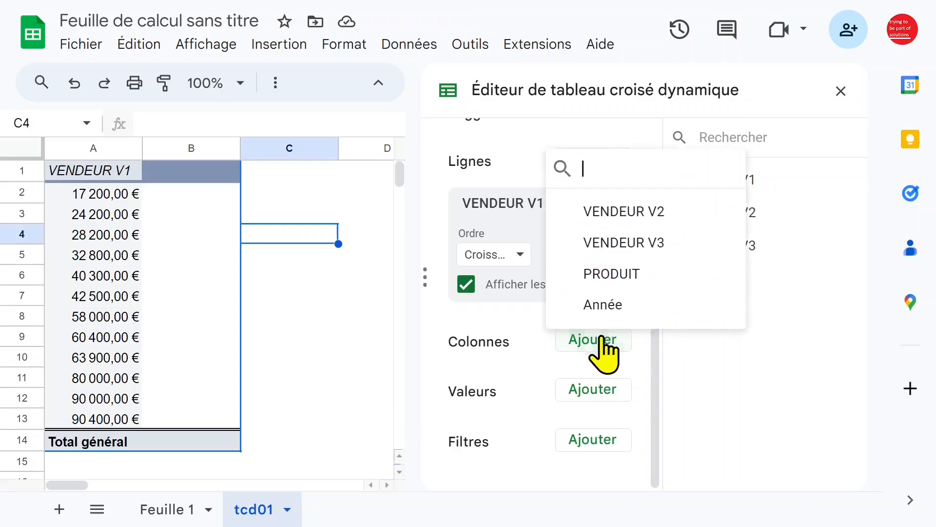
pyautogui.click(613, 308)
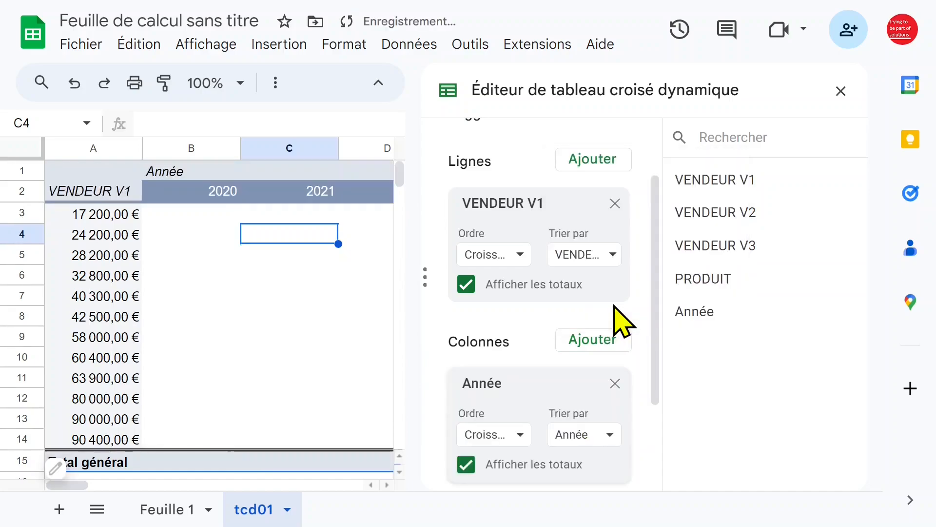
# Try PRODUIT as the pivot table's value field and remove it again.
pyautogui.moveTo(657, 264); pyautogui.dragTo(665, 360)
pyautogui.click(605, 390)
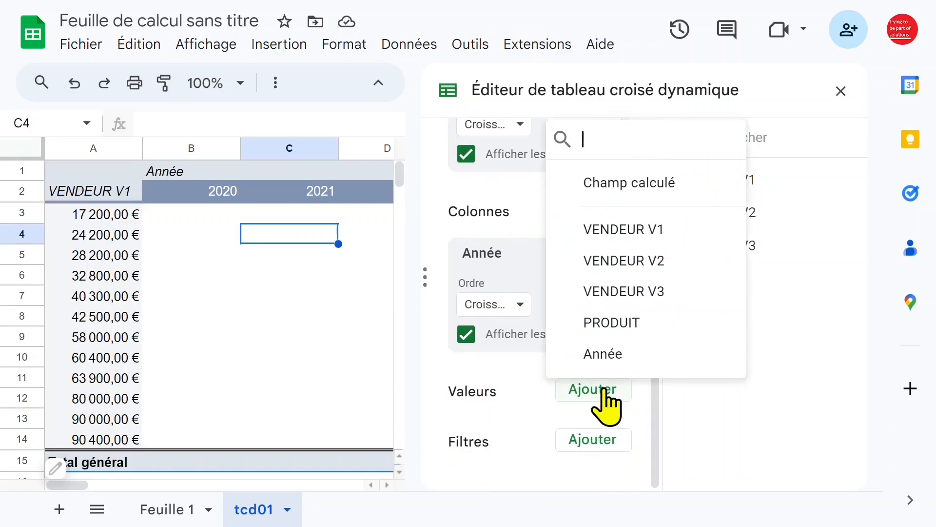
pyautogui.click(638, 334)
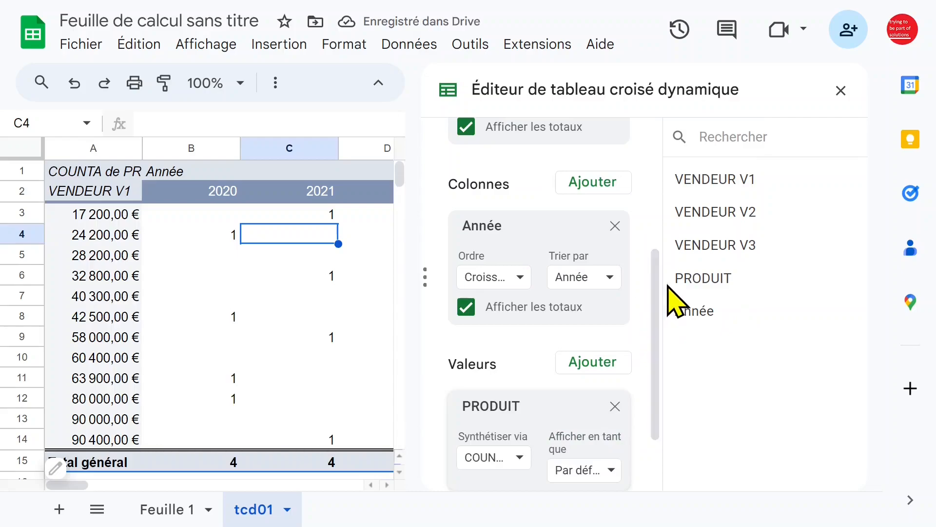
pyautogui.moveTo(657, 293); pyautogui.dragTo(657, 334)
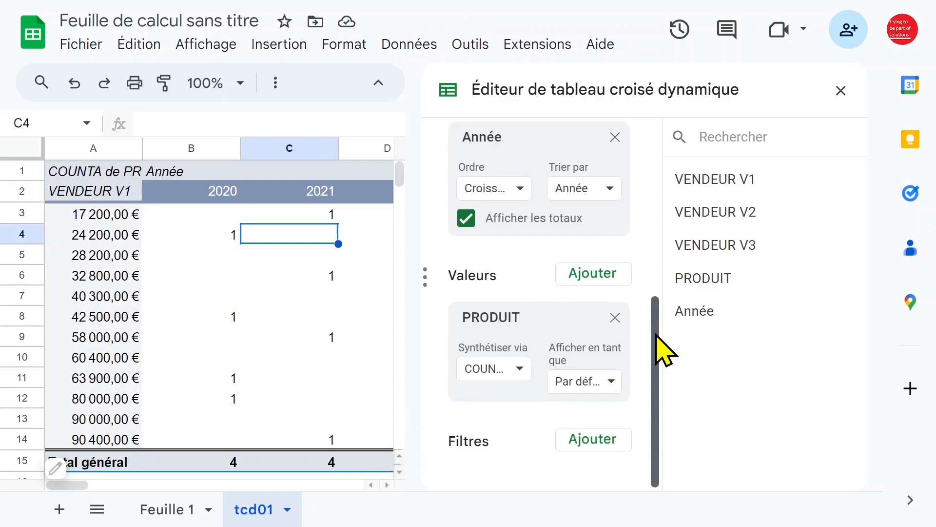
pyautogui.click(616, 319)
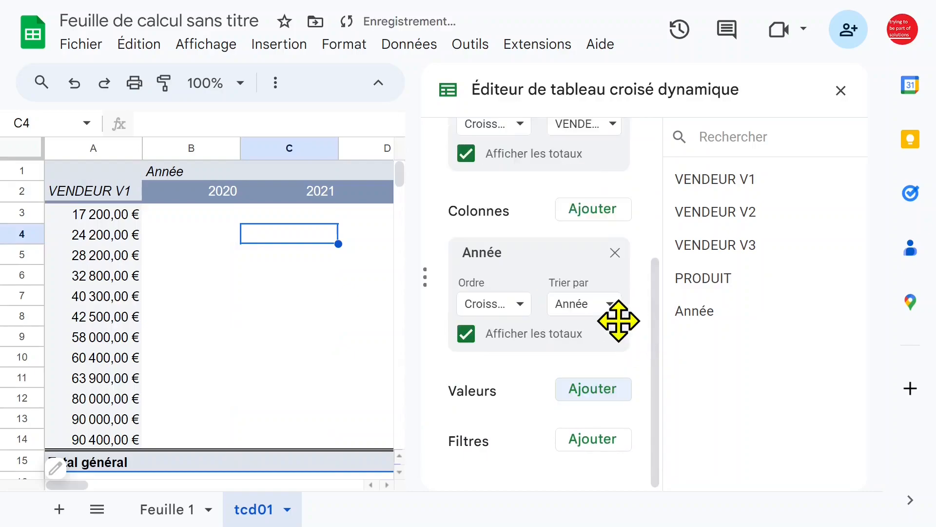
# Add Année as the pivot table's value field, summarized by COUNTA, and close the pivot table editor.
pyautogui.click(600, 391)
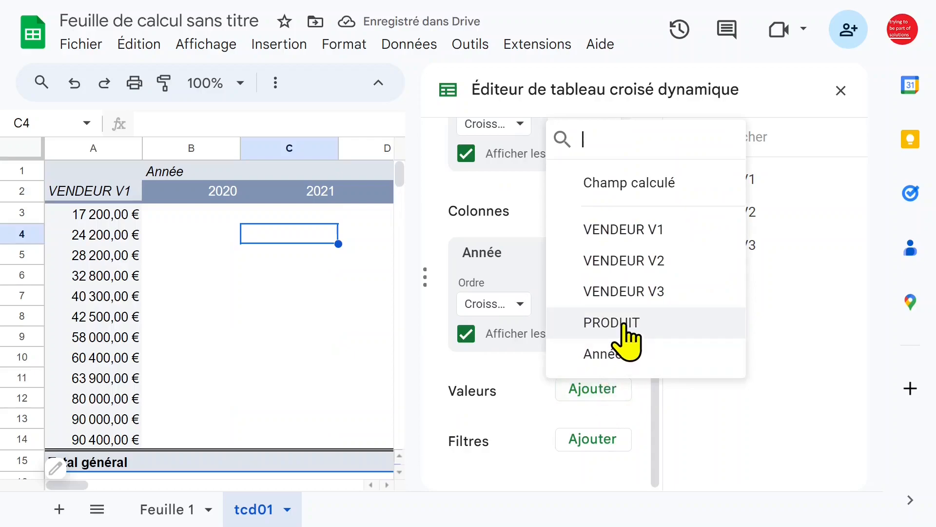
pyautogui.click(604, 354)
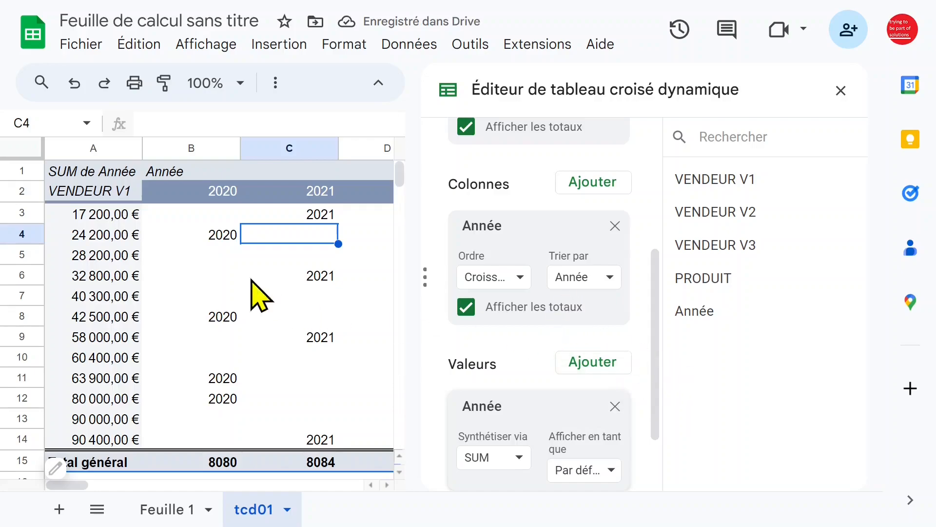
pyautogui.click(222, 236)
pyautogui.click(221, 355)
pyautogui.click(229, 378)
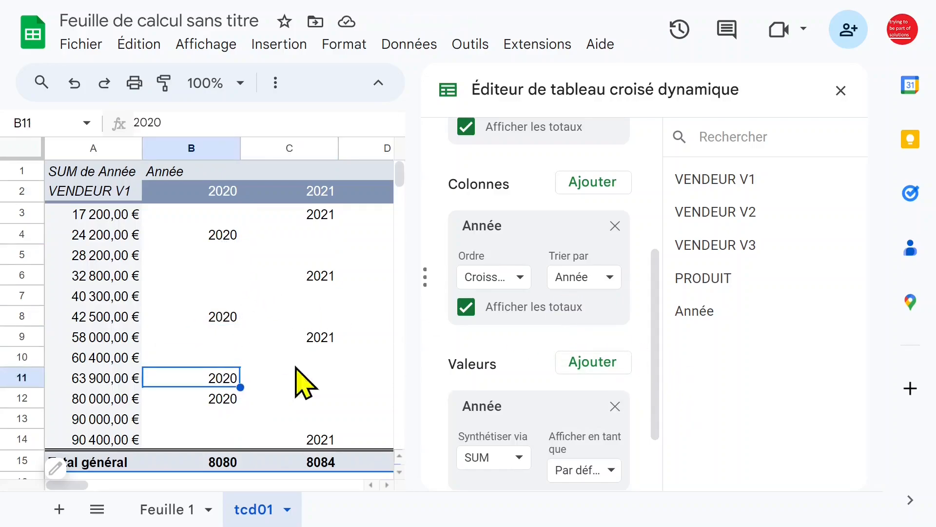
pyautogui.scroll(-2, 660, 317)
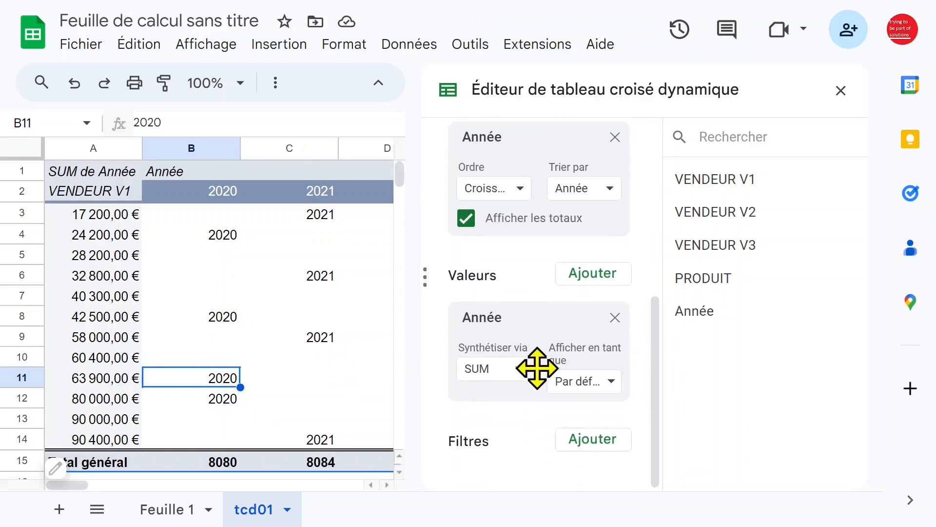
pyautogui.click(517, 371)
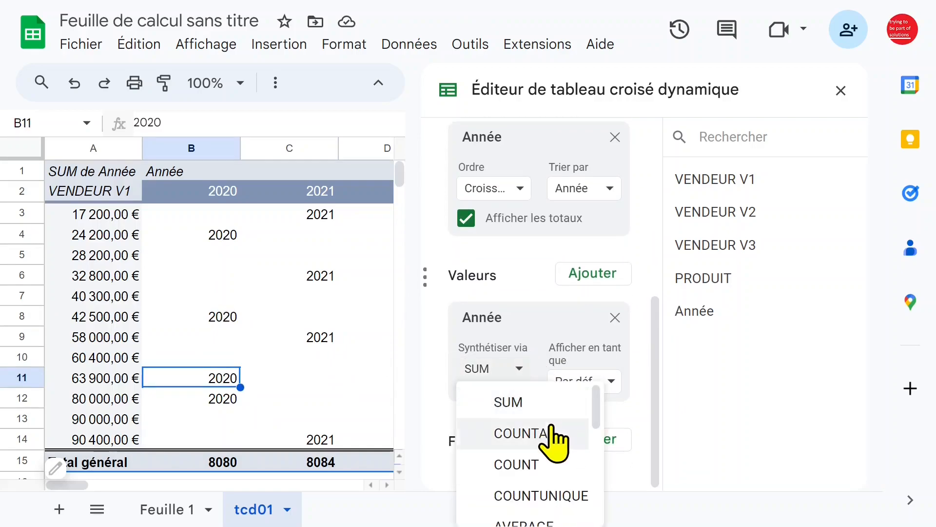
pyautogui.click(551, 433)
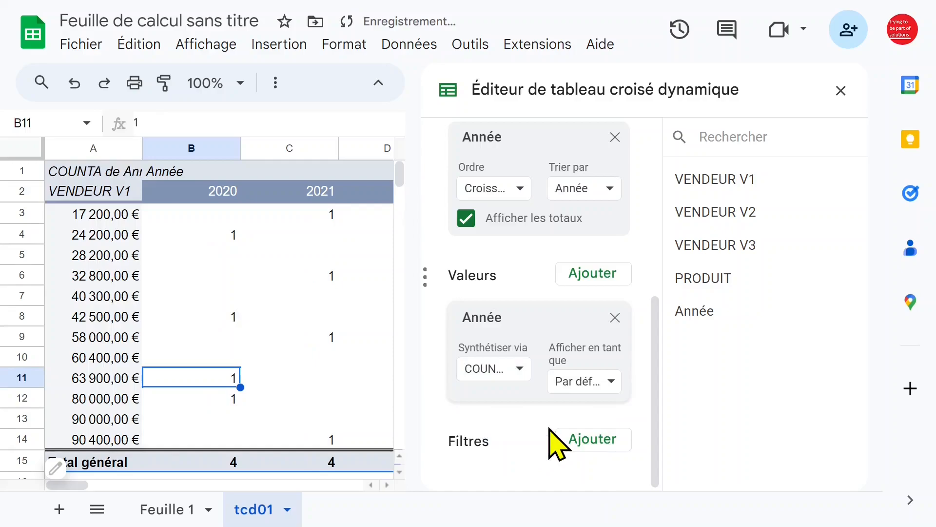
pyautogui.click(840, 91)
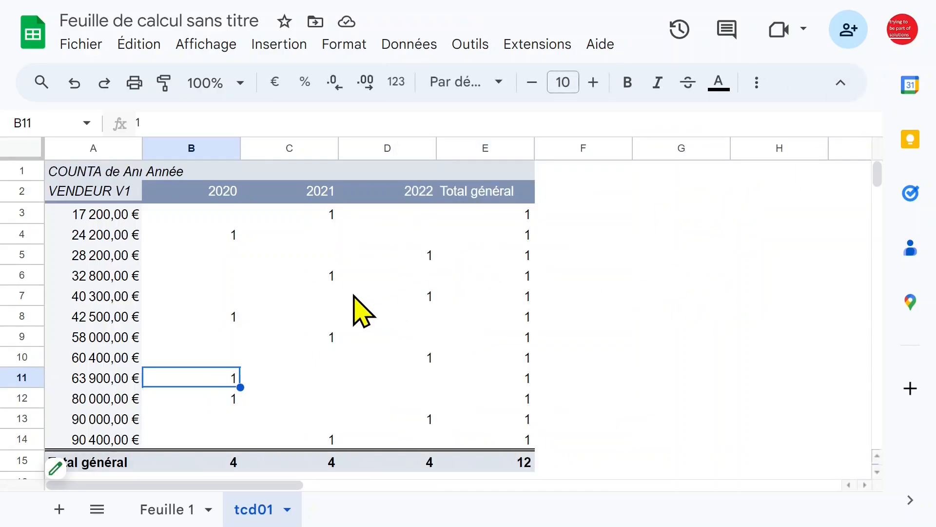
pyautogui.click(120, 236)
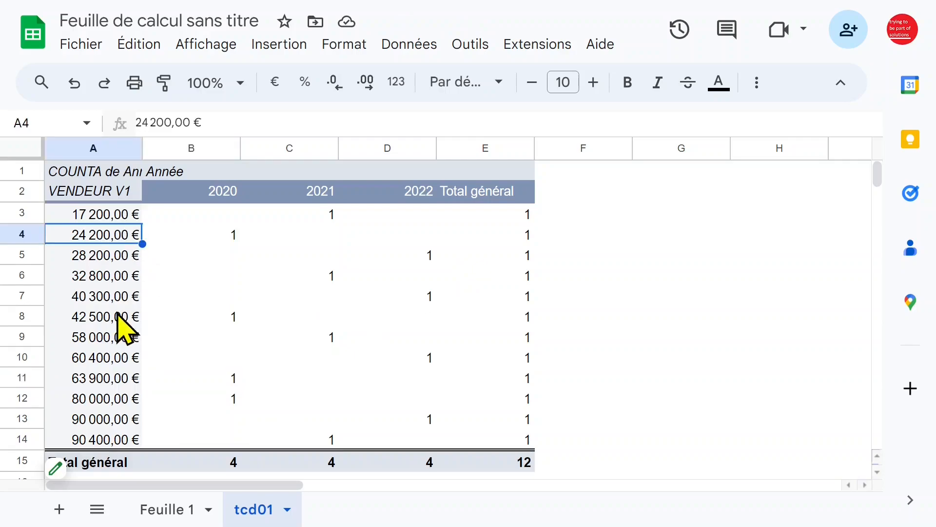
pyautogui.rightClick(98, 239)
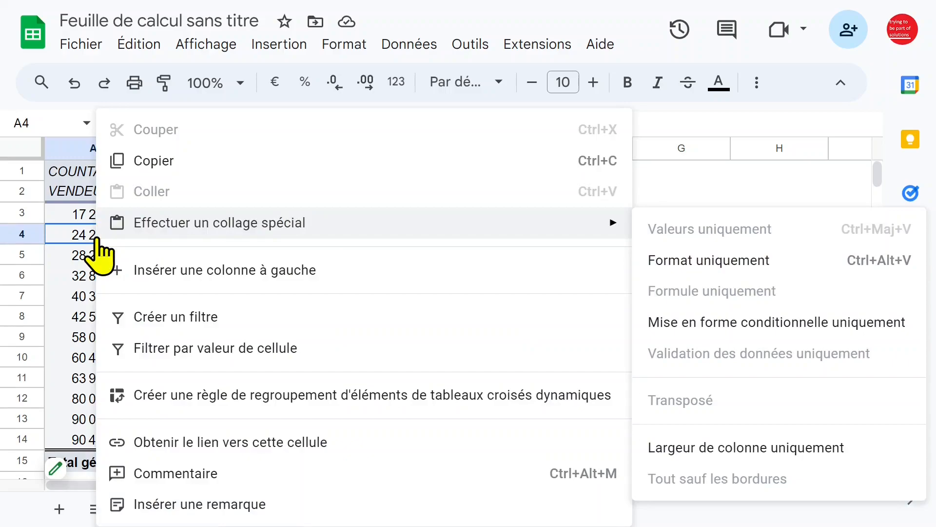
pyautogui.click(294, 396)
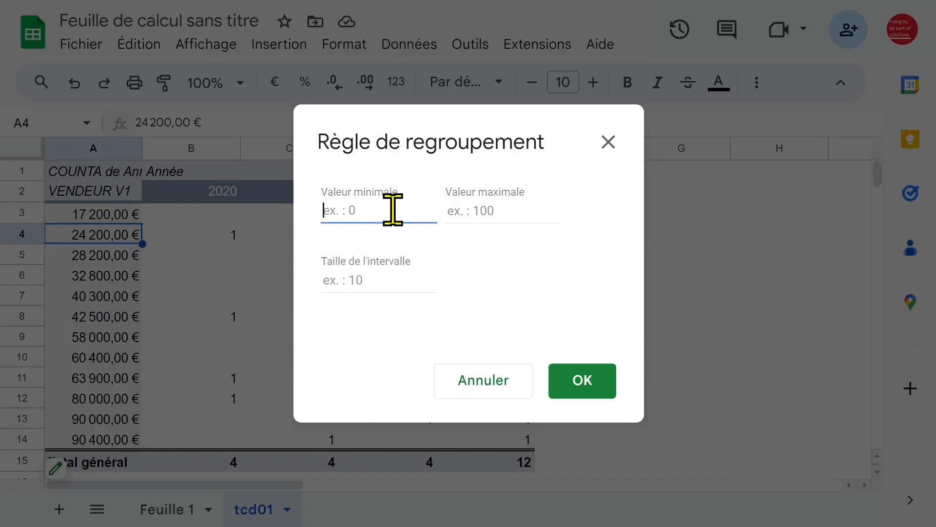
pyautogui.click(508, 211)
pyautogui.write('1000000000')
pyautogui.click(380, 284)
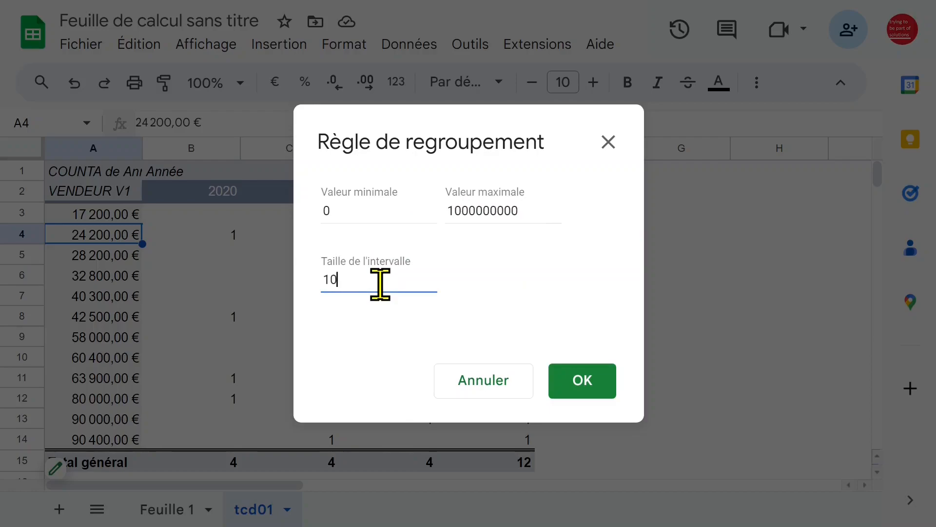
pyautogui.write('10000')
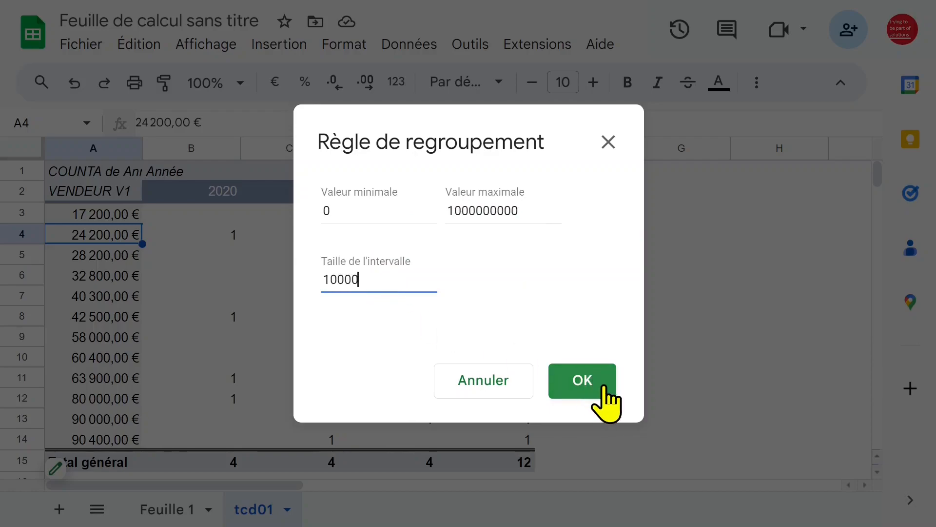
pyautogui.click(605, 388)
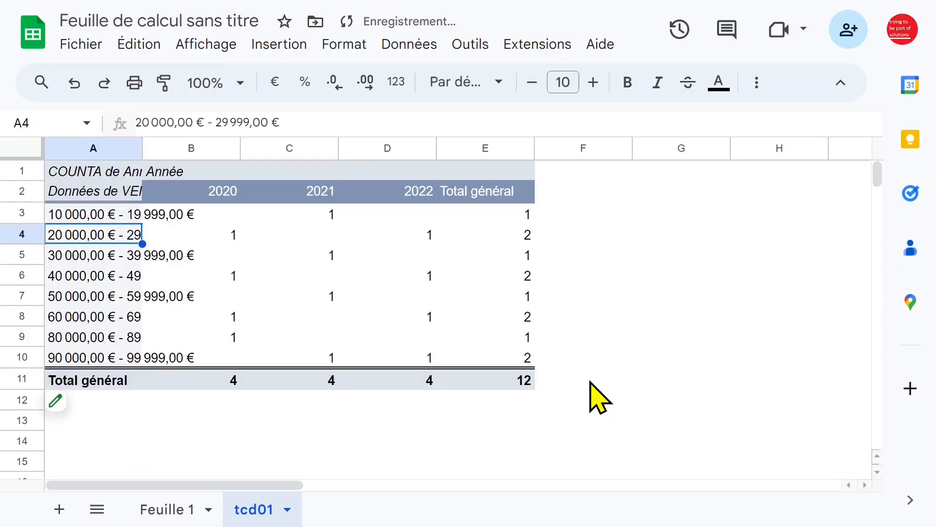
pyautogui.click(191, 214)
pyautogui.doubleClick(142, 149)
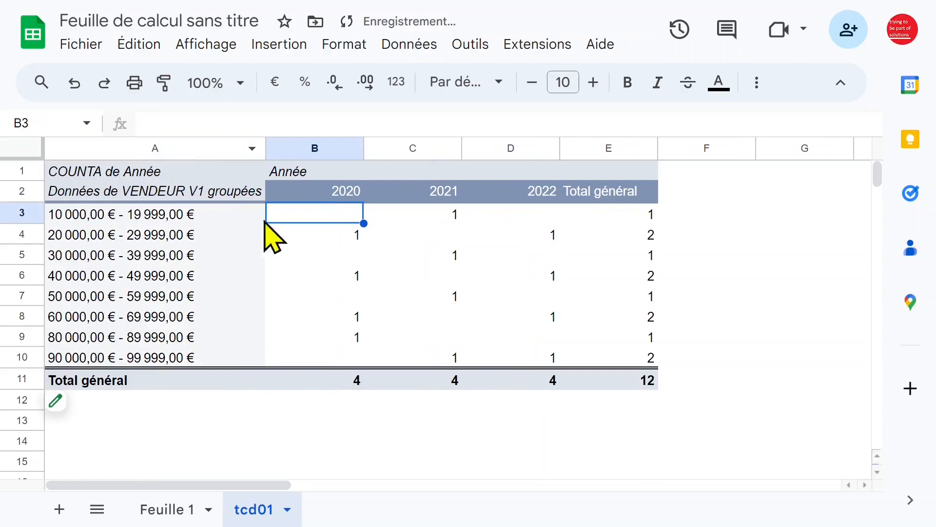
pyautogui.click(134, 218)
pyautogui.click(191, 261)
pyautogui.click(312, 239)
pyautogui.click(300, 295)
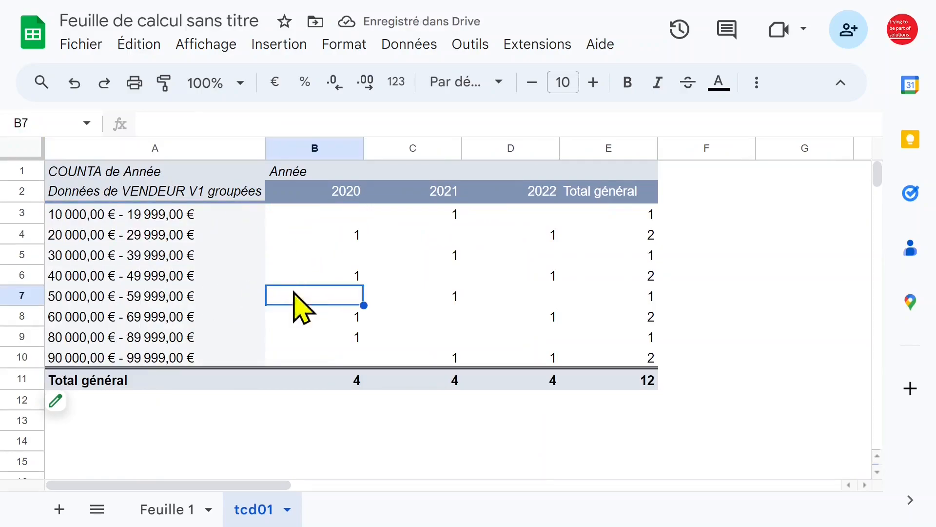
pyautogui.click(162, 221)
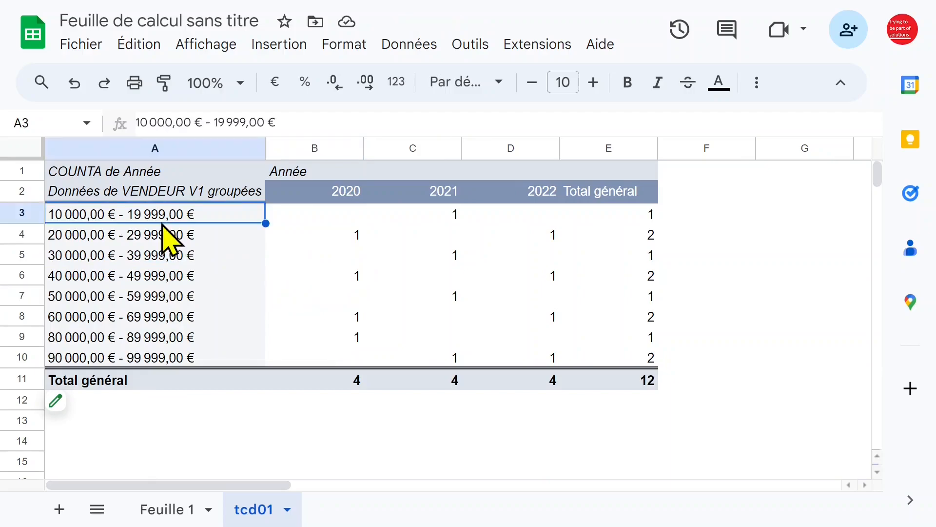
# Insert a pivot table based on 'Feuille 1'!A1:E13 in a new sheet and name the sheet tcd01.
pyautogui.click(280, 45)
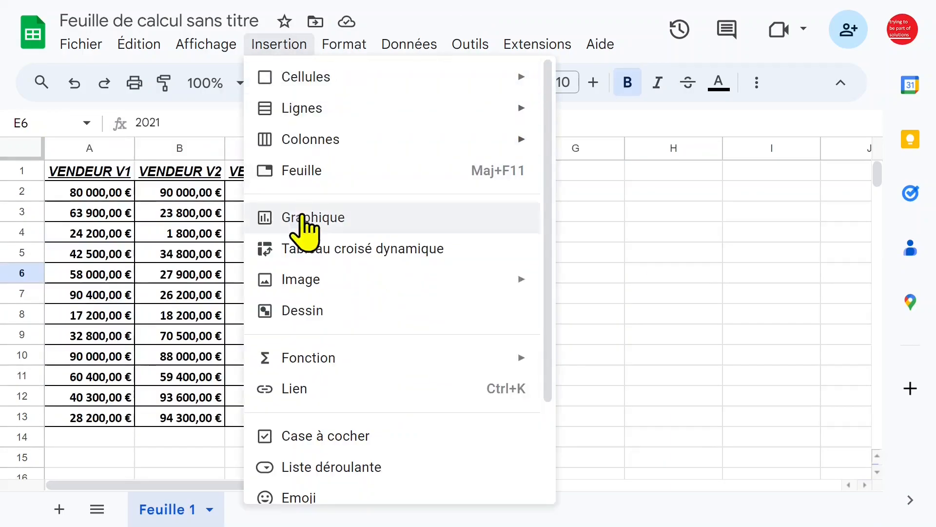
pyautogui.click(329, 248)
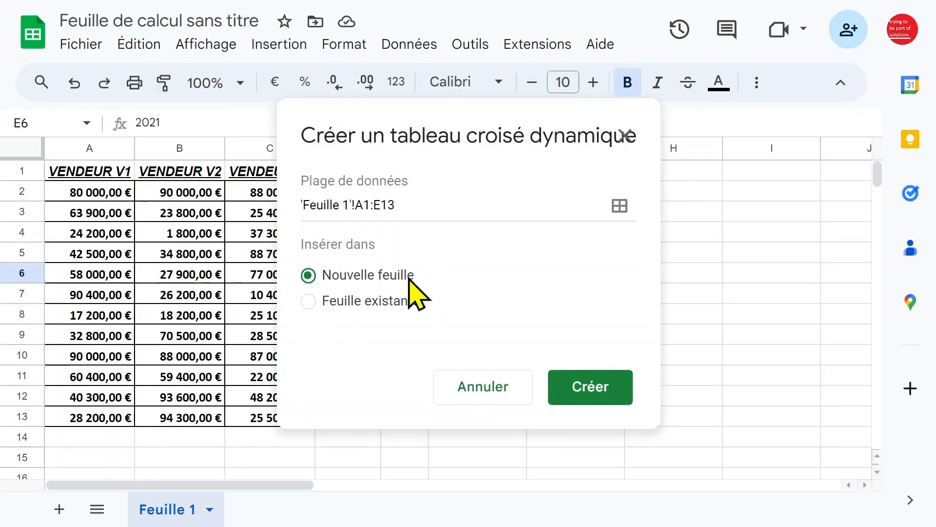
pyautogui.click(589, 391)
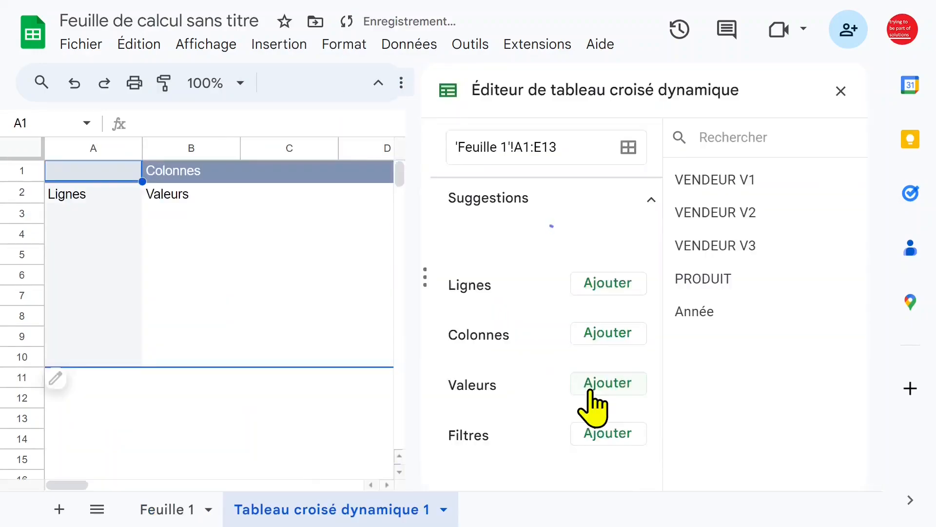
pyautogui.click(436, 513)
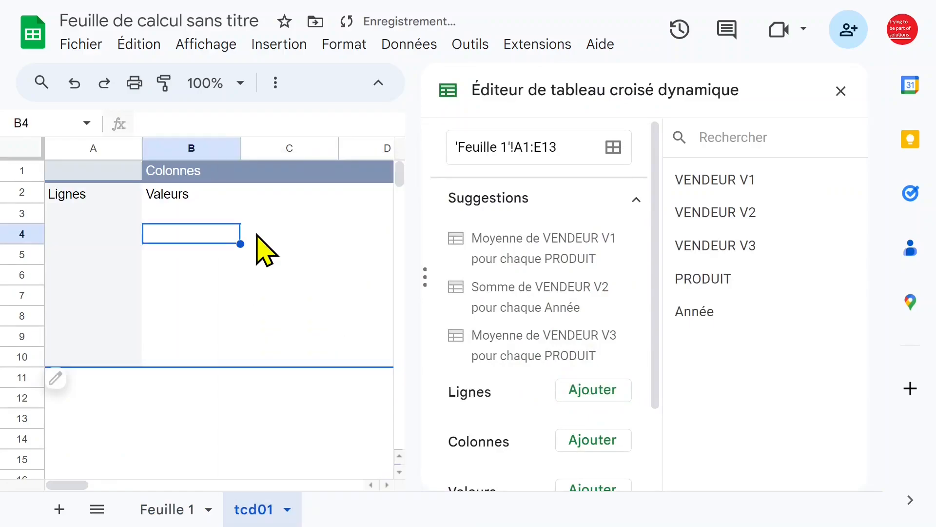
pyautogui.click(259, 233)
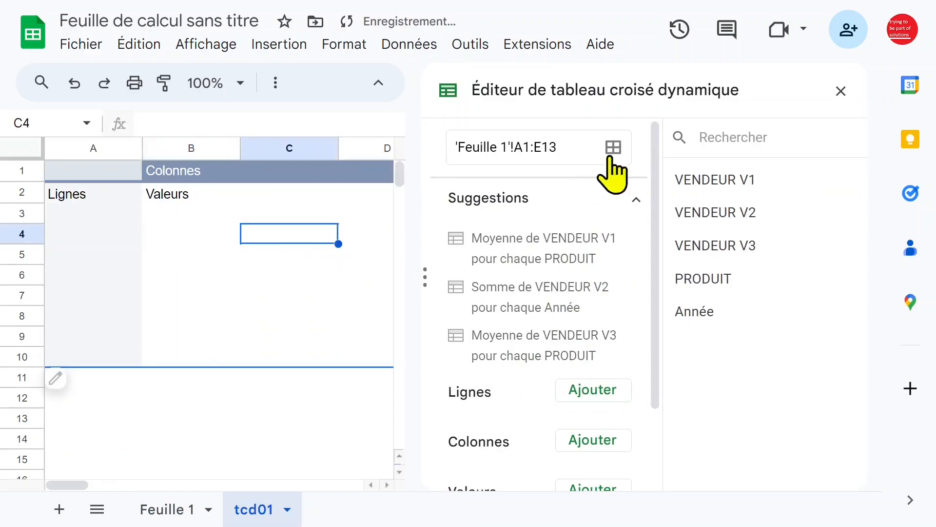
pyautogui.scroll(-3, 656, 220)
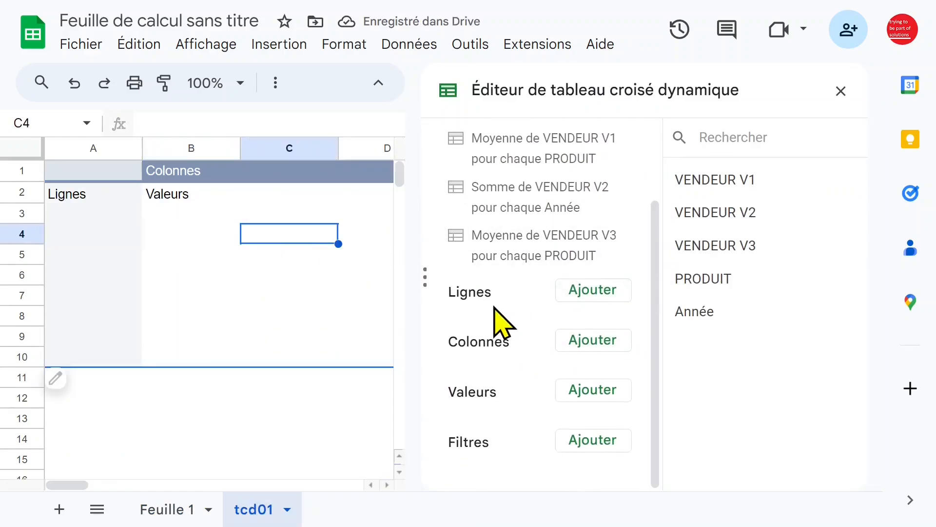
# Add PRODUIT as the pivot table's row field and Année as its column field.
pyautogui.click(591, 293)
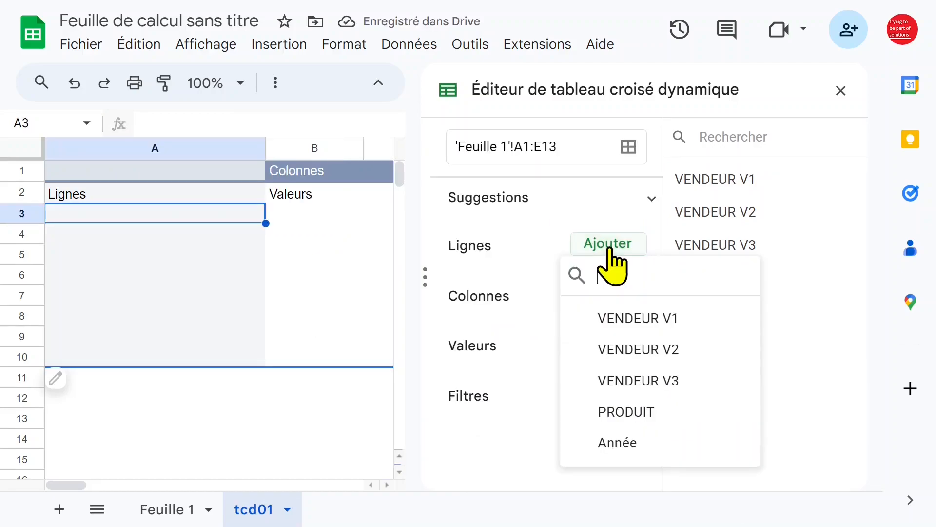
pyautogui.click(637, 413)
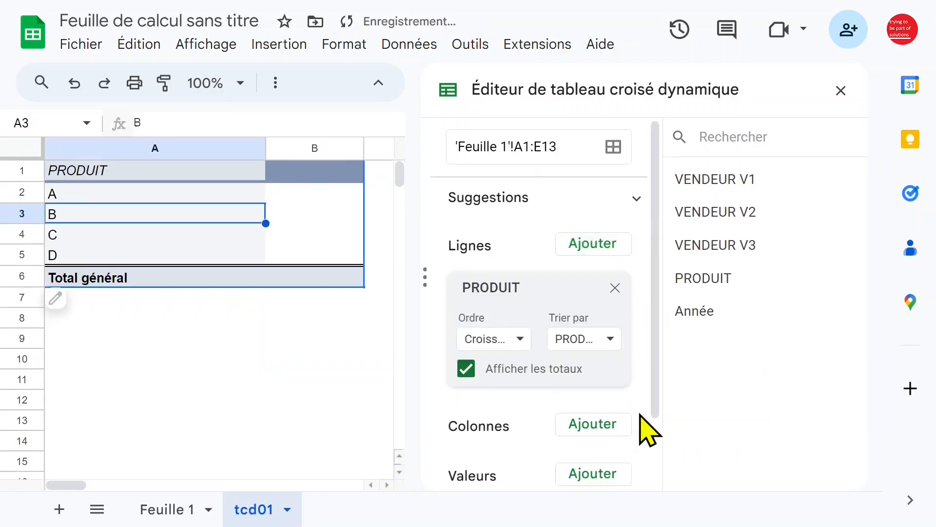
pyautogui.scroll(-2, 648, 429)
pyautogui.click(601, 355)
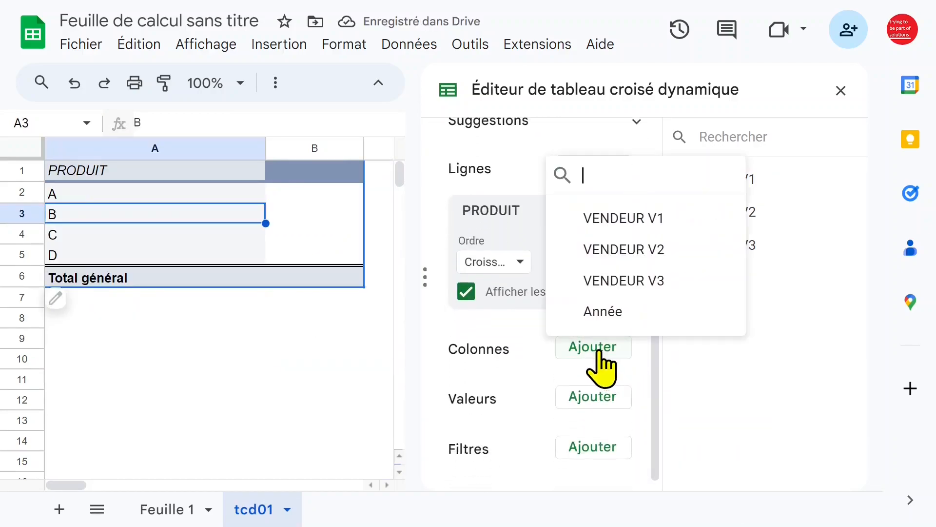
pyautogui.click(610, 312)
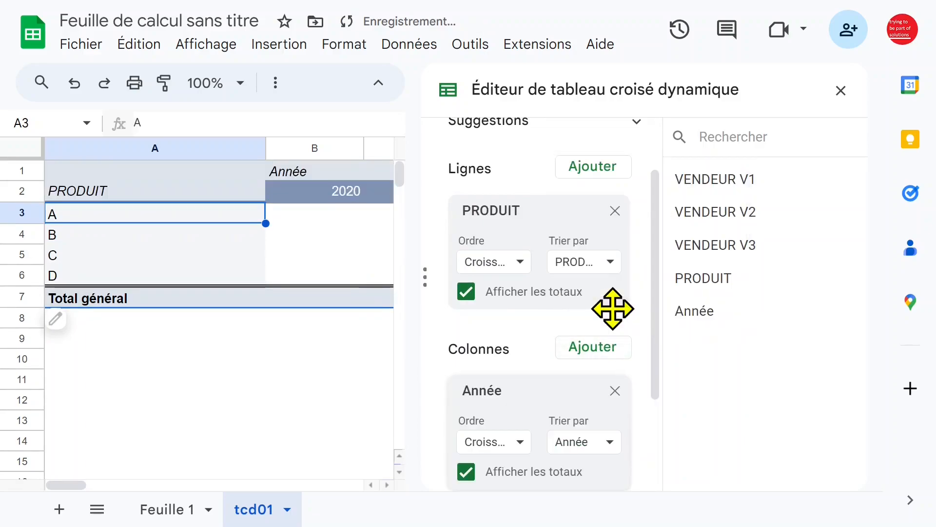
# Add VENDEUR V1 as the pivot table's value field, summarized by SUM, and close the pivot table editor.
pyautogui.moveTo(655, 265); pyautogui.dragTo(655, 360)
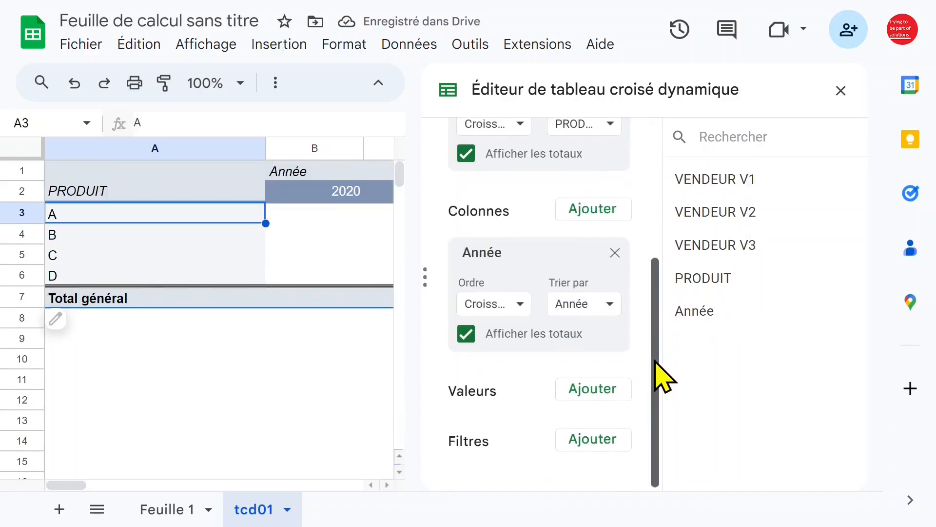
pyautogui.click(600, 390)
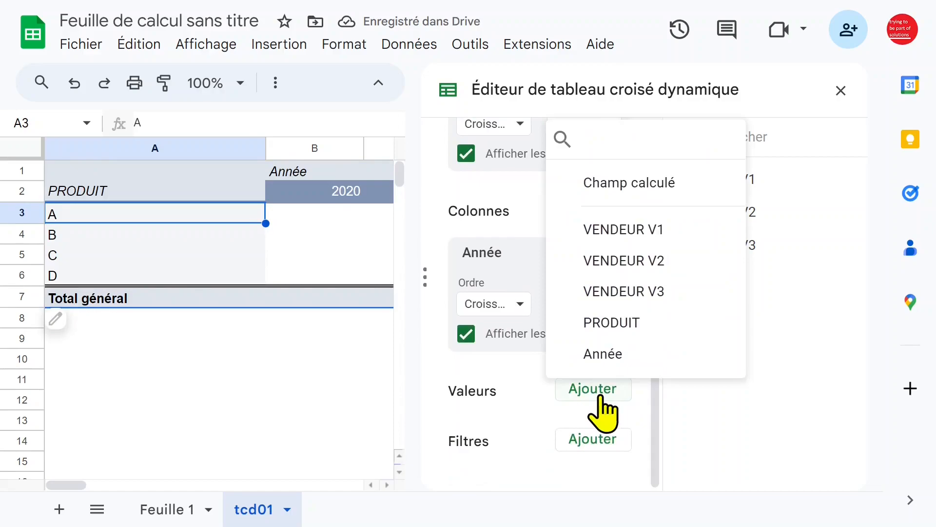
pyautogui.click(659, 230)
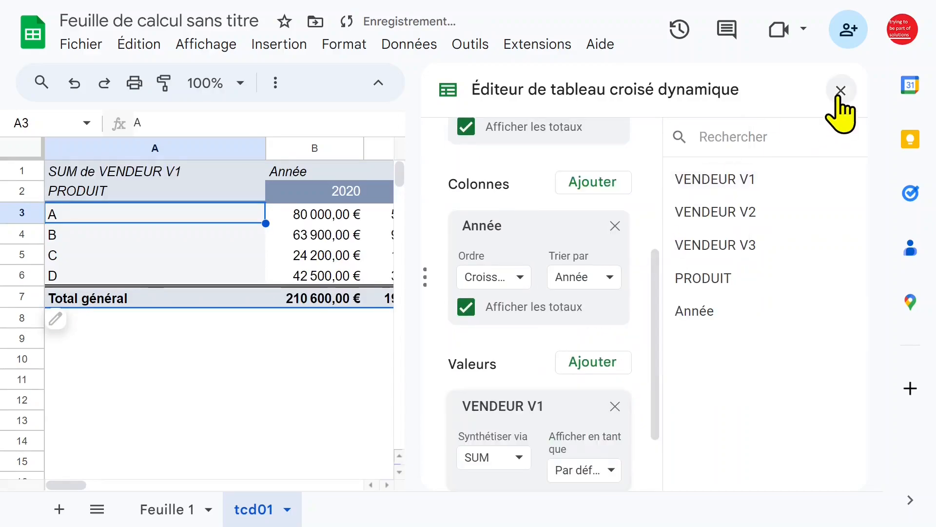
pyautogui.click(841, 90)
# Examine the summed VENDEUR V1 amounts per PRODUIT and Année, including the headers in A1 and A2.
pyautogui.click(385, 319)
pyautogui.click(230, 193)
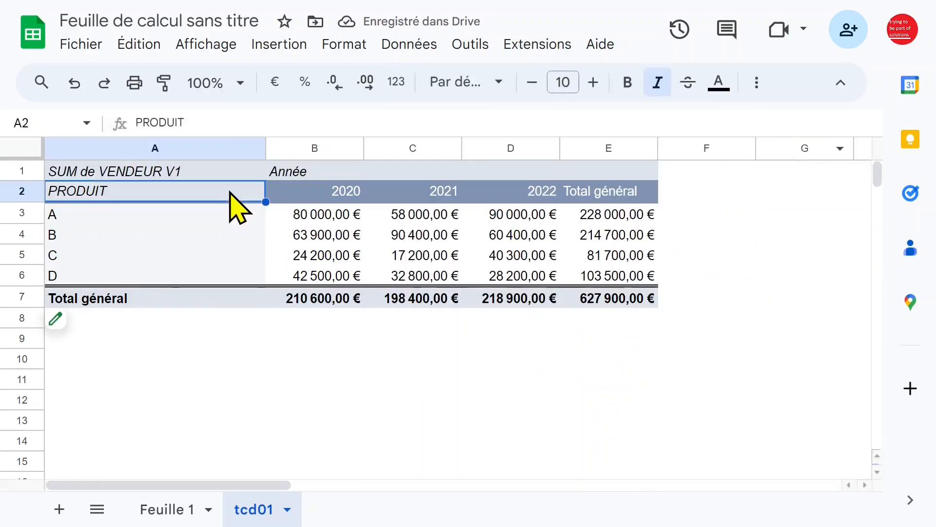
pyautogui.click(301, 217)
pyautogui.click(132, 174)
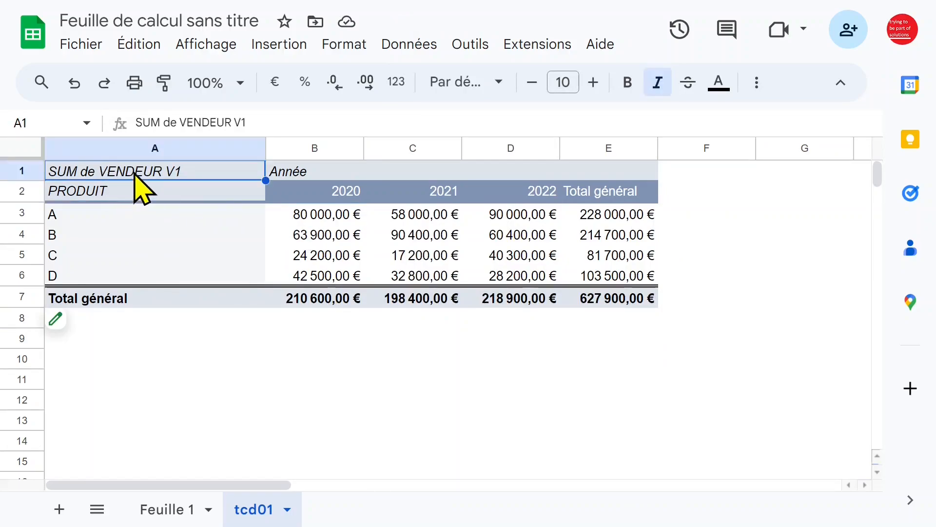
pyautogui.moveTo(163, 123); pyautogui.dragTo(120, 125)
pyautogui.click(241, 239)
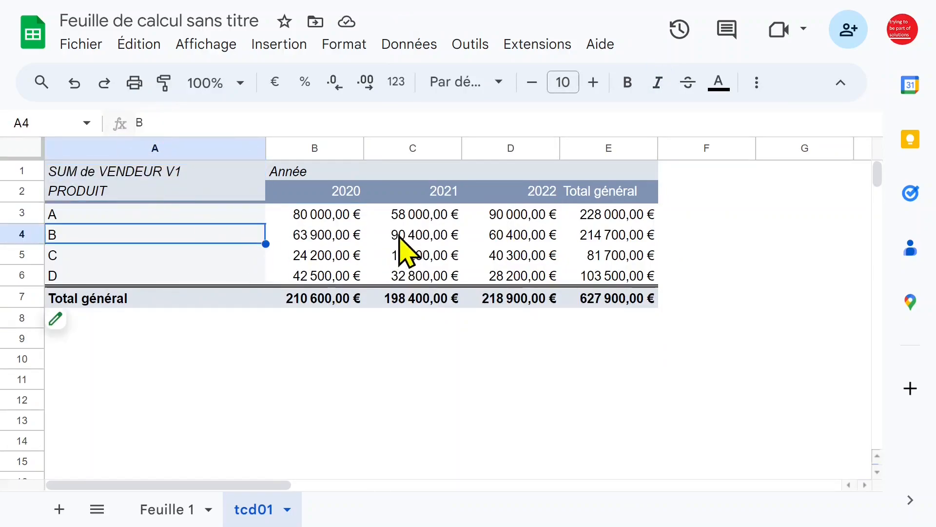
pyautogui.click(391, 217)
pyautogui.click(342, 254)
pyautogui.click(439, 256)
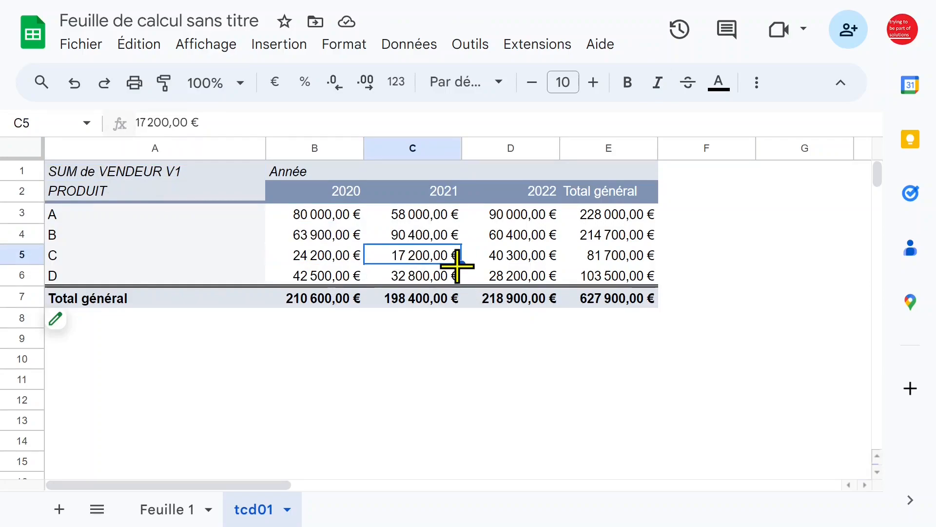
pyautogui.click(341, 237)
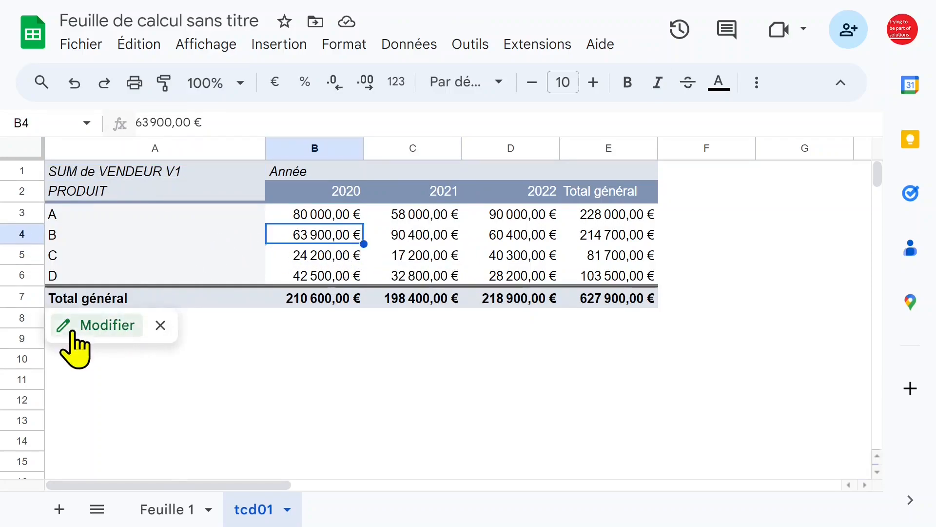
# Reopen the pivot table editor and summarize the VENDEUR V1 values by MAX.
pyautogui.click(73, 334)
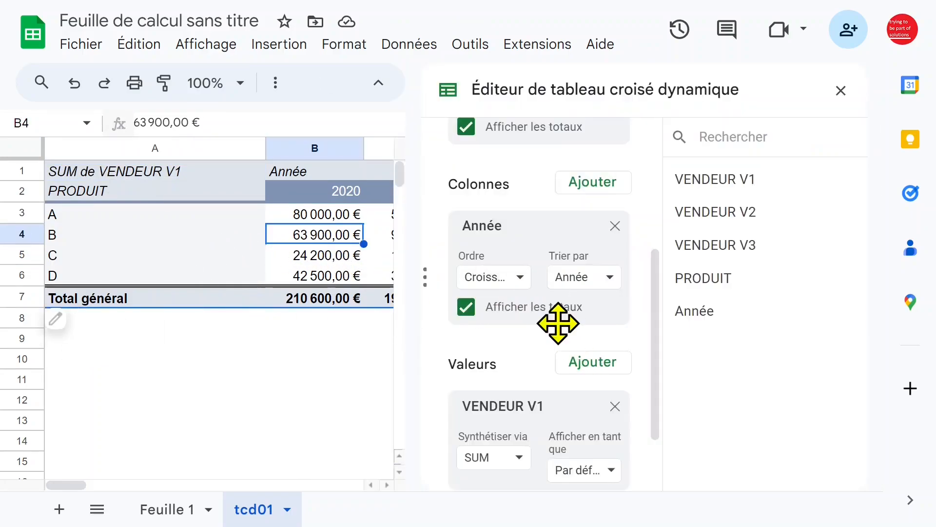
pyautogui.scroll(-2, 559, 324)
pyautogui.click(519, 369)
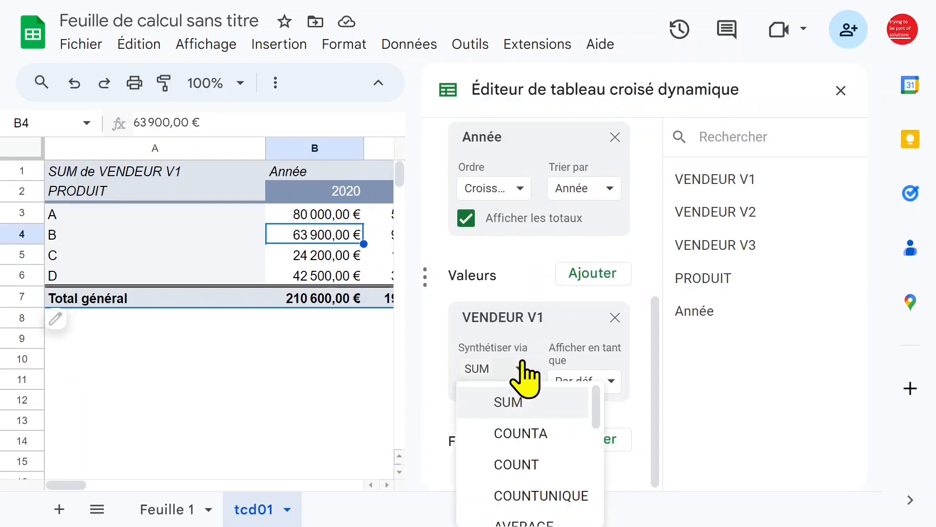
pyautogui.moveTo(596, 397); pyautogui.dragTo(596, 451)
pyautogui.click(525, 401)
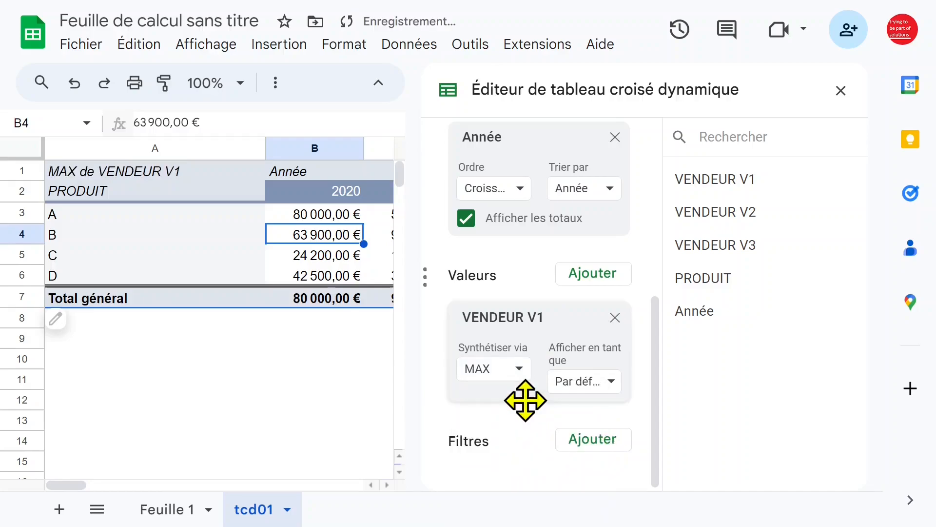
# Change the VENDEUR V1 summary function to MIN.
pyautogui.click(519, 375)
pyautogui.scroll(-2, 550, 461)
pyautogui.scroll(-2, 551, 461)
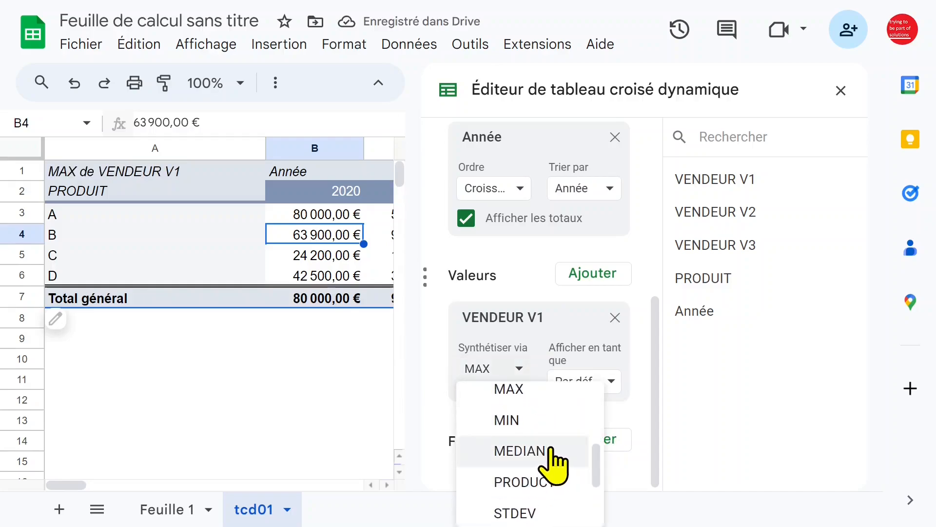
pyautogui.click(512, 419)
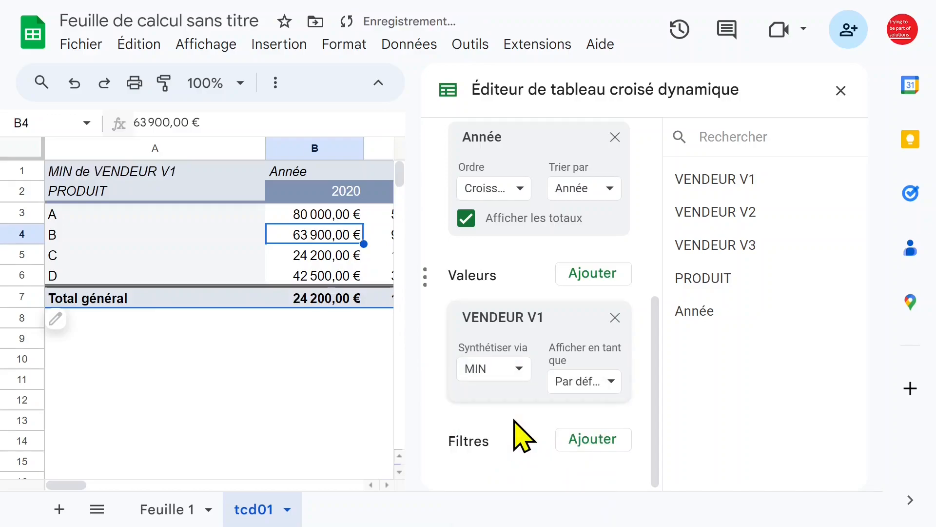
# Change the VENDEUR V1 summary function to AVERAGE and close the pivot table editor.
pyautogui.click(514, 373)
pyautogui.scroll(-2, 560, 442)
pyautogui.click(540, 420)
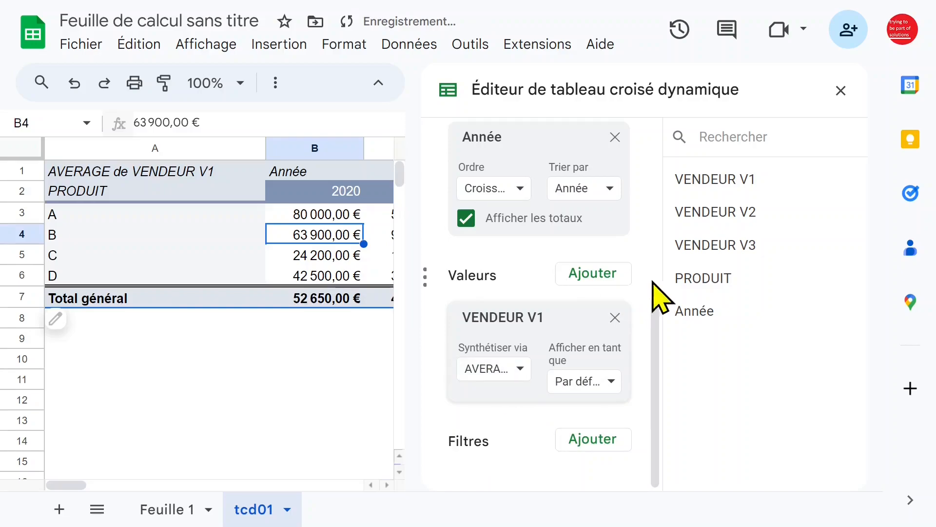
pyautogui.click(841, 92)
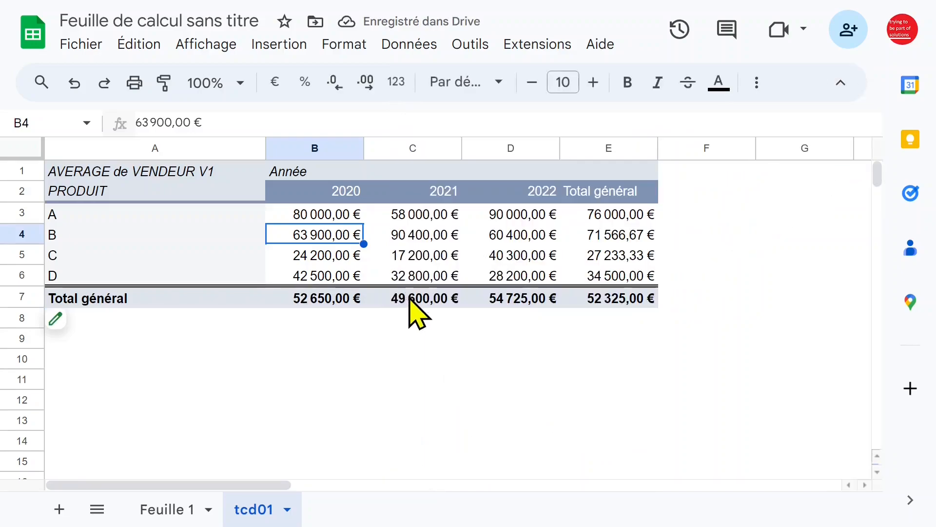
# Examine the AVERAGE results of VENDEUR V1 and the function name in cell A1.
pyautogui.click(413, 318)
pyautogui.click(140, 173)
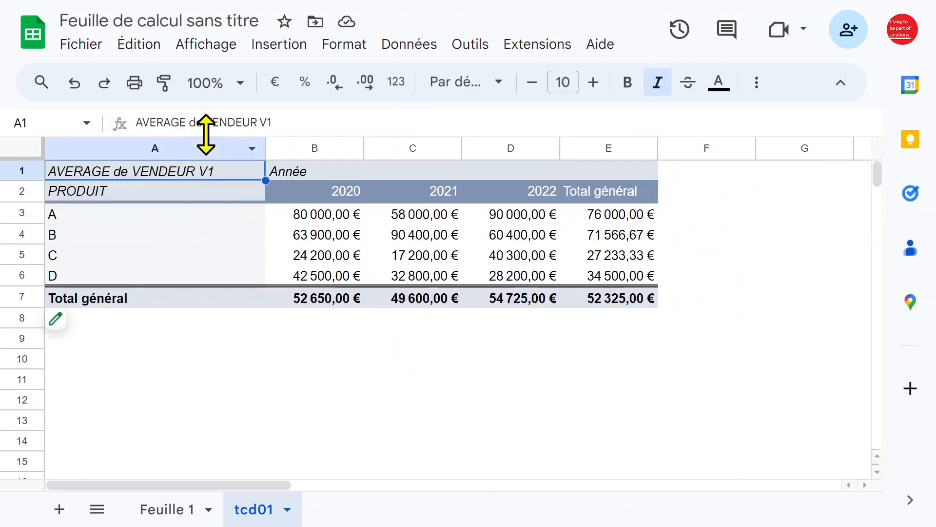
pyautogui.click(191, 125)
pyautogui.doubleClick(181, 121)
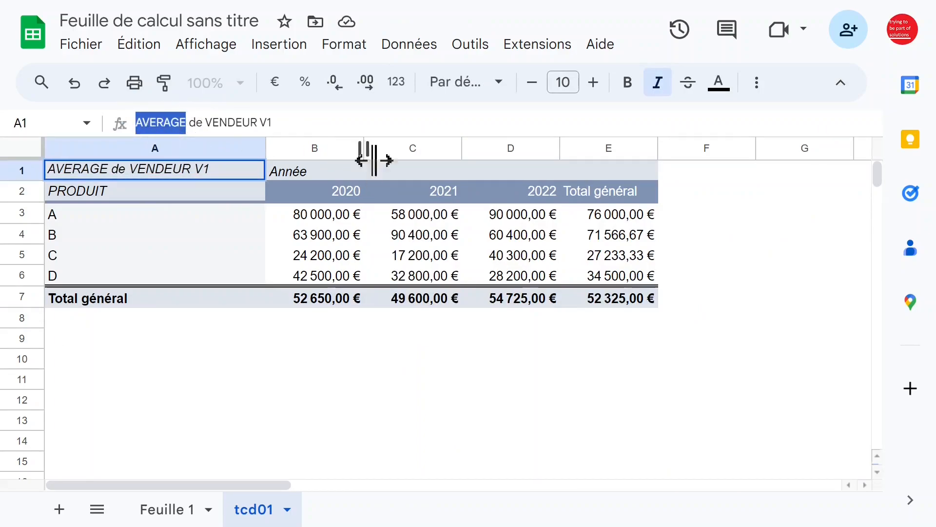
pyautogui.click(712, 256)
pyautogui.click(604, 239)
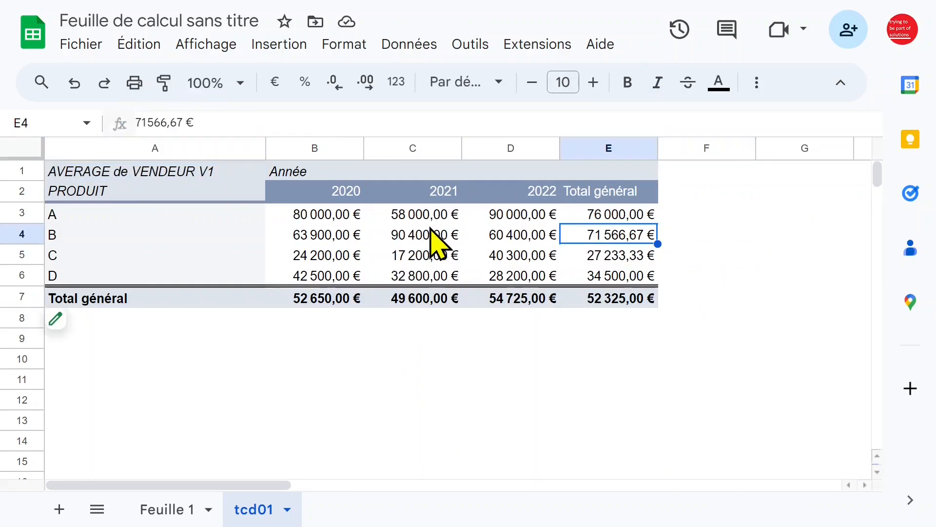
pyautogui.click(214, 173)
pyautogui.click(161, 234)
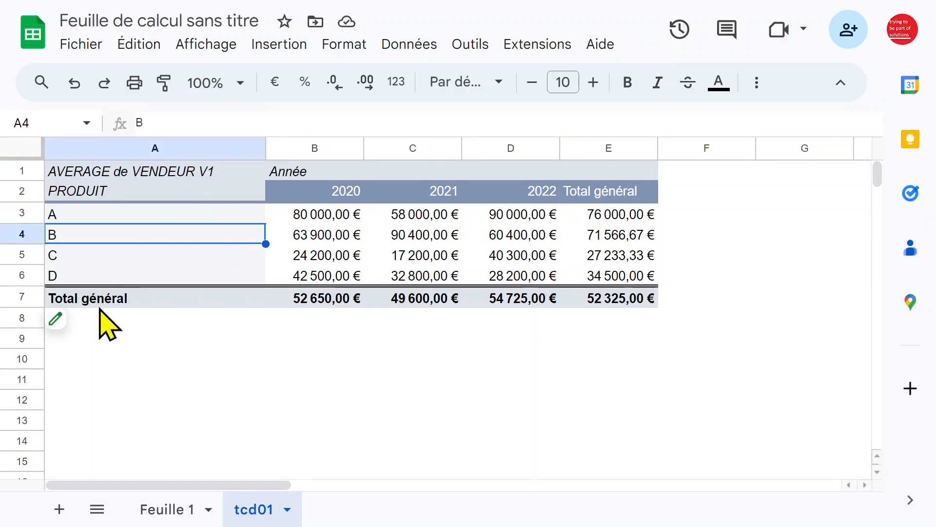
# Return the VENDEUR V1 summary function to SUM, and clear all fields from the pivot table.
pyautogui.click(69, 325)
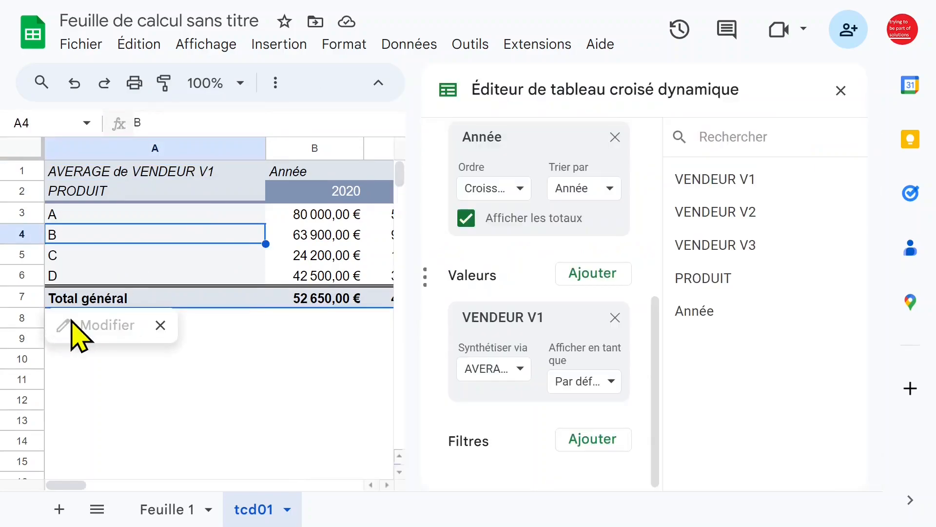
pyautogui.click(527, 370)
pyautogui.click(510, 388)
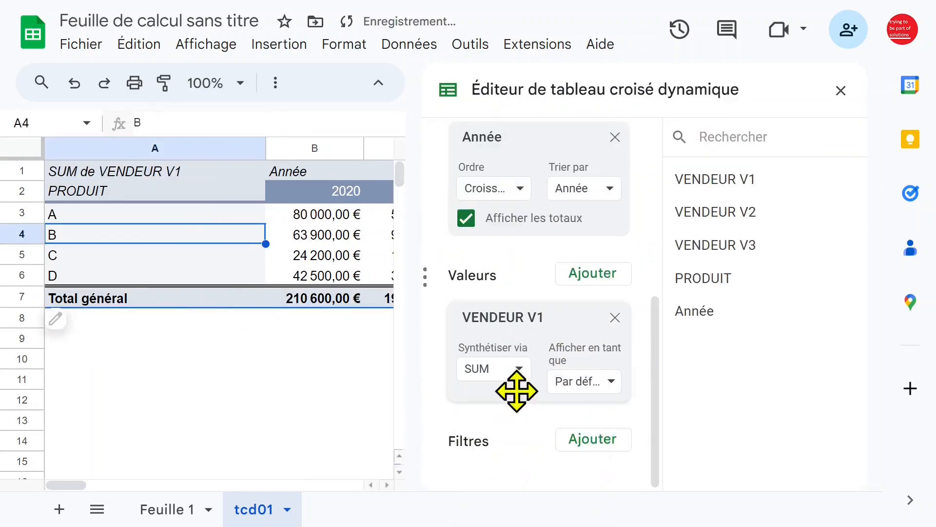
pyautogui.click(320, 393)
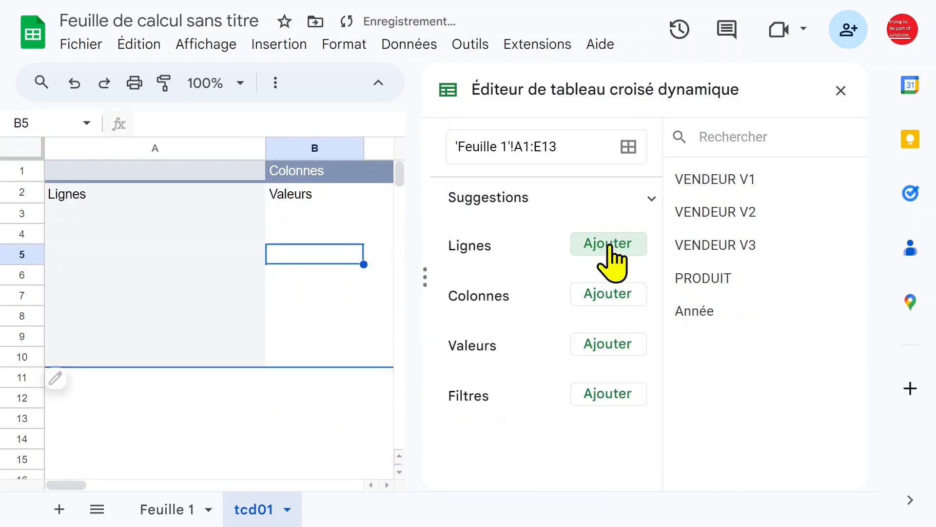
# Add Année as the pivot table's row field and PRODUIT as its column field, and close the editor.
pyautogui.click(609, 246)
pyautogui.click(627, 441)
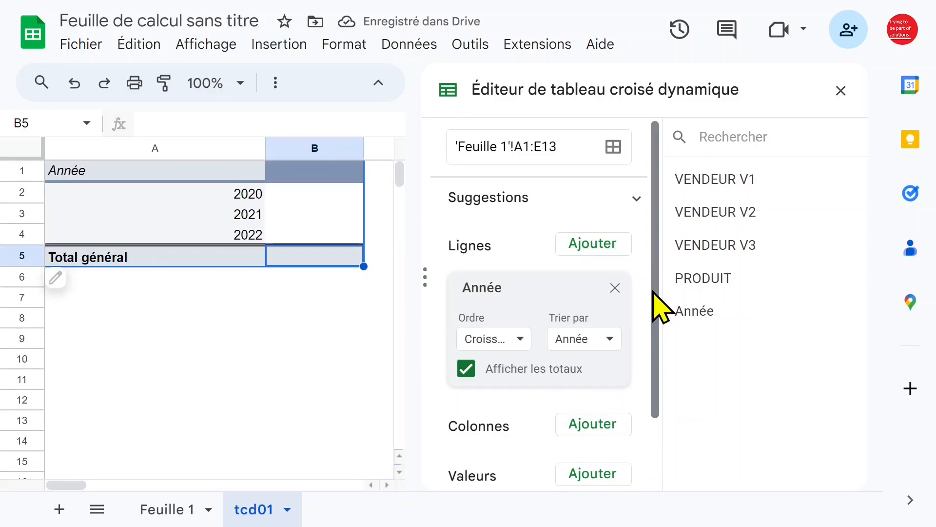
pyautogui.moveTo(654, 292); pyautogui.dragTo(653, 333)
pyautogui.click(598, 378)
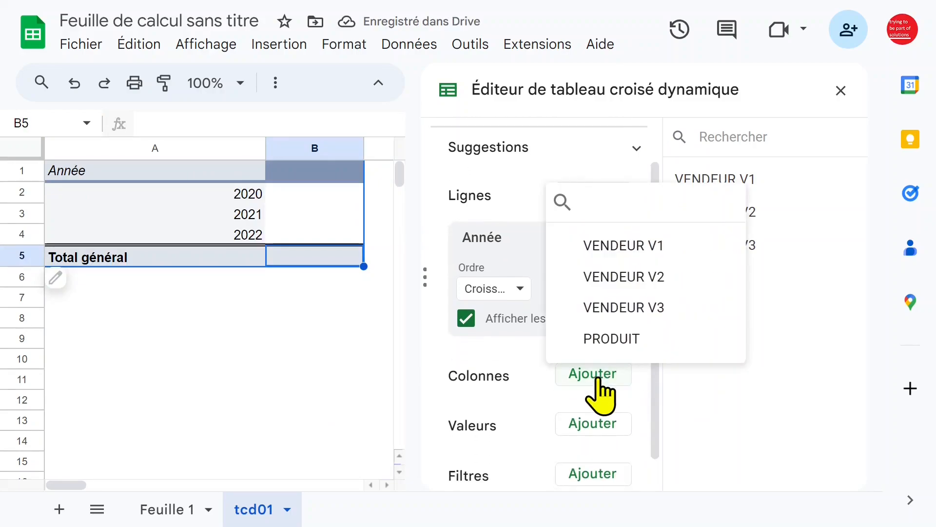
pyautogui.click(618, 339)
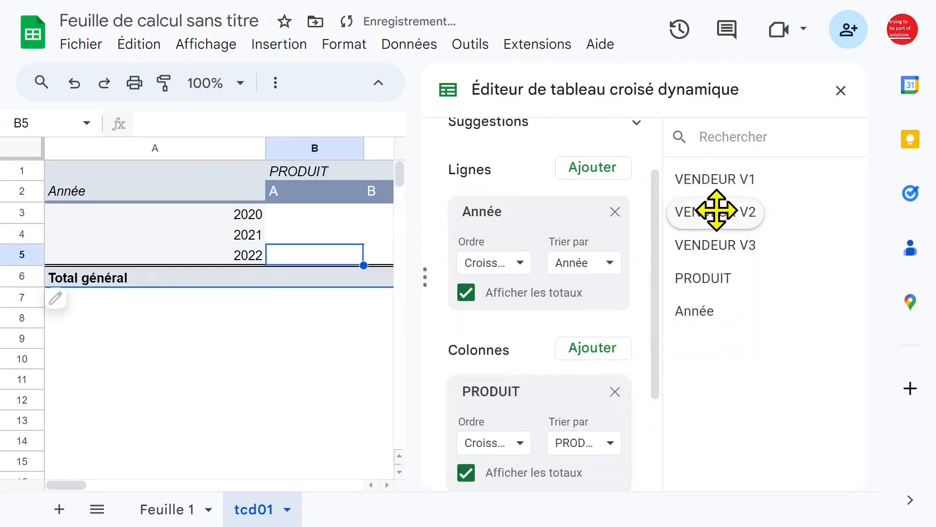
pyautogui.click(841, 91)
# Fit column A's width to its contents and check the empty pivot table layout of years by product.
pyautogui.click(451, 319)
pyautogui.click(360, 218)
pyautogui.click(502, 233)
pyautogui.click(250, 220)
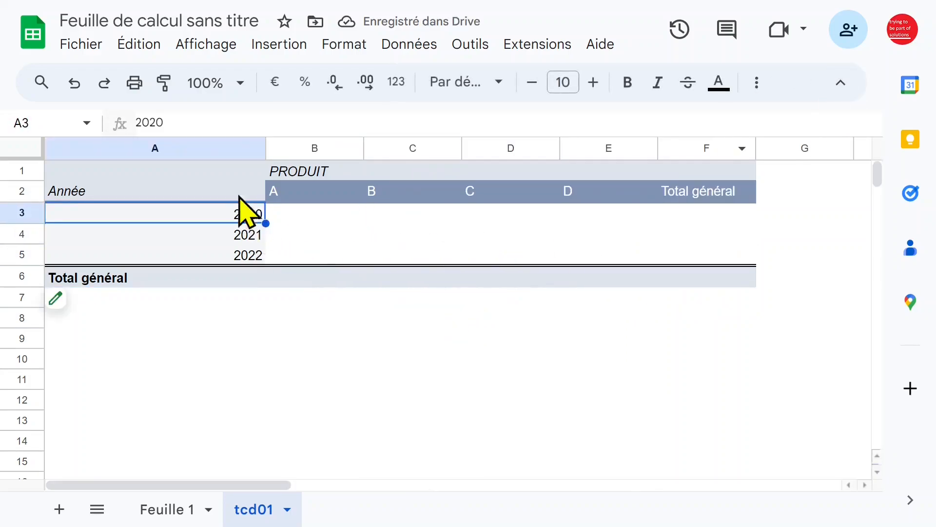
pyautogui.doubleClick(265, 143)
pyautogui.click(320, 214)
pyautogui.click(375, 217)
pyautogui.click(231, 241)
# Reopen the pivot table editor, add VENDEUR V1 as the value field summarized by SUM, and close the editor.
pyautogui.moveTo(81, 307)
pyautogui.click(111, 308)
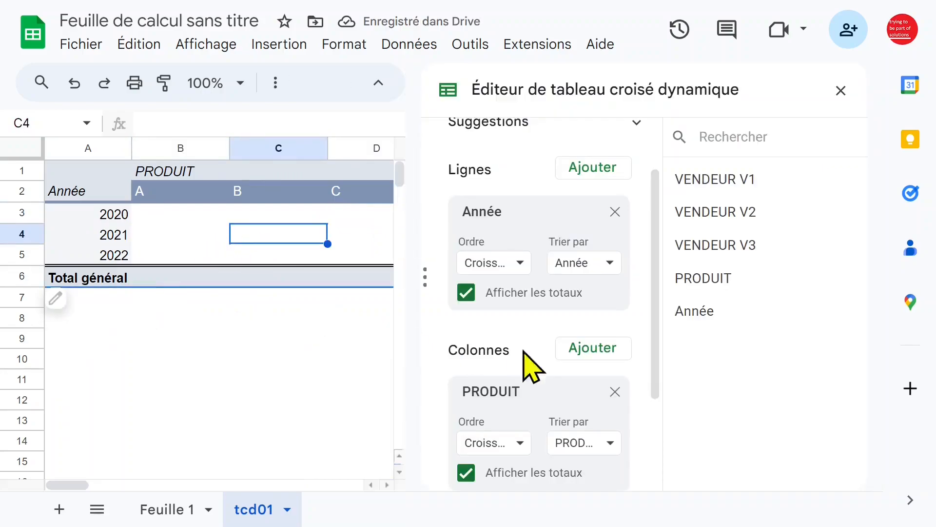
pyautogui.moveTo(656, 307); pyautogui.dragTo(659, 386)
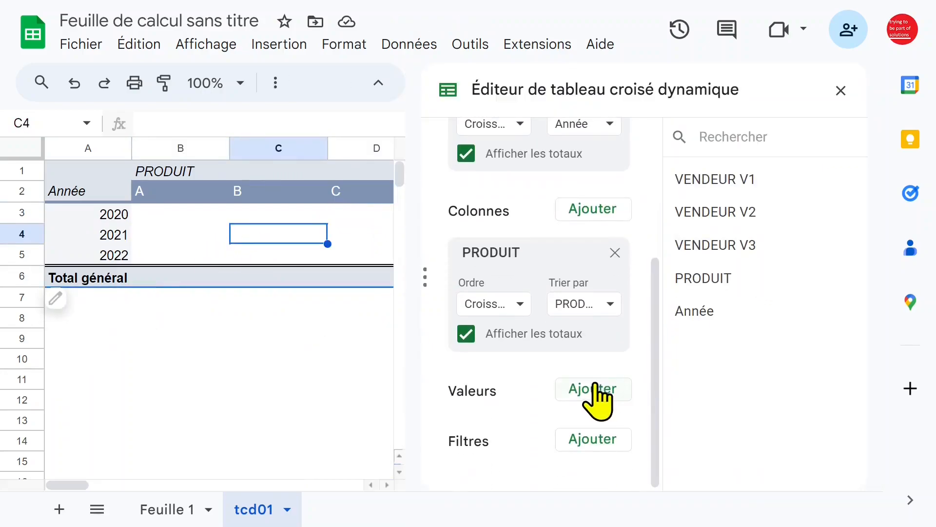
pyautogui.click(593, 391)
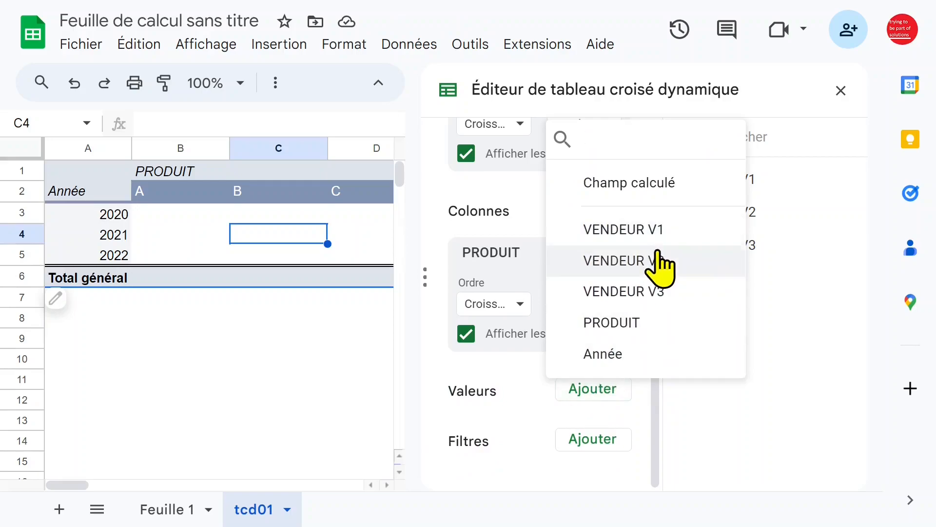
pyautogui.click(655, 230)
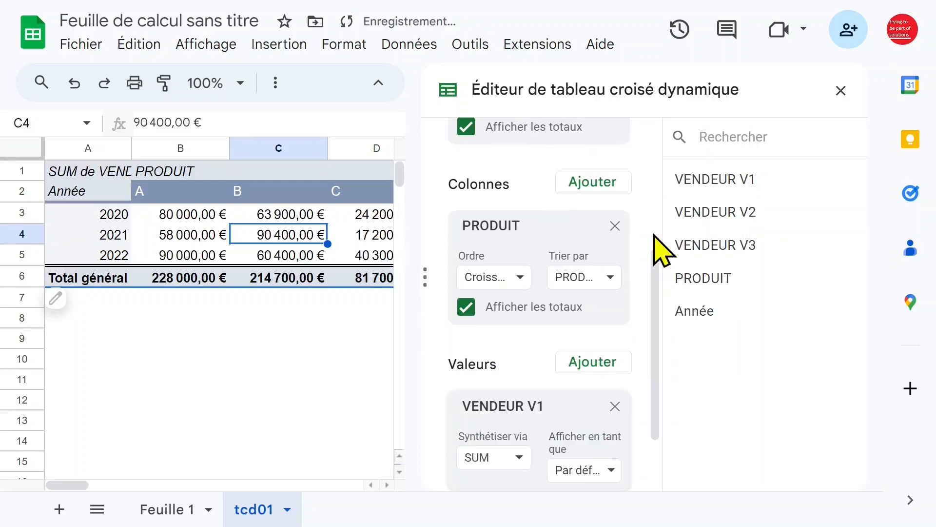
pyautogui.click(841, 91)
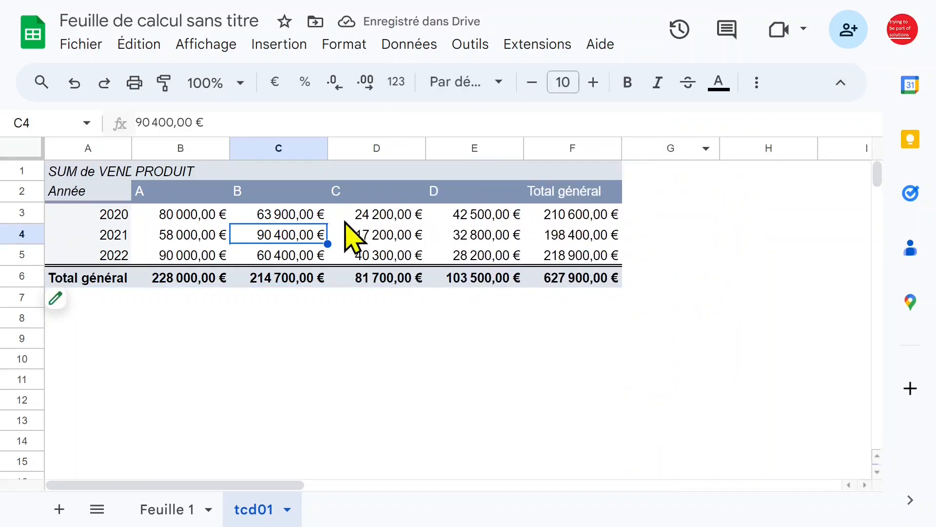
# Replace VENDEUR V1 with VENDEUR V2 as the pivot table's value field, summarized by SUM.
pyautogui.click(352, 218)
pyautogui.click(103, 176)
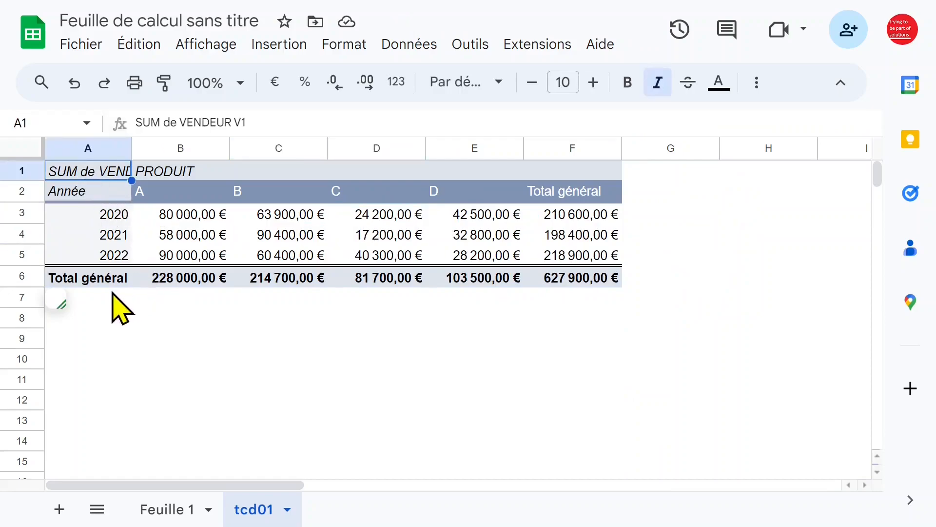
pyautogui.click(74, 303)
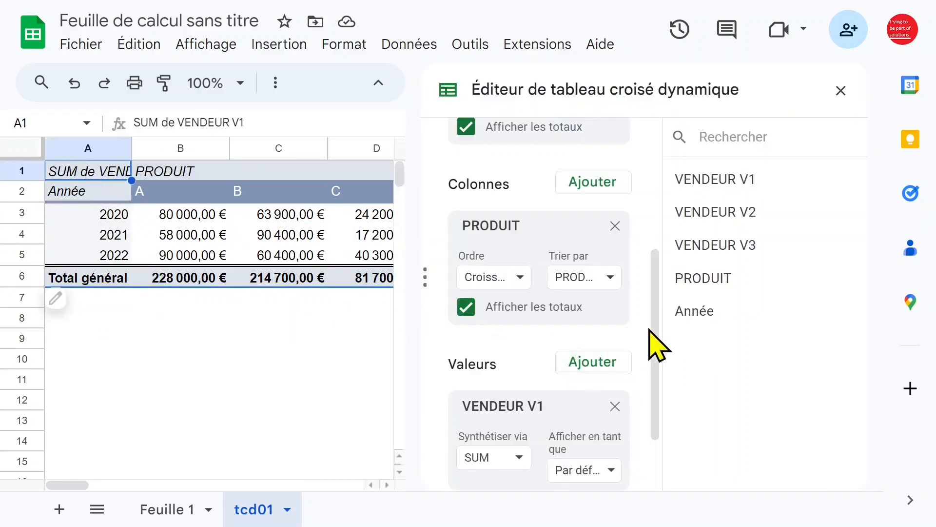
pyautogui.scroll(-2, 658, 312)
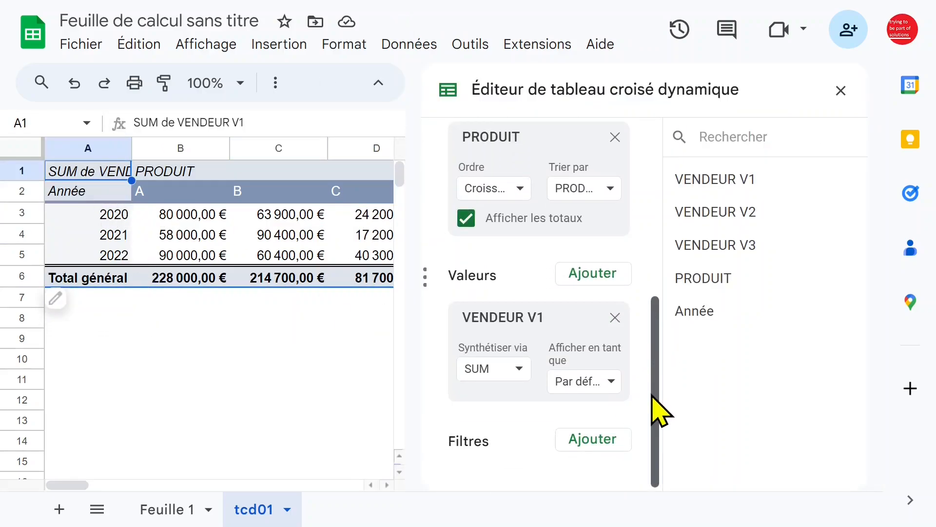
pyautogui.click(615, 316)
pyautogui.moveTo(728, 215); pyautogui.dragTo(518, 435)
pyautogui.click(266, 403)
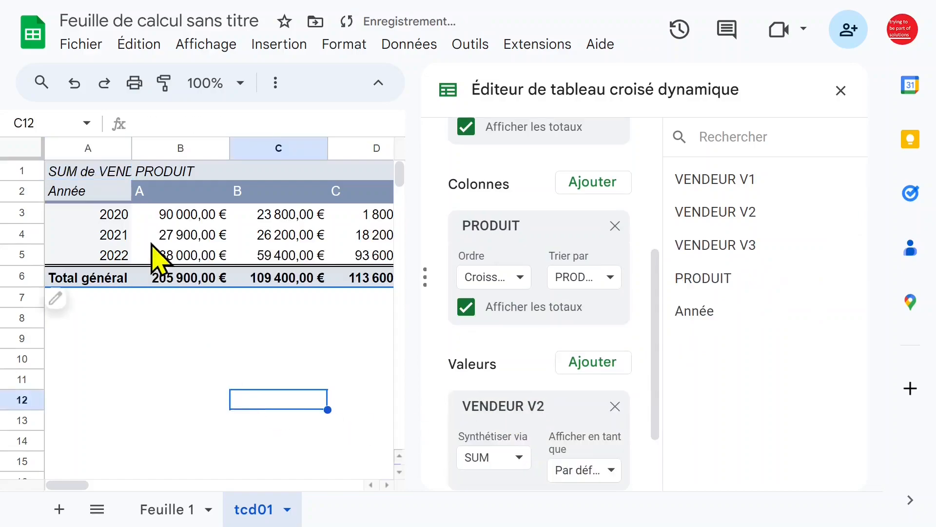
# Fit column A's width to its contents and close the pivot table editor.
pyautogui.doubleClick(128, 149)
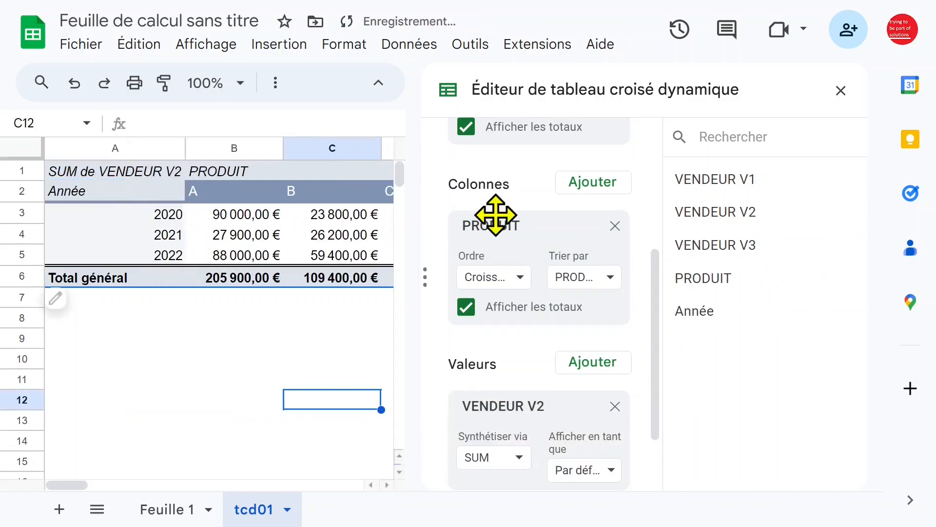
pyautogui.click(837, 95)
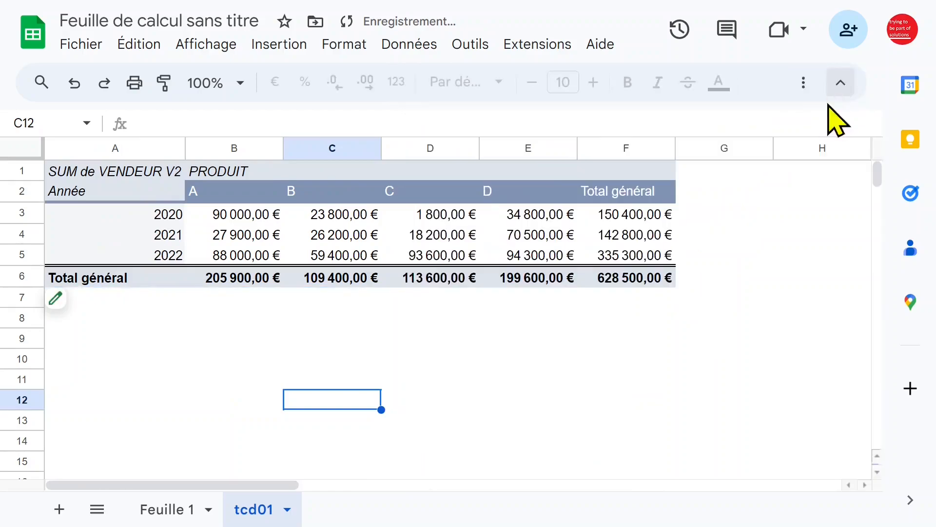
pyautogui.click(429, 318)
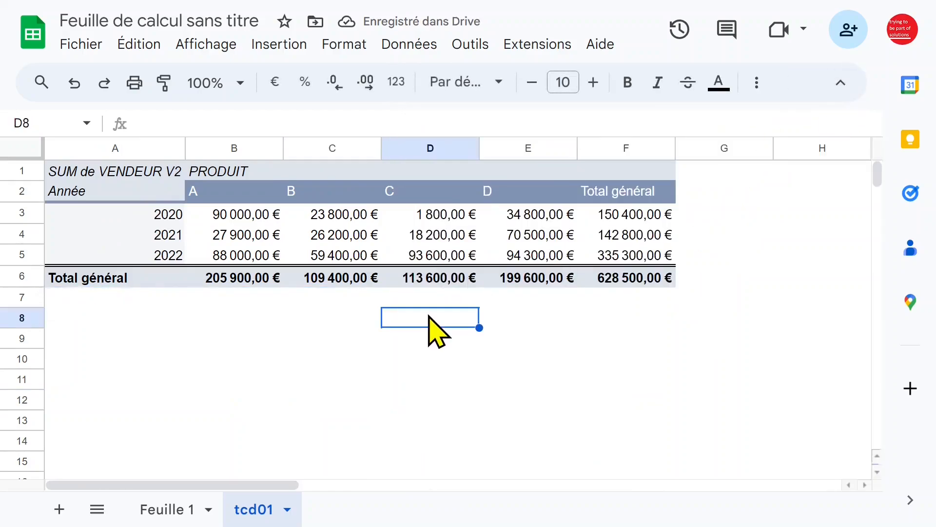
# Reopen the pivot table editor and move PRODUIT from the columns to the rows, below Année.
pyautogui.click(147, 219)
pyautogui.click(90, 304)
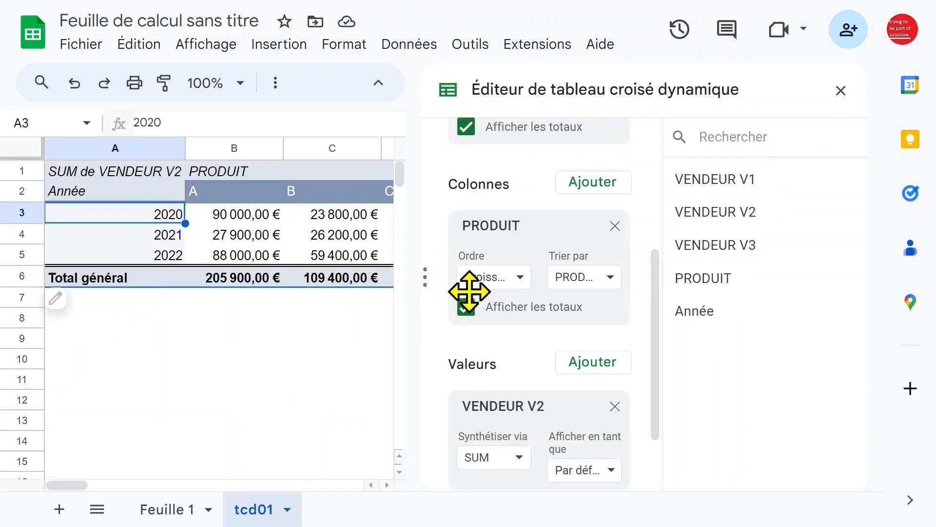
pyautogui.moveTo(657, 315); pyautogui.dragTo(659, 220)
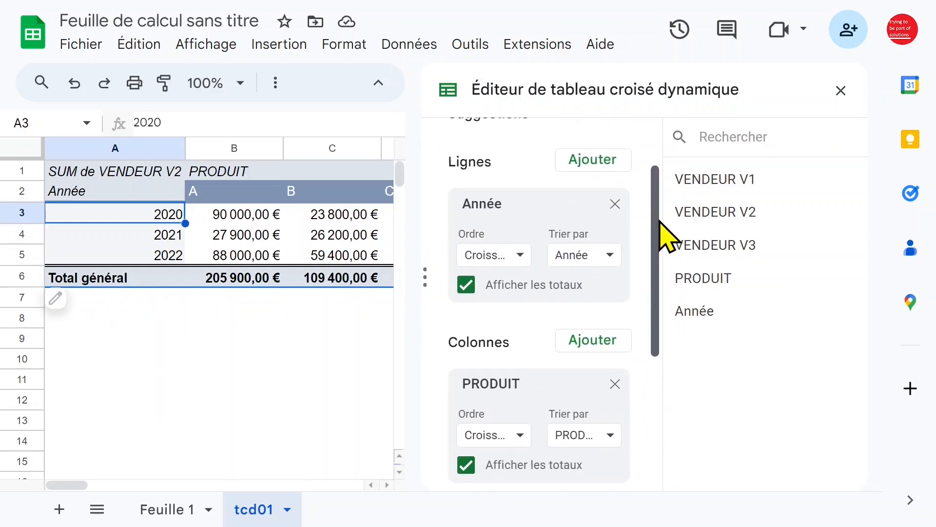
pyautogui.moveTo(539, 385); pyautogui.dragTo(539, 337)
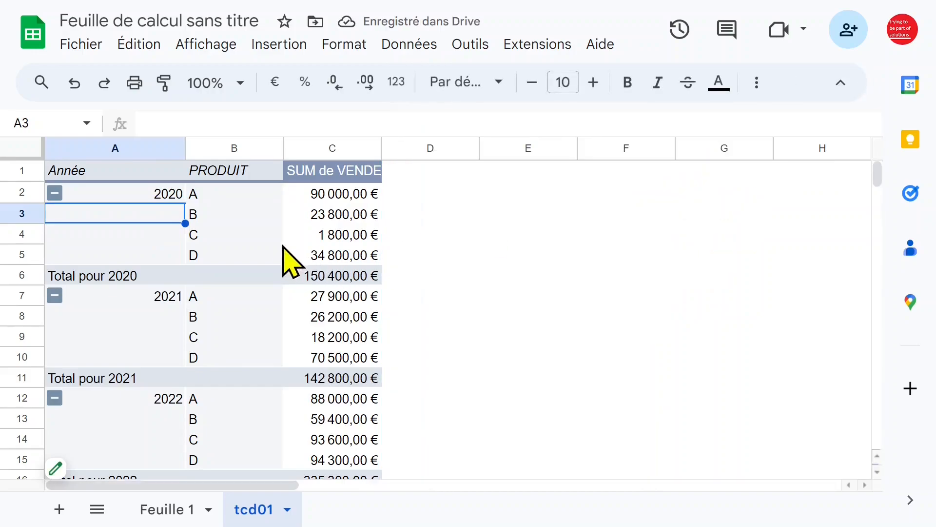
# Fit the width of column C to the SUM de VENDEUR V2 heading.
pyautogui.click(267, 233)
pyautogui.doubleClick(379, 151)
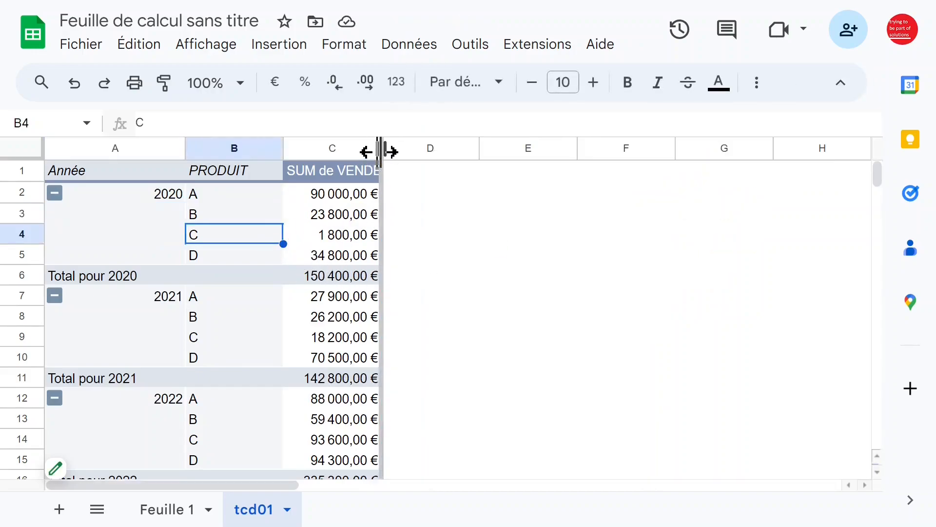
pyautogui.click(370, 196)
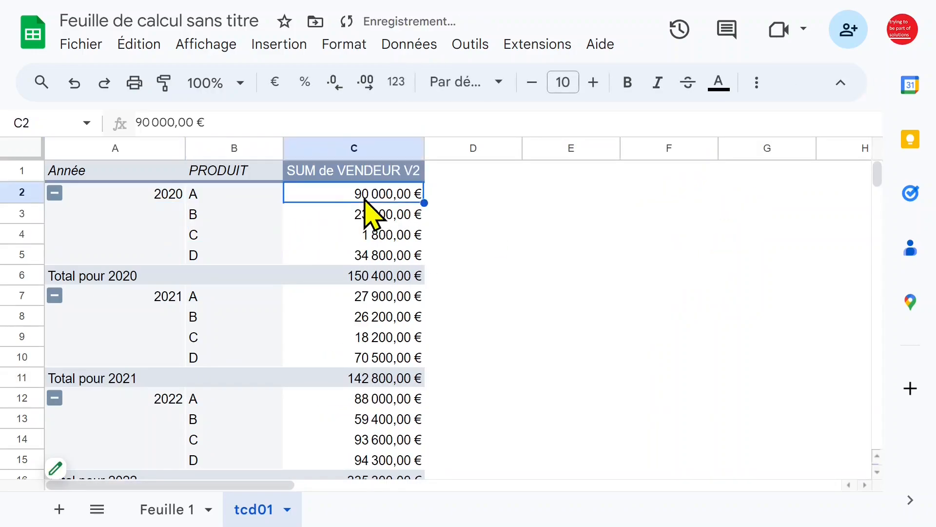
# Add VENDEUR V1 above and VENDEUR V3 below VENDEUR V2 in the pivot table's values, and close the editor.
pyautogui.click(128, 222)
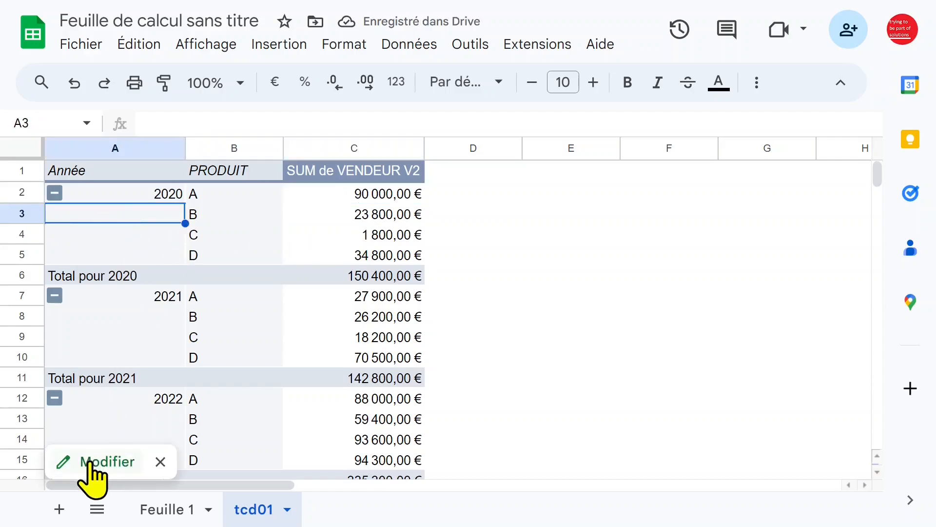
pyautogui.click(95, 463)
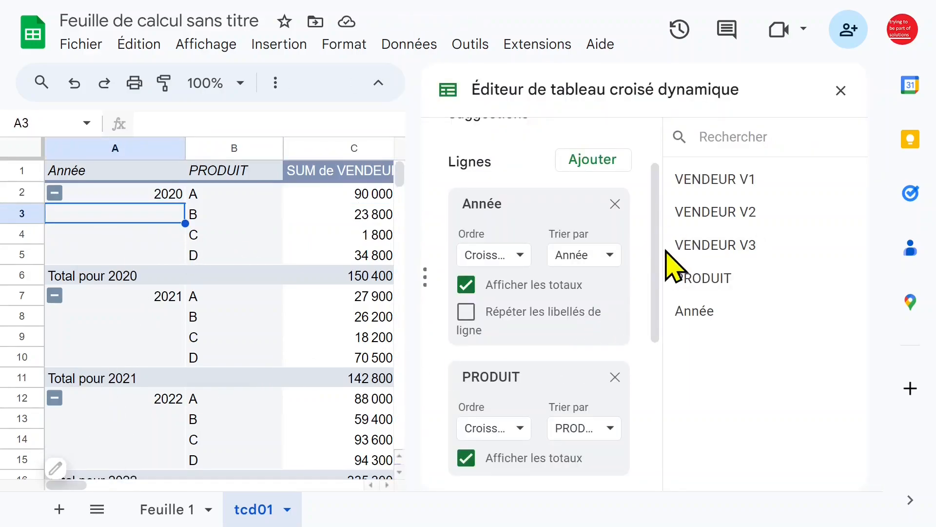
pyautogui.moveTo(656, 263); pyautogui.dragTo(658, 393)
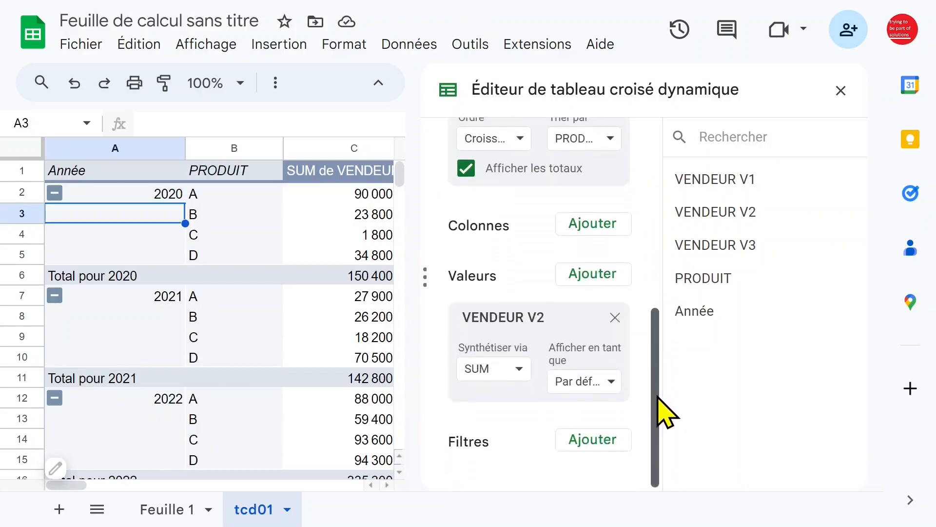
pyautogui.moveTo(746, 181); pyautogui.dragTo(568, 314)
pyautogui.moveTo(656, 324); pyautogui.dragTo(658, 396)
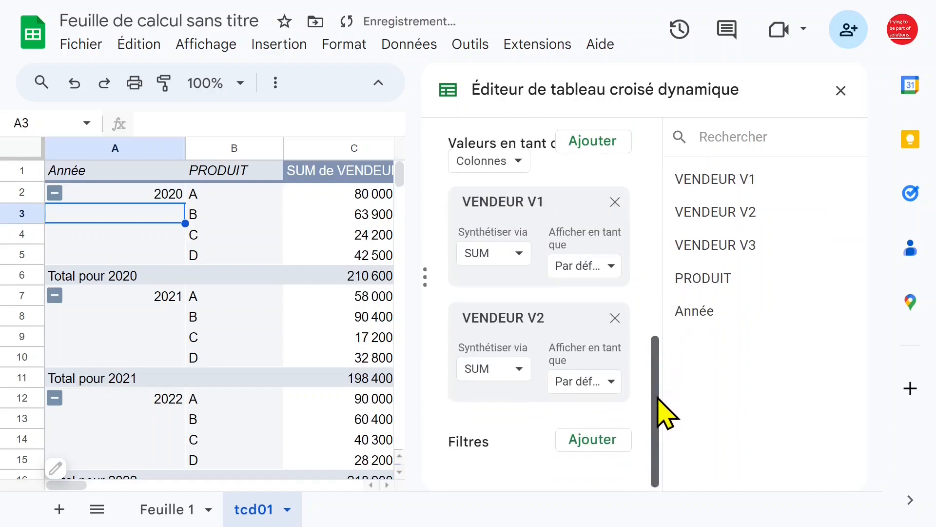
pyautogui.moveTo(725, 257); pyautogui.dragTo(476, 429)
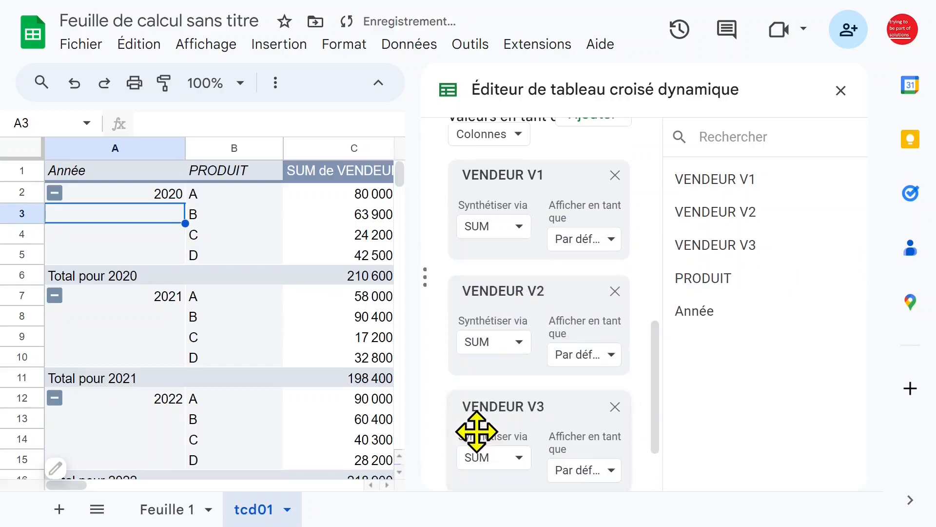
pyautogui.click(840, 91)
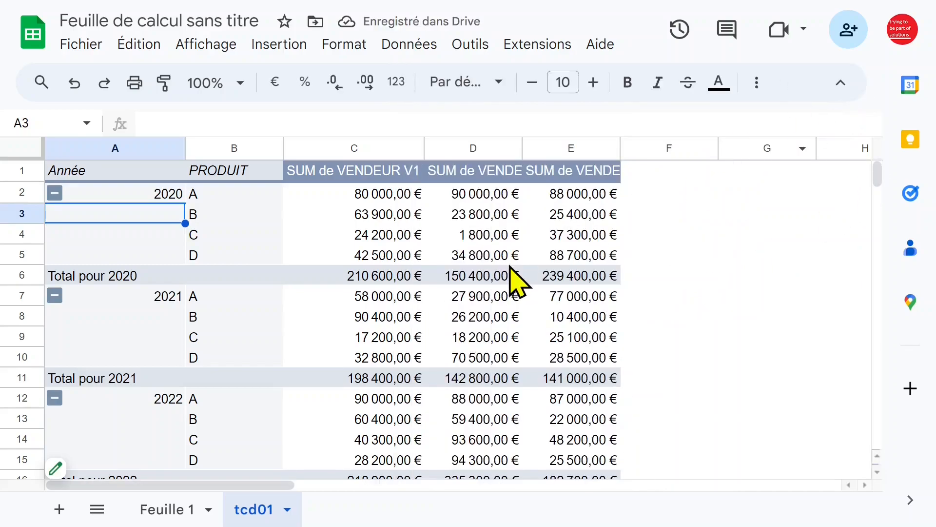
# Fit the widths of columns D and E to the VENDEUR V2 and VENDEUR V3 headings.
pyautogui.click(516, 218)
pyautogui.click(385, 148)
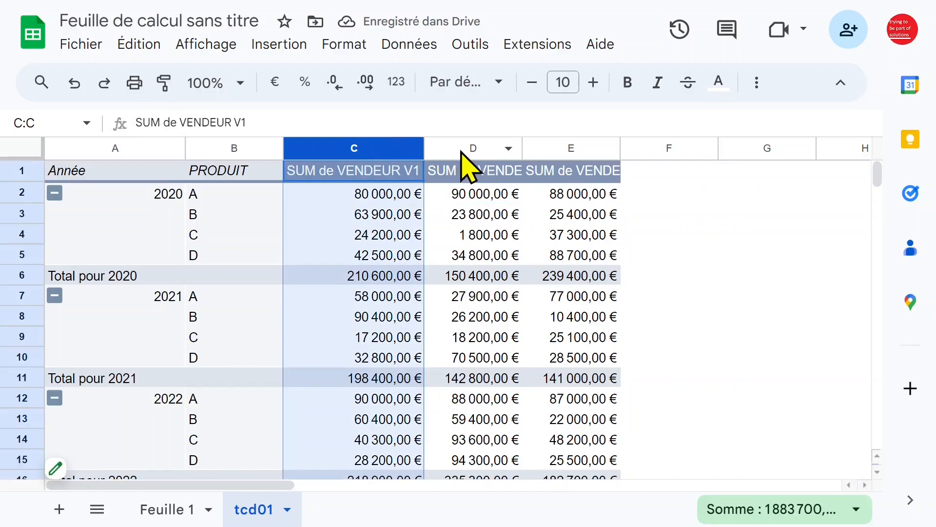
pyautogui.click(511, 152)
pyautogui.moveTo(522, 148); pyautogui.dragTo(565, 148)
pyautogui.click(615, 151)
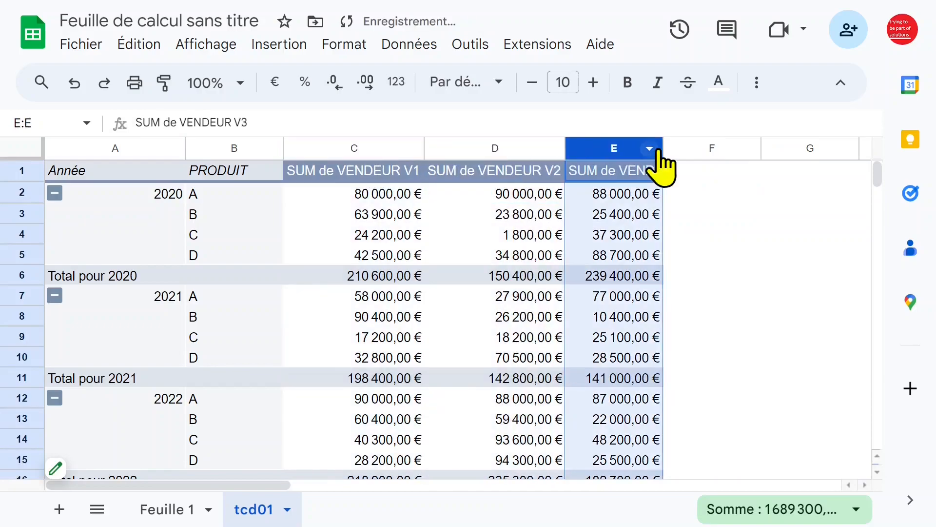
pyautogui.doubleClick(663, 147)
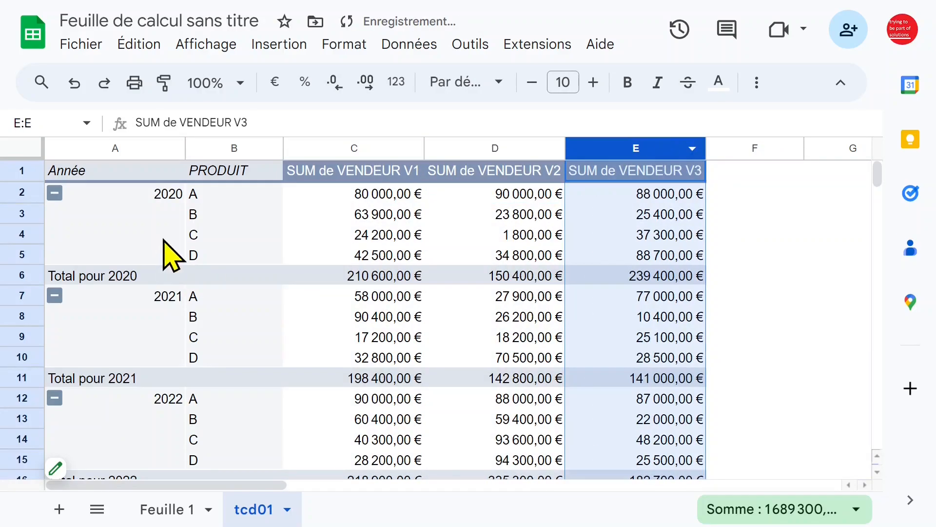
# Collapse the 2020, 2021 and 2022 groups to their totals and expand all three again.
pyautogui.click(102, 214)
pyautogui.click(56, 195)
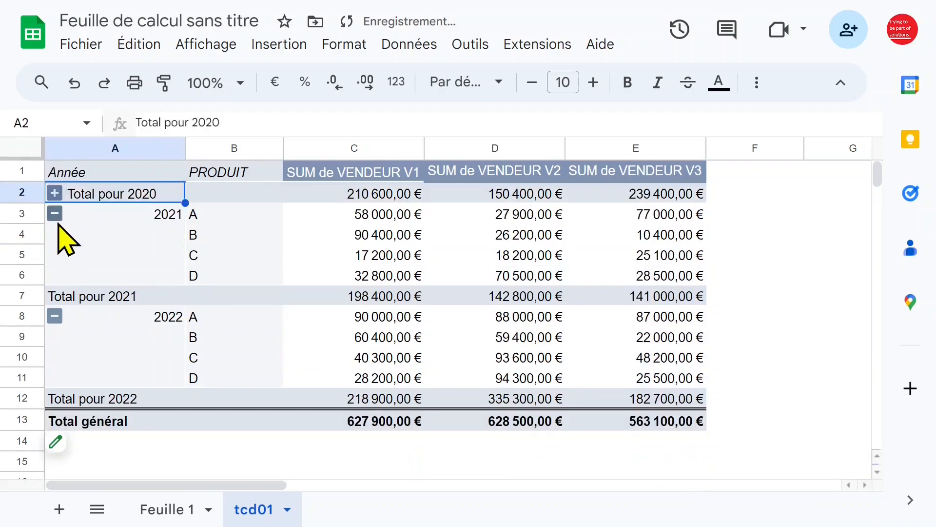
pyautogui.click(55, 214)
pyautogui.click(54, 234)
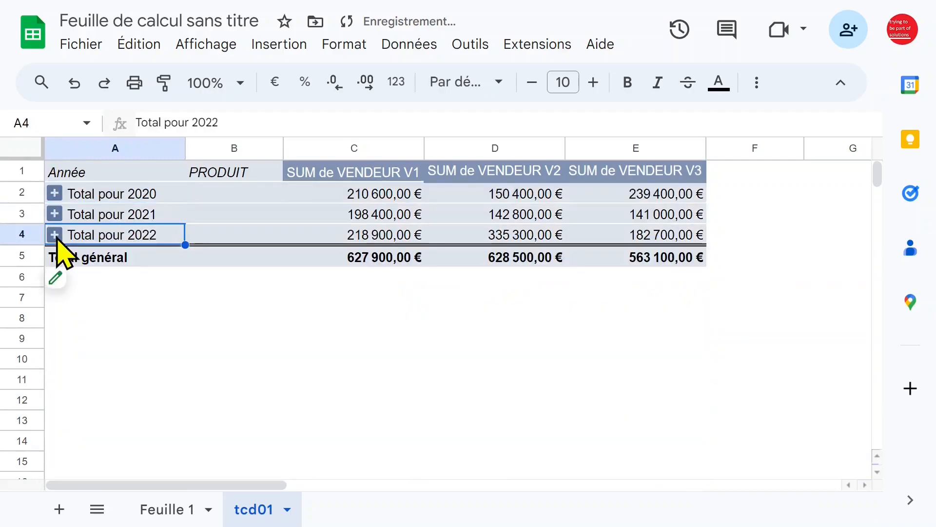
pyautogui.click(55, 234)
pyautogui.click(54, 214)
pyautogui.click(54, 194)
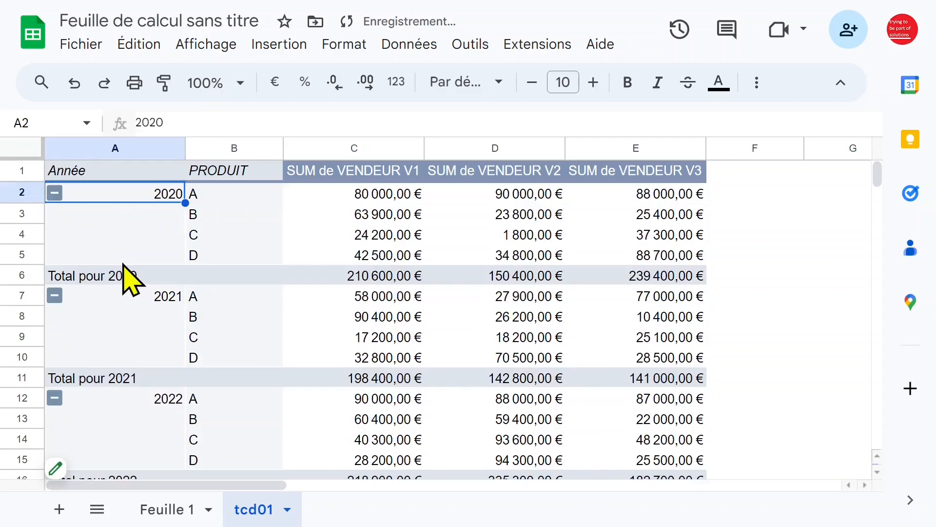
# Turn on repeated row labels for the Année field in the pivot table editor, and close the editor.
pyautogui.moveTo(130, 224)
pyautogui.mouseDown()
pyautogui.moveTo(130, 278)
pyautogui.moveTo(130, 226)
pyautogui.mouseUp()
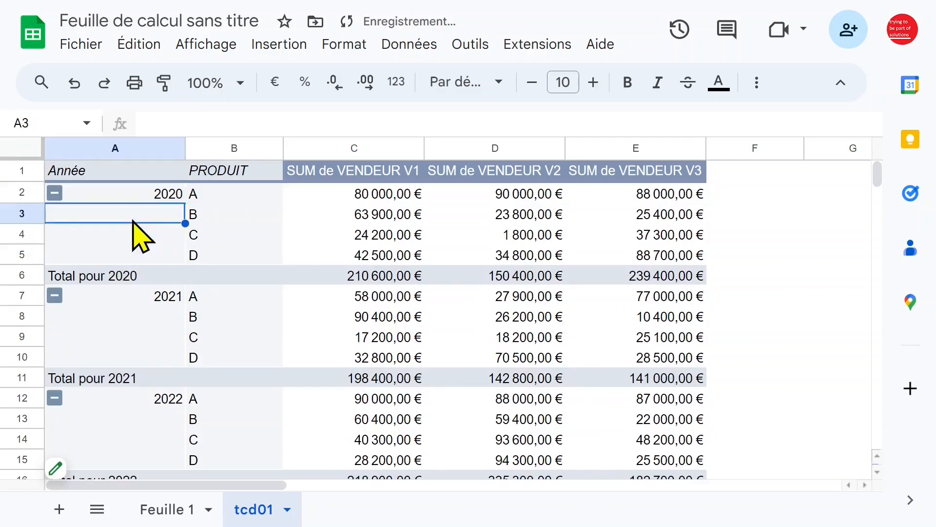
pyautogui.click(73, 467)
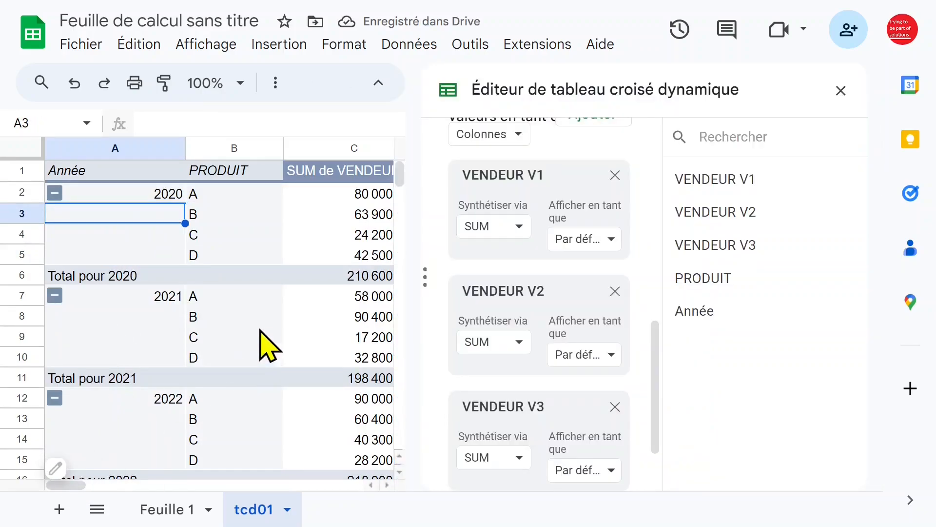
pyautogui.scroll(1, 601, 318)
pyautogui.scroll(6, 601, 326)
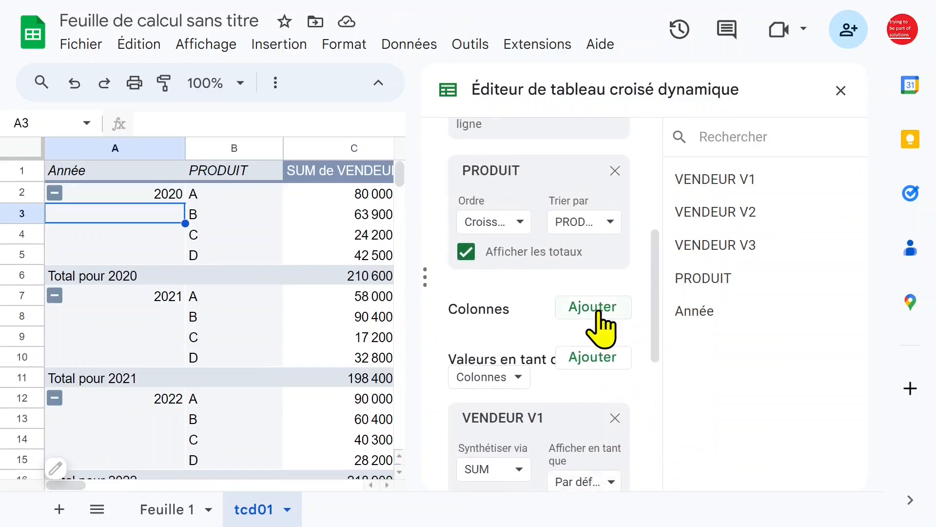
pyautogui.scroll(3, 591, 282)
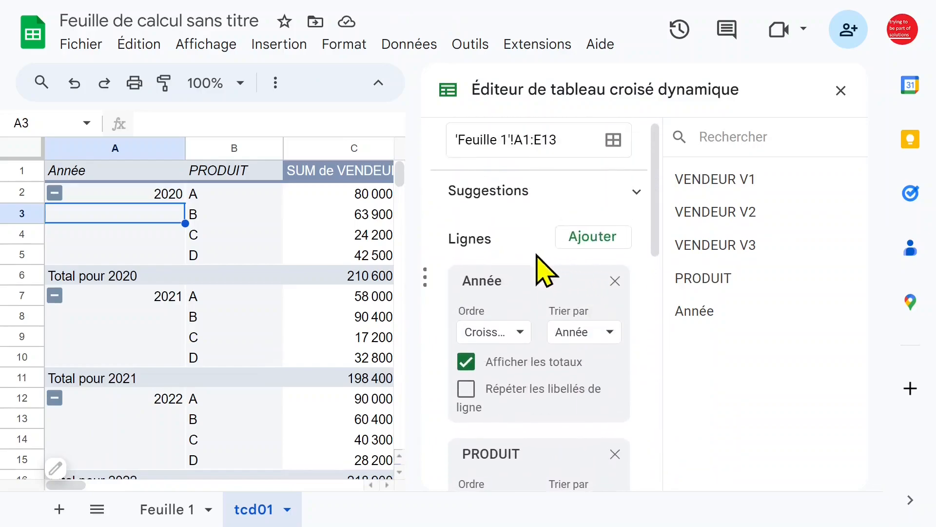
pyautogui.click(486, 283)
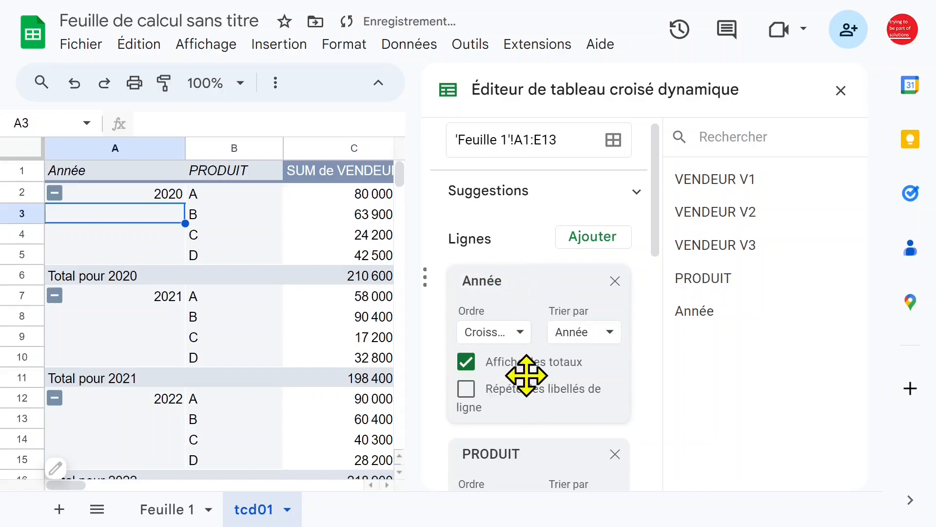
pyautogui.click(466, 390)
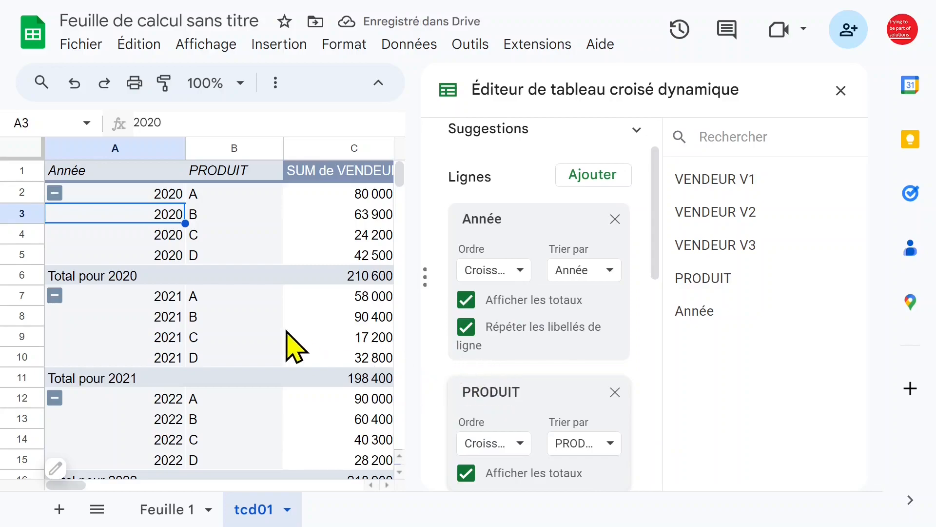
pyautogui.click(841, 91)
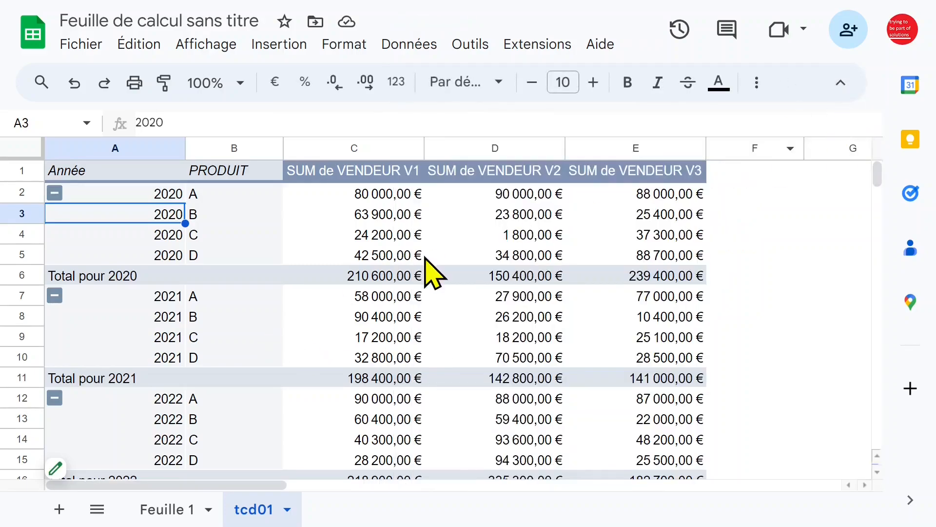
# Enter the formula =C2+D2+E2 in cell F2 and fill it down column F with the suggested autofill.
pyautogui.click(481, 212)
pyautogui.click(358, 190)
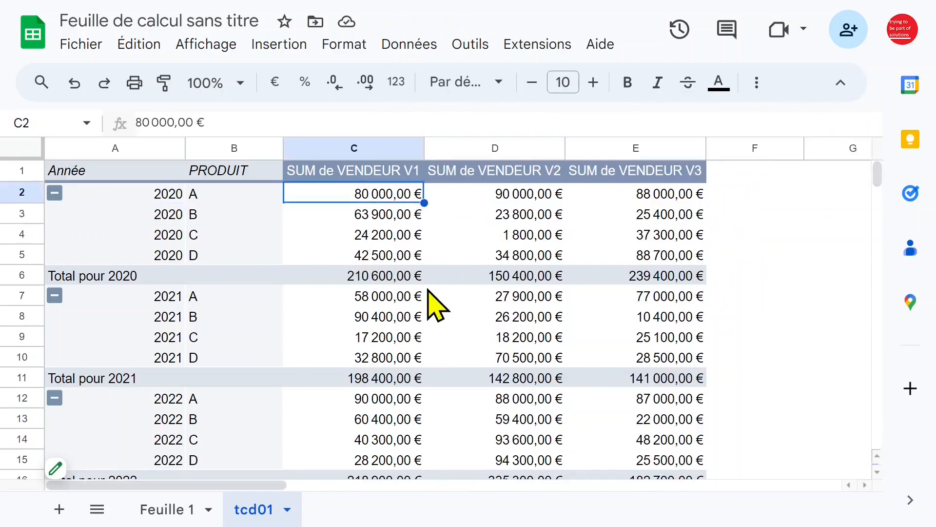
pyautogui.click(746, 211)
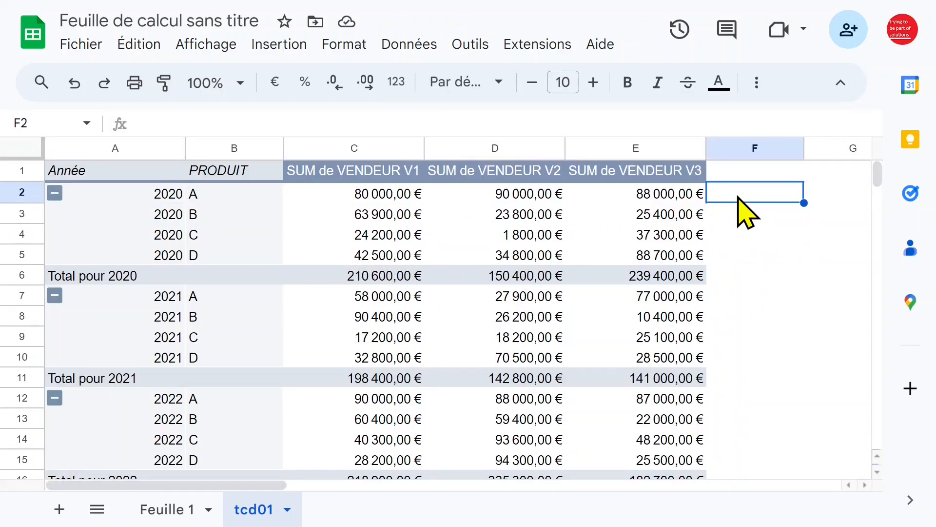
pyautogui.write('=')
pyautogui.click(373, 207)
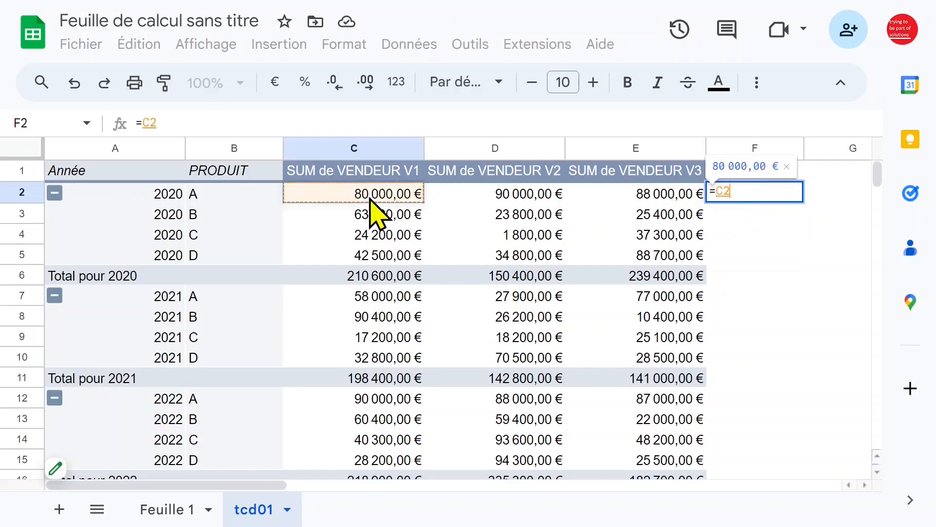
pyautogui.write('+')
pyautogui.click(495, 204)
pyautogui.write('+')
pyautogui.click(619, 204)
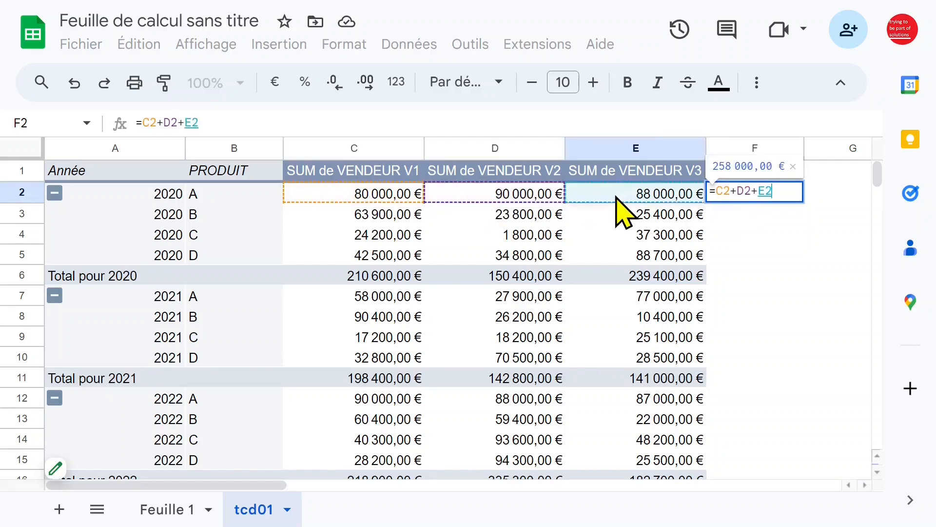
pyautogui.press('Return')
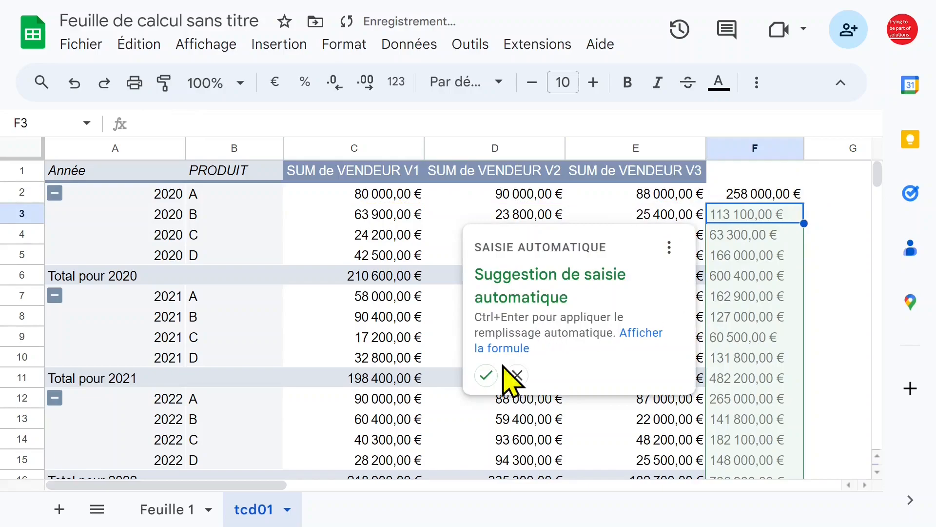
pyautogui.click(486, 375)
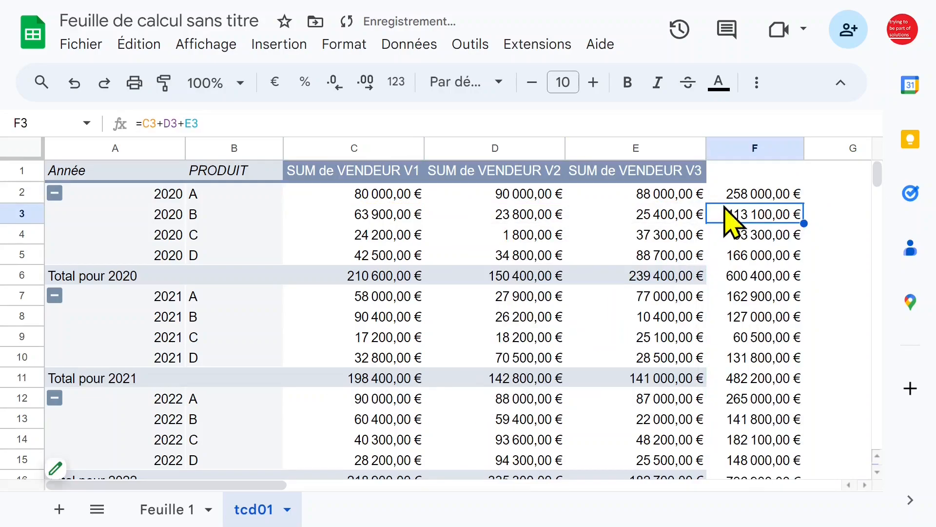
# Enter the heading "total v1+v2+v3" in cell F1 above the calculated totals.
pyautogui.click(737, 176)
pyautogui.write('total v1+v2+v3')
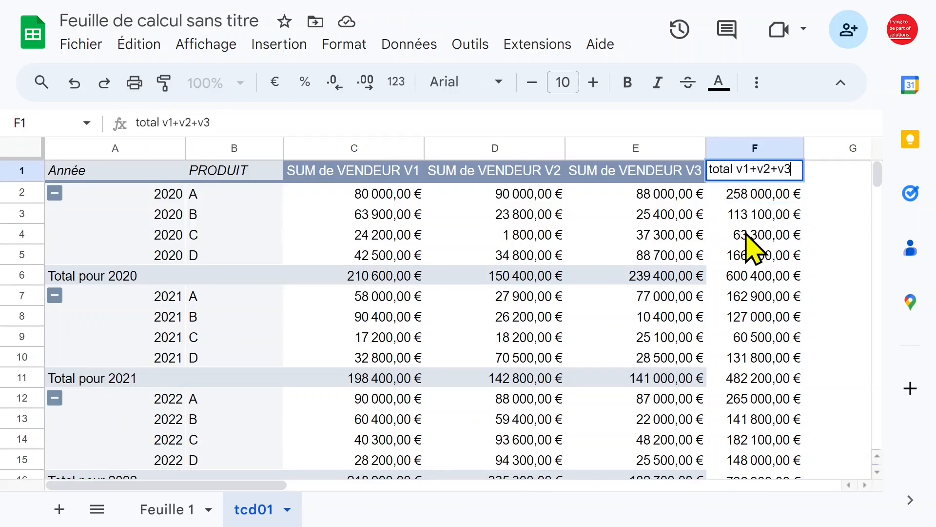
pyautogui.click(746, 233)
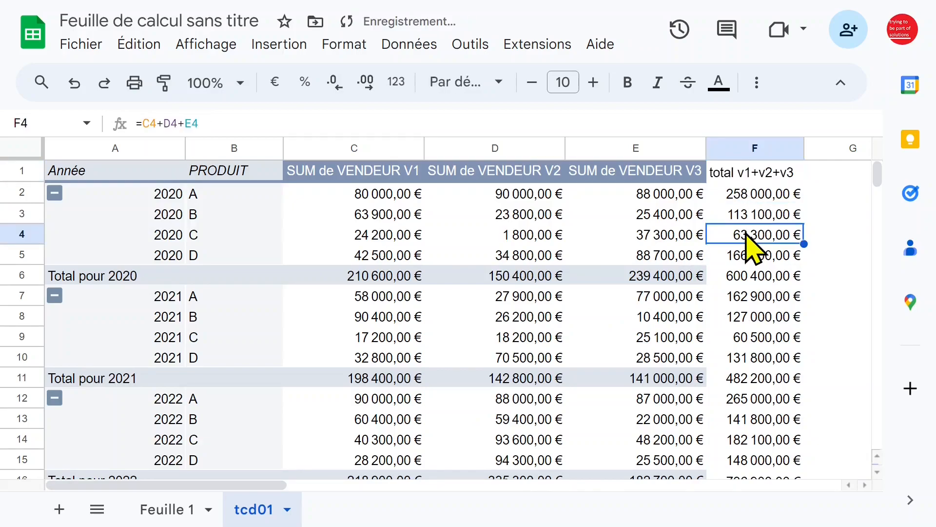
pyautogui.click(751, 201)
pyautogui.click(751, 236)
# Move PRODUIT above Année in the pivot table's row fields and close the editor.
pyautogui.click(147, 234)
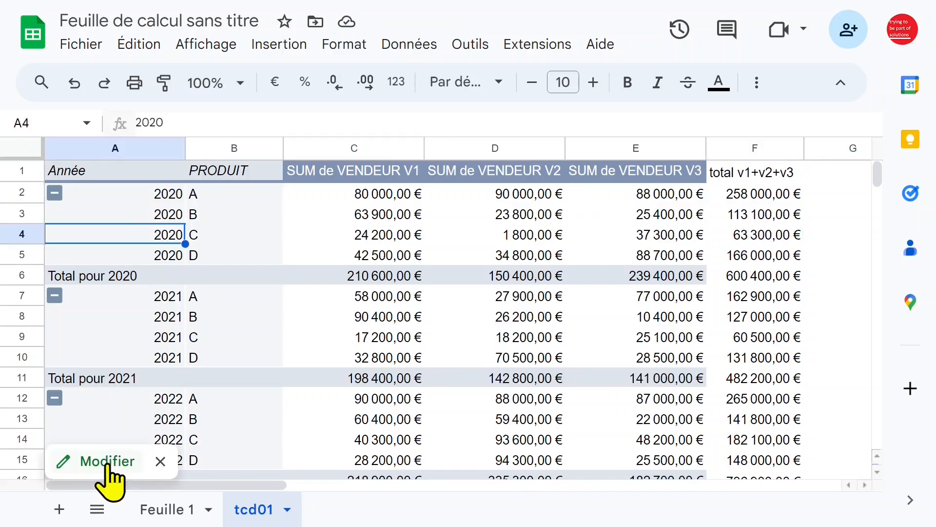
pyautogui.click(106, 461)
pyautogui.moveTo(657, 244); pyautogui.dragTo(658, 265)
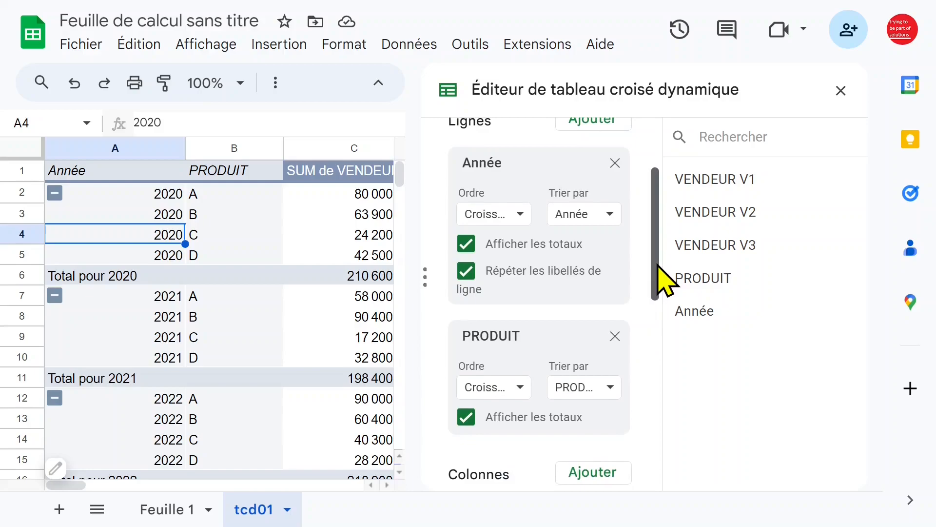
pyautogui.moveTo(542, 359); pyautogui.dragTo(548, 184)
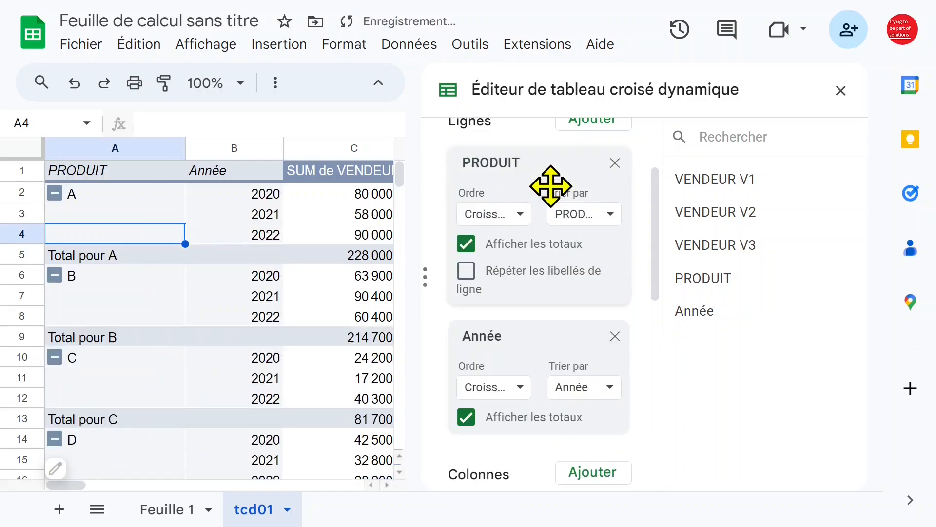
pyautogui.click(843, 91)
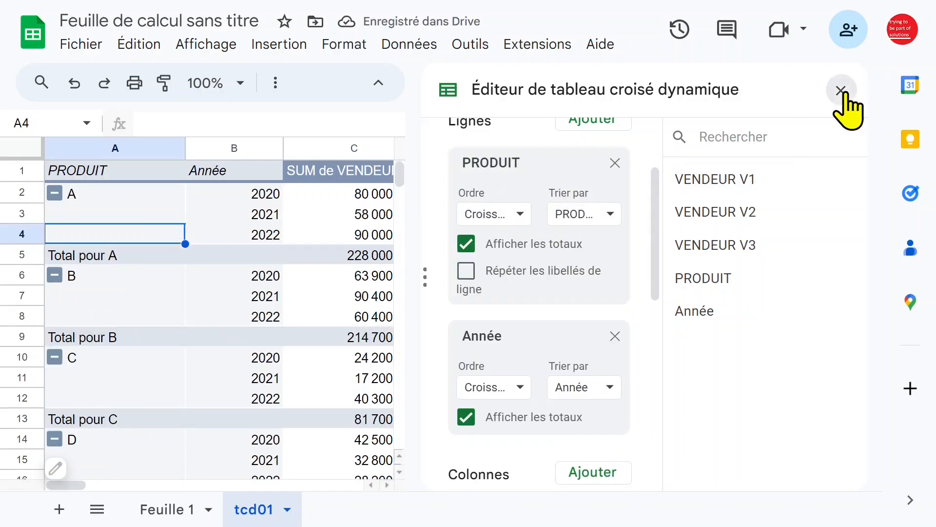
pyautogui.click(619, 218)
pyautogui.click(734, 200)
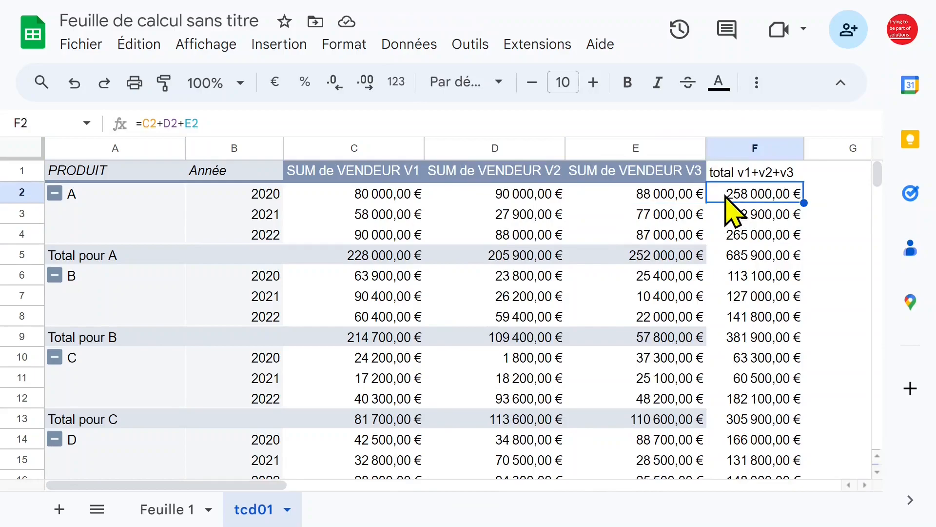
# Turn on repeated row labels for the PRODUIT field in the pivot table editor, and close the editor.
pyautogui.click(268, 233)
pyautogui.click(108, 212)
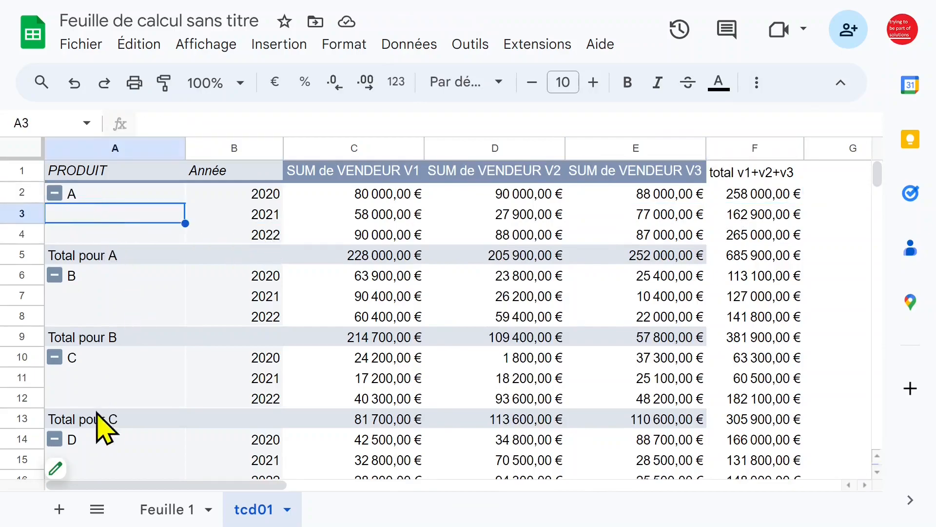
pyautogui.click(81, 460)
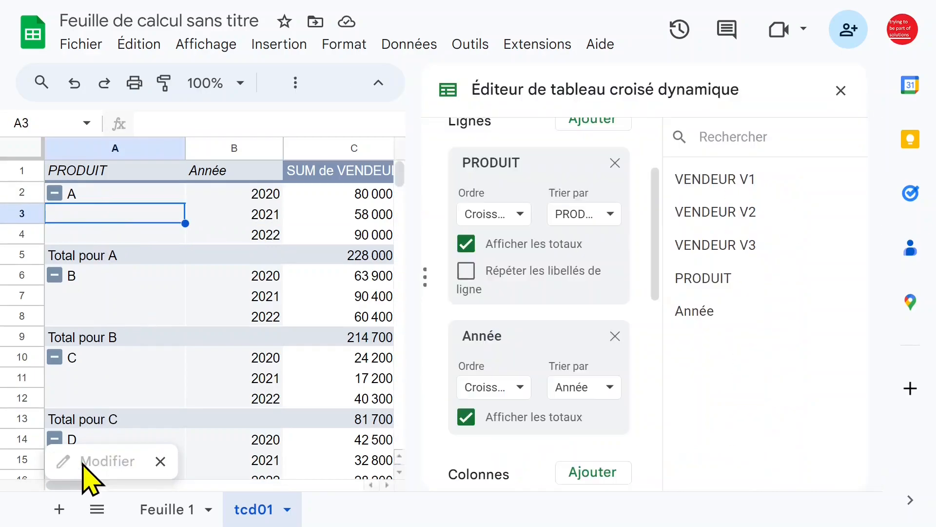
pyautogui.click(467, 271)
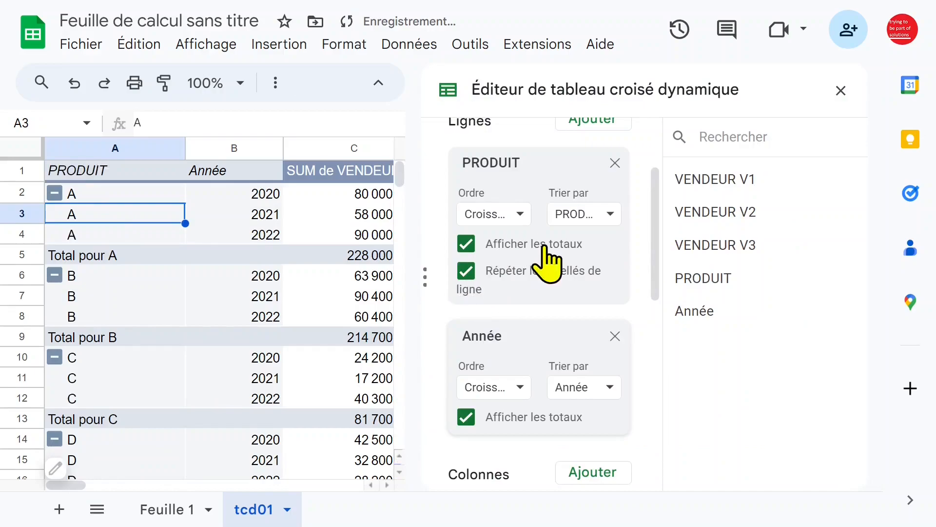
pyautogui.click(841, 91)
pyautogui.click(139, 187)
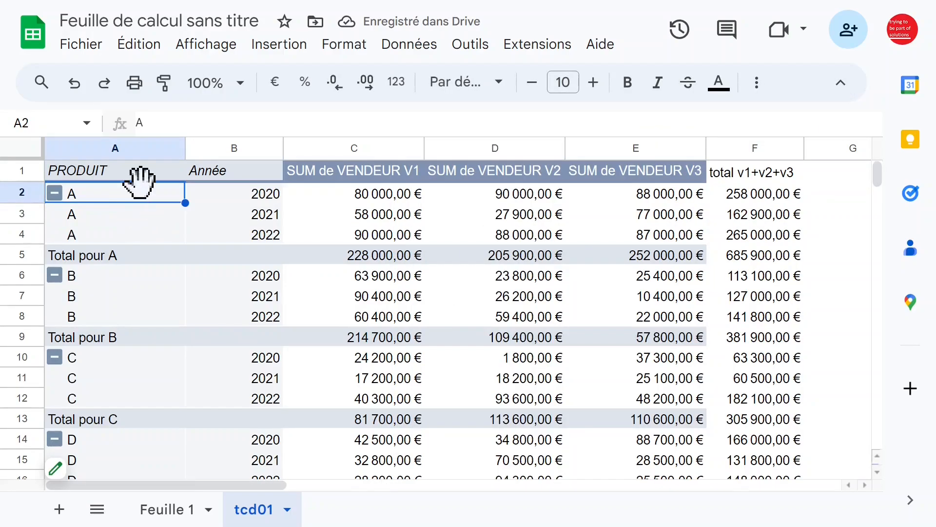
# Filter the table by the PRODUIT cell value A, and undo the filter.
pyautogui.rightClick(118, 198)
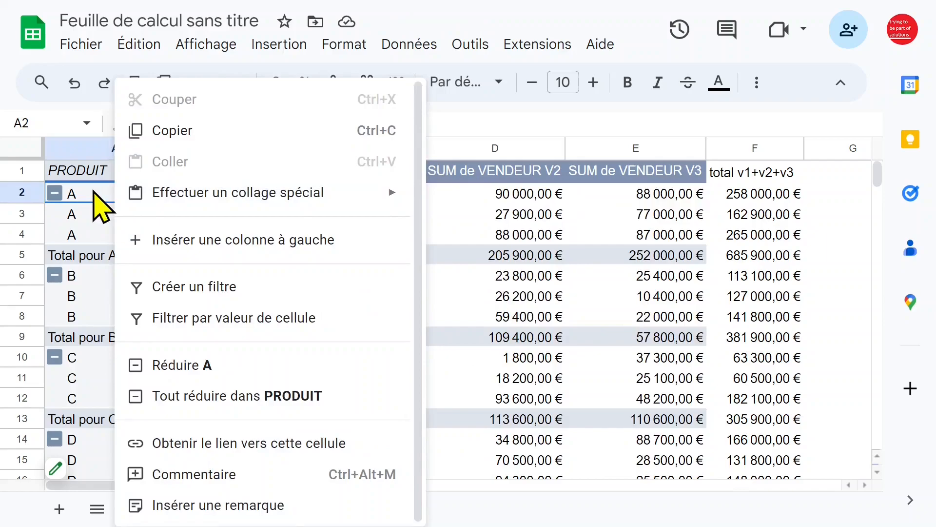
pyautogui.click(222, 324)
pyautogui.hotkey('ctrl', 'z')
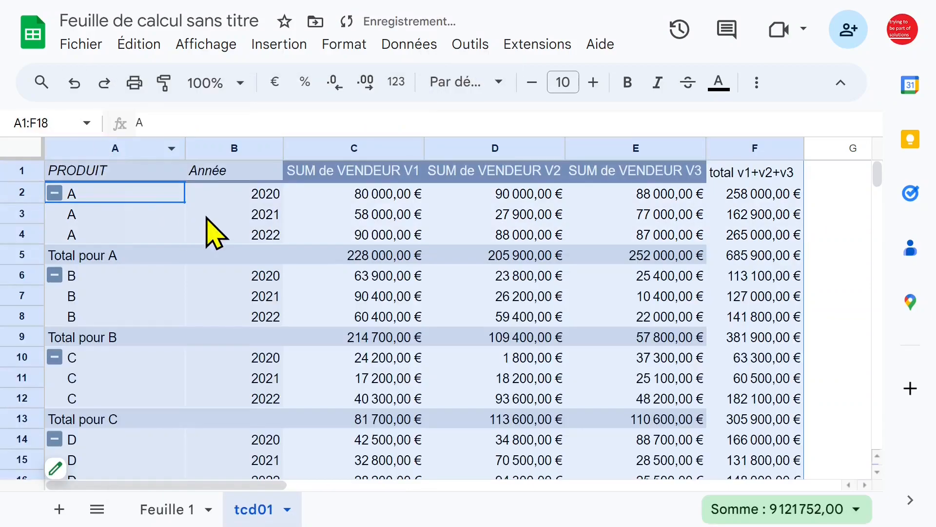
# Filter the table by the PRODUIT cell value B, and undo the filter.
pyautogui.click(130, 300)
pyautogui.rightClick(129, 301)
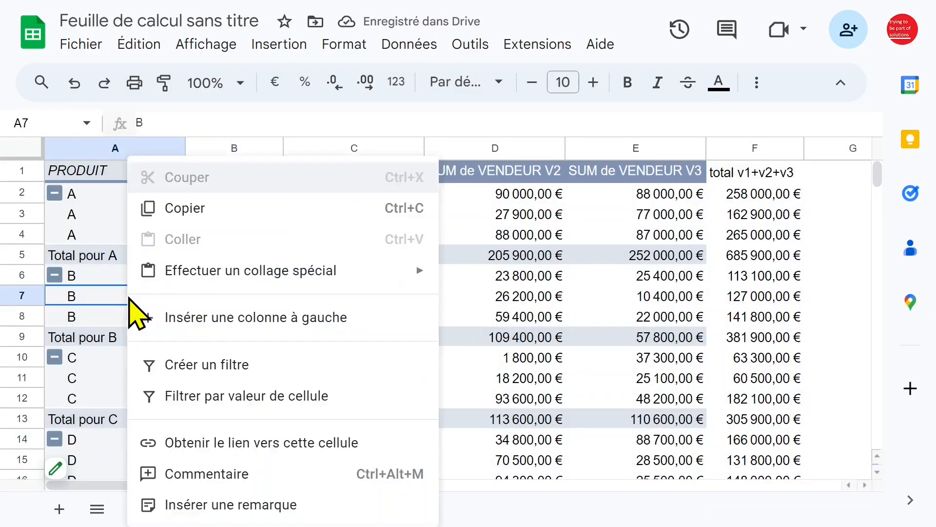
pyautogui.click(282, 397)
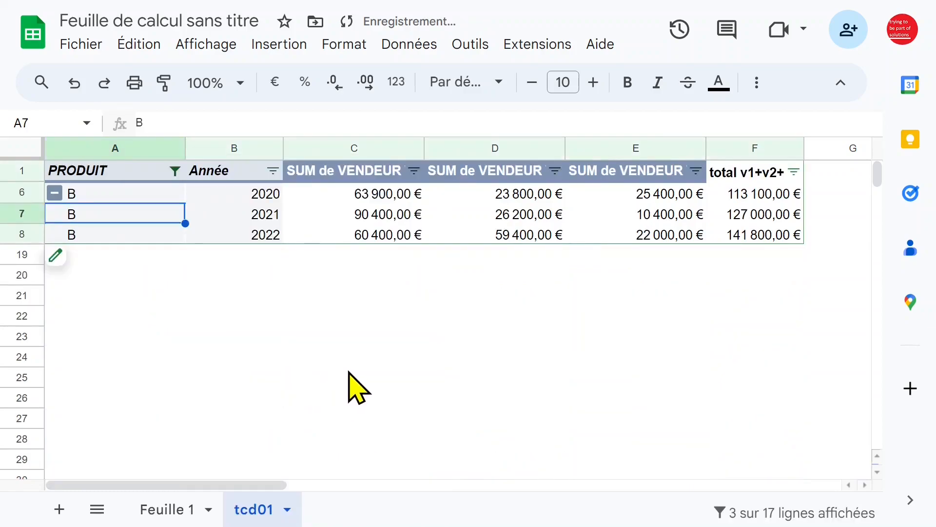
pyautogui.click(74, 83)
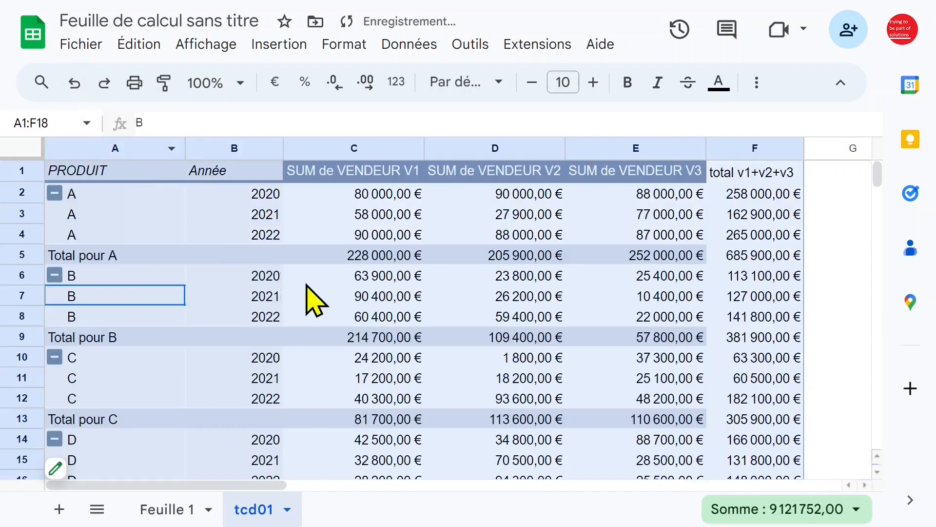
# Filter the table by the PRODUIT cell value C and check the three sellers' figures for that product.
pyautogui.click(240, 322)
pyautogui.scroll(-3, 268, 328)
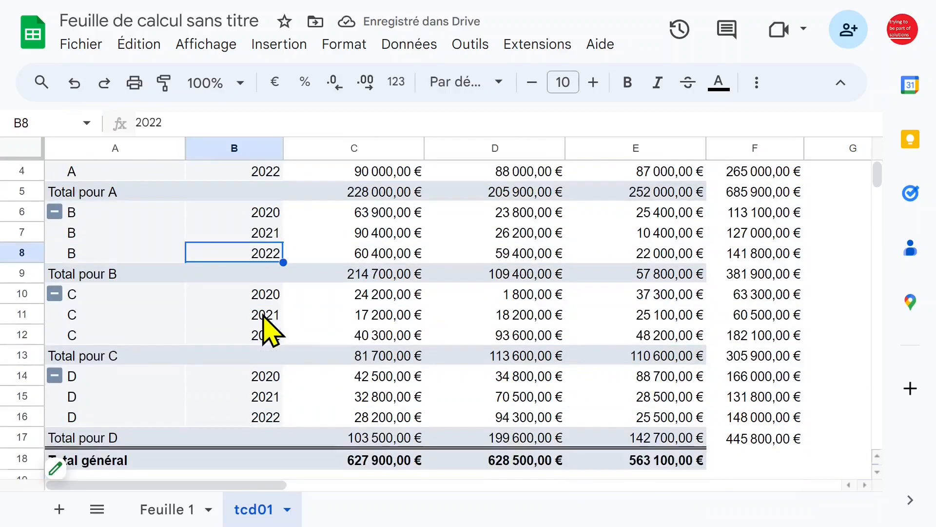
pyautogui.scroll(2, 268, 328)
pyautogui.click(117, 253)
pyautogui.click(128, 335)
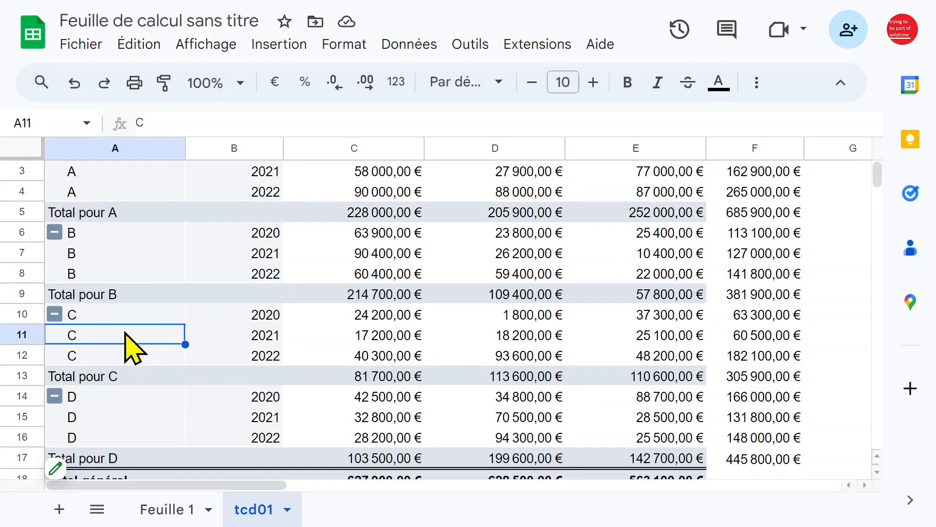
pyautogui.rightClick(128, 335)
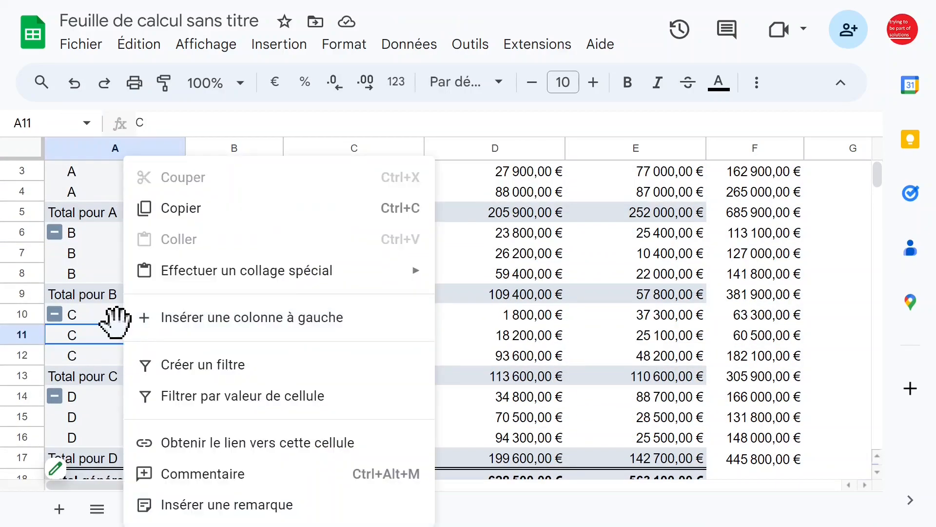
pyautogui.click(285, 396)
pyautogui.click(337, 193)
pyautogui.click(503, 200)
pyautogui.click(647, 195)
pyautogui.click(708, 196)
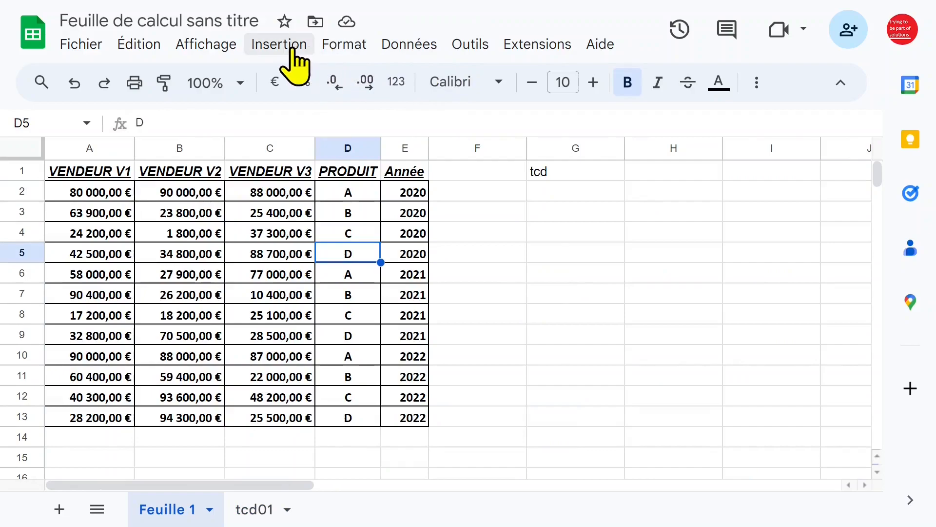
# Create a pivot table from 'Feuille 1'!A1:E13 in the existing sheet, with cell H2 of Feuille 1 as its destination.
pyautogui.click(292, 46)
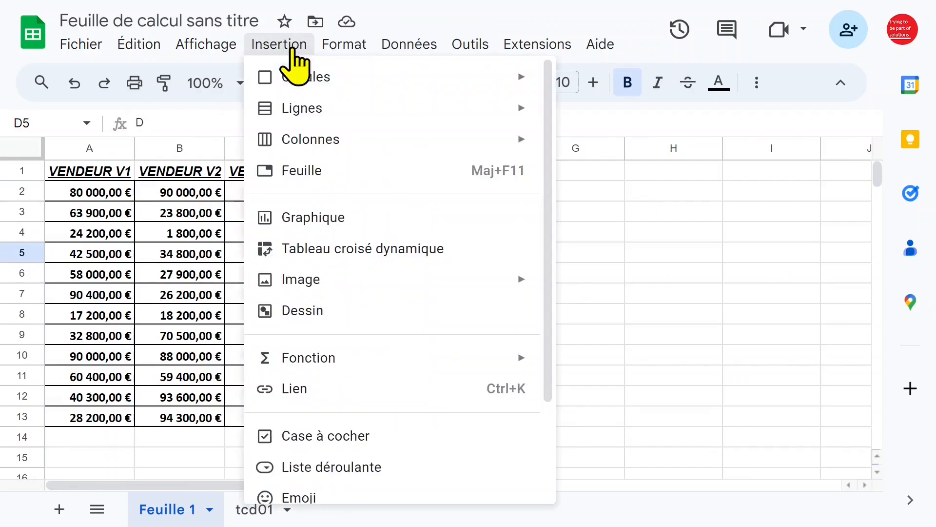
pyautogui.click(336, 248)
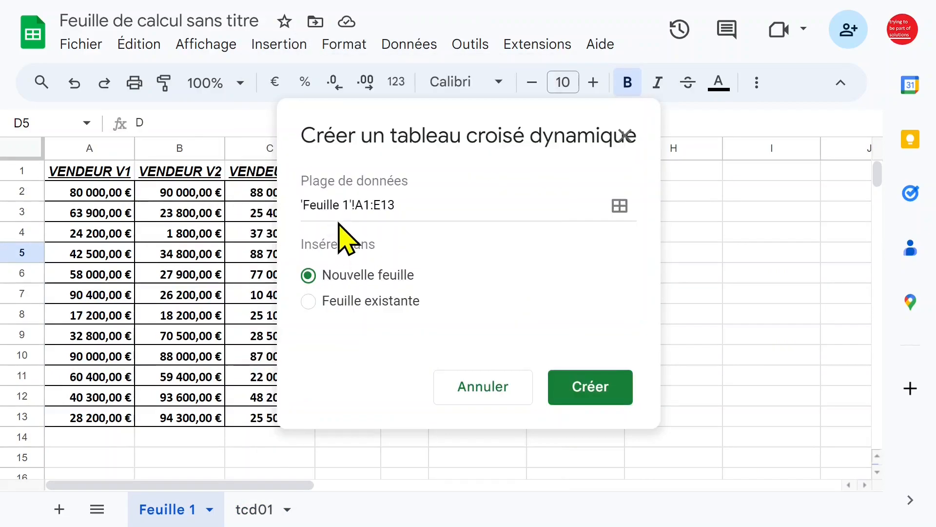
pyautogui.click(390, 303)
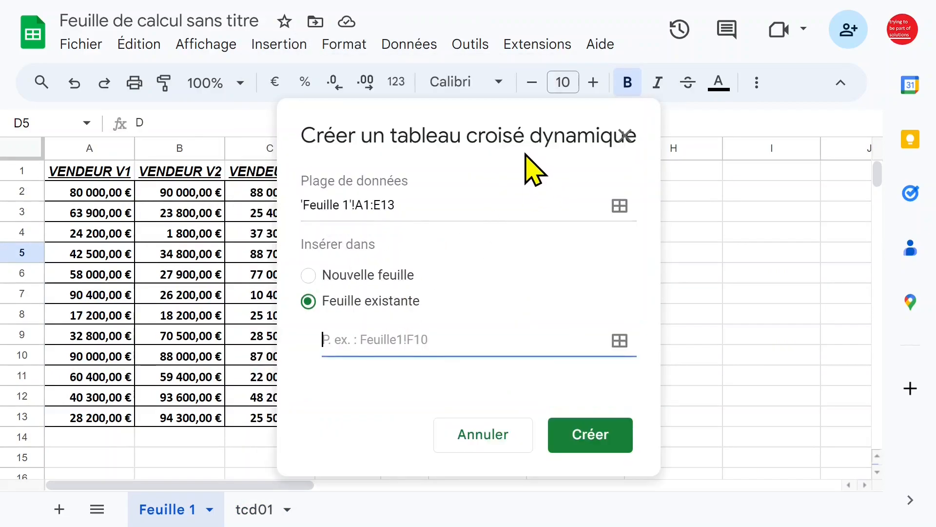
pyautogui.click(713, 192)
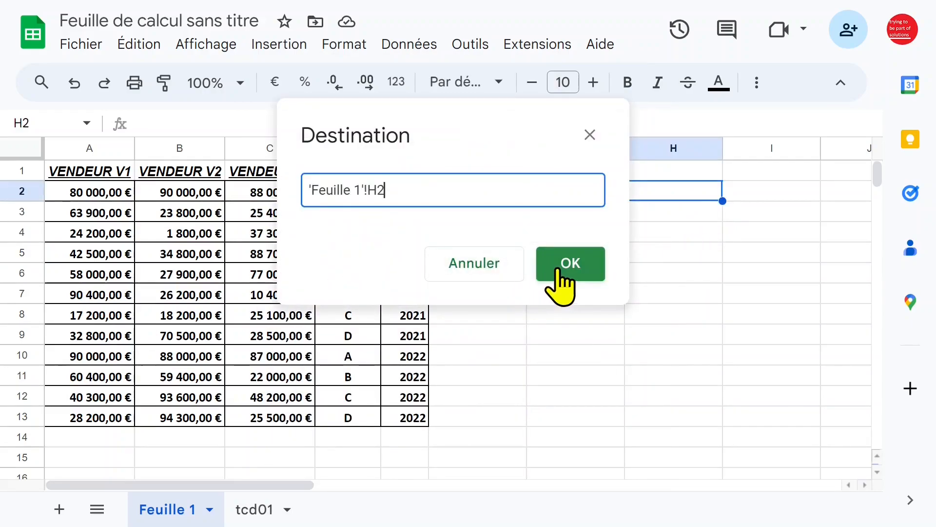
pyautogui.click(543, 276)
pyautogui.click(595, 417)
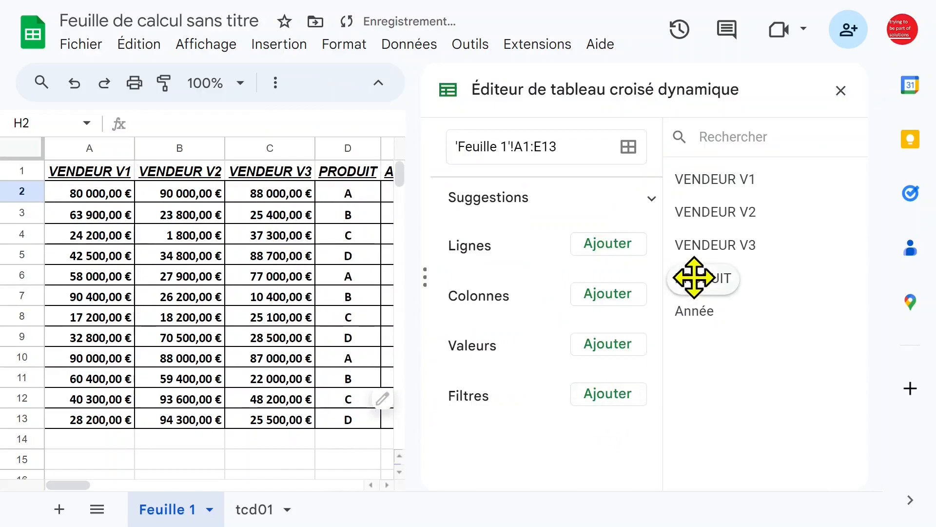
# Add PRODUIT as the row field and Année as the column field of the new pivot table.
pyautogui.click(607, 246)
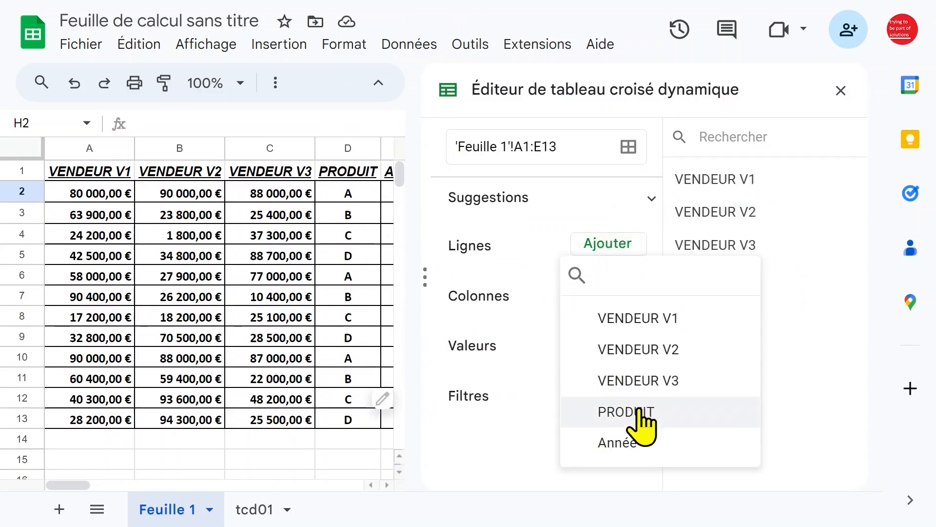
pyautogui.click(634, 411)
pyautogui.scroll(-2, 658, 313)
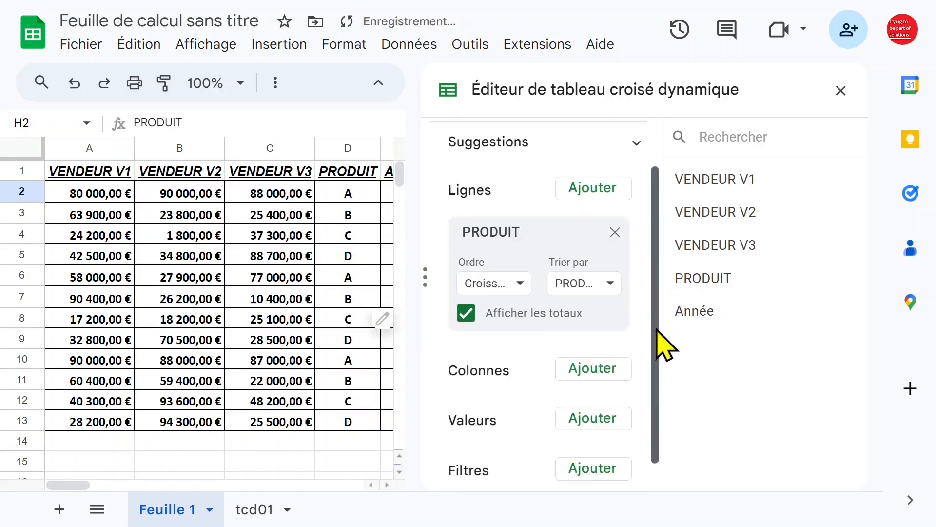
pyautogui.click(597, 342)
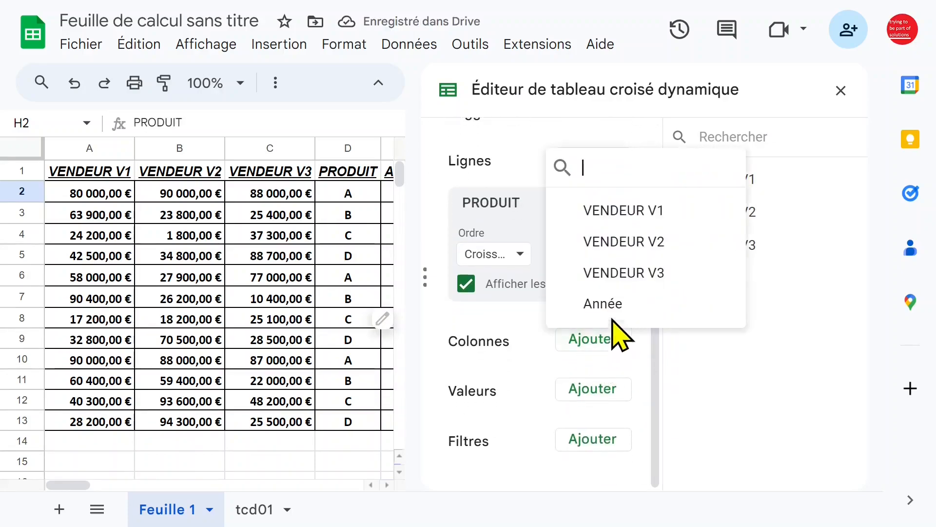
pyautogui.click(607, 309)
pyautogui.moveTo(654, 299); pyautogui.dragTo(656, 398)
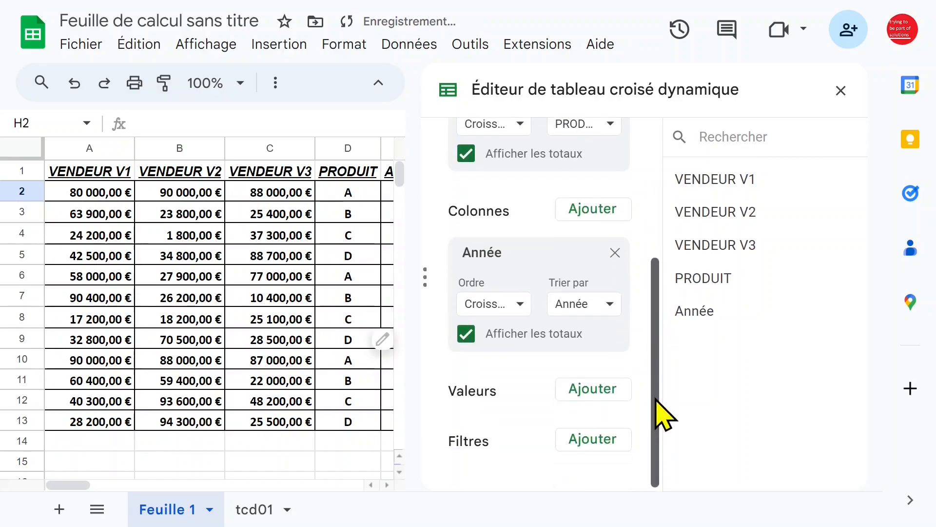
# Add VENDEUR V3 as a value summarized by SUM and close the pivot table editor.
pyautogui.click(592, 390)
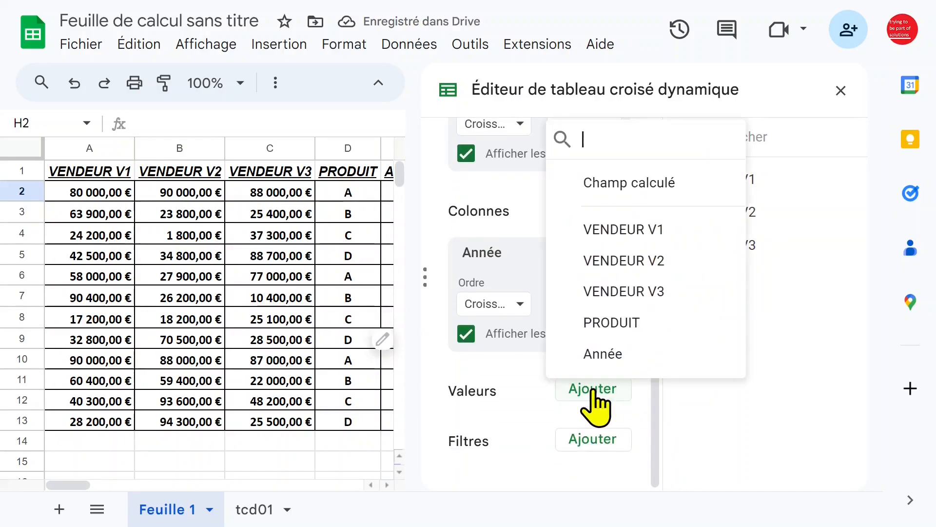
pyautogui.click(652, 291)
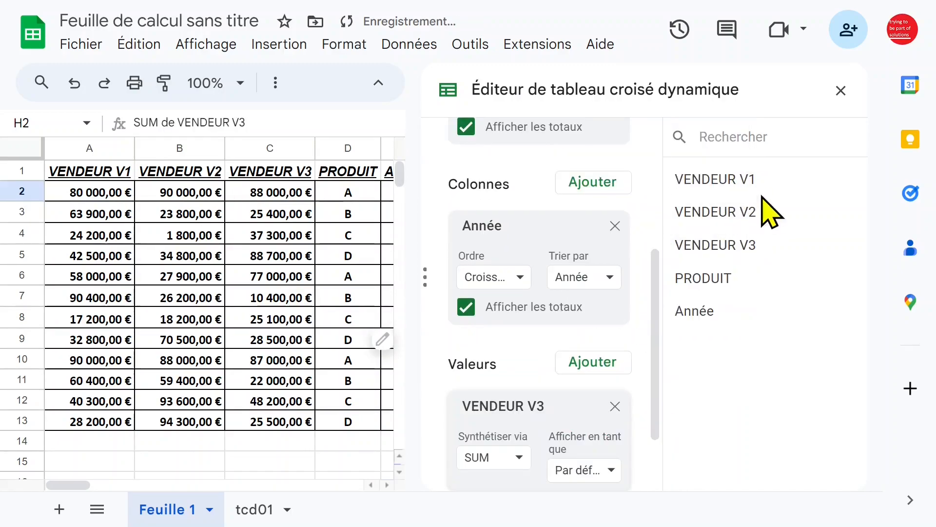
pyautogui.click(841, 90)
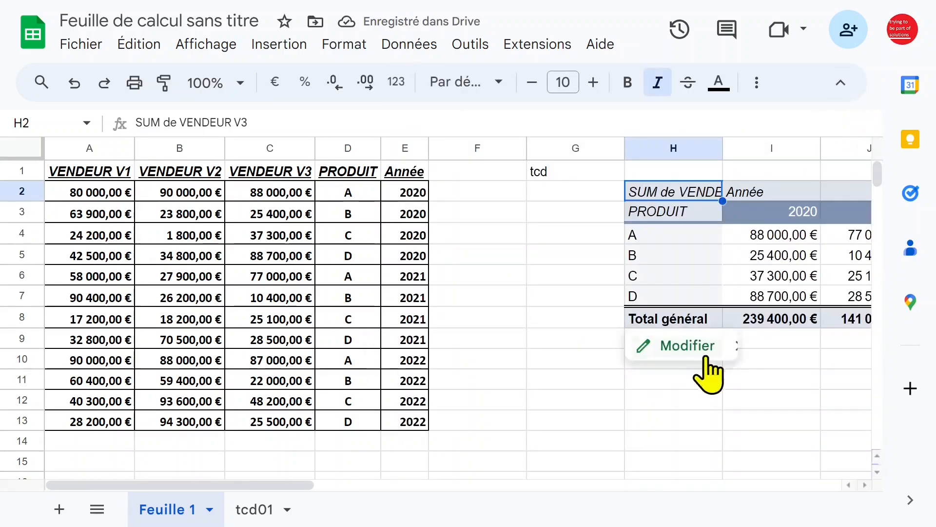
pyautogui.click(705, 358)
pyautogui.click(541, 318)
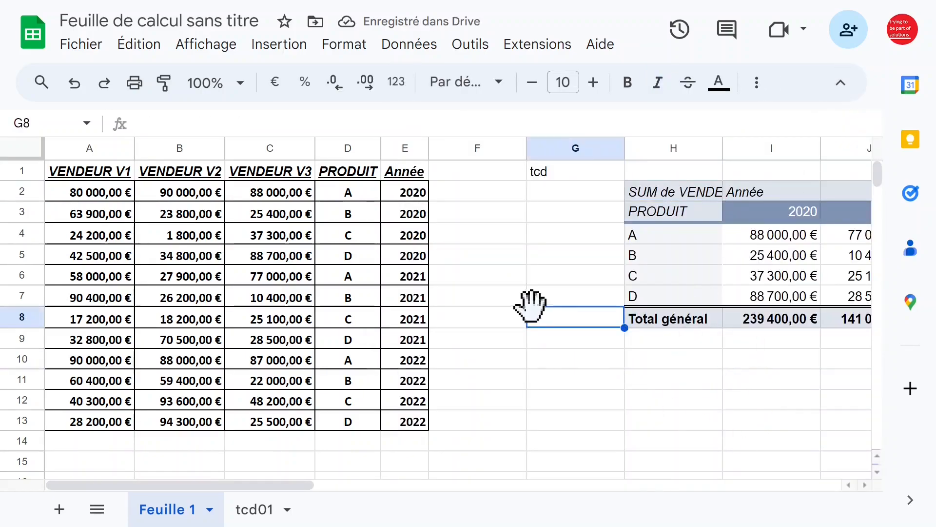
# Narrow the empty columns F and G between the source data and the pivot table.
pyautogui.click(488, 146)
pyautogui.moveTo(526, 147); pyautogui.dragTo(454, 149)
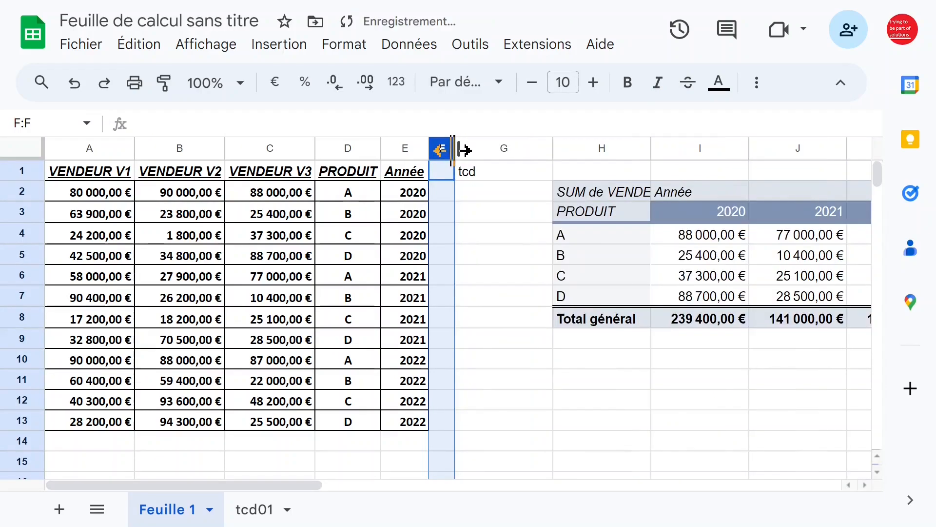
pyautogui.click(481, 172)
pyautogui.click(508, 235)
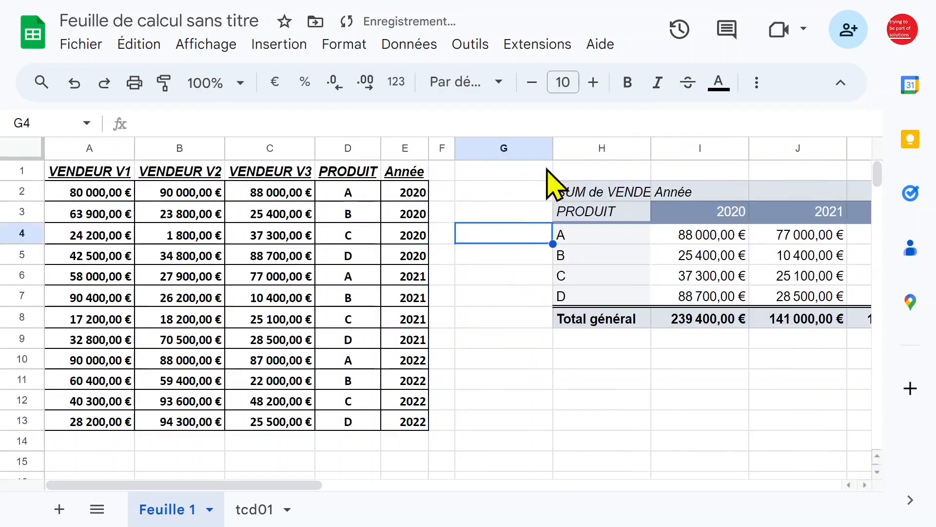
pyautogui.moveTo(555, 149); pyautogui.dragTo(479, 149)
# Remove Année from the pivot table's column fields and close the editor.
pyautogui.click(710, 258)
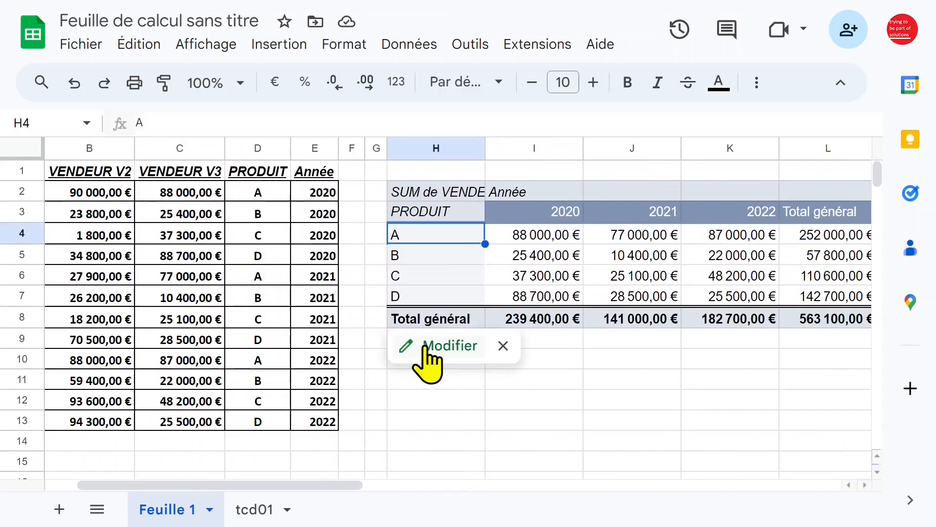
pyautogui.click(421, 346)
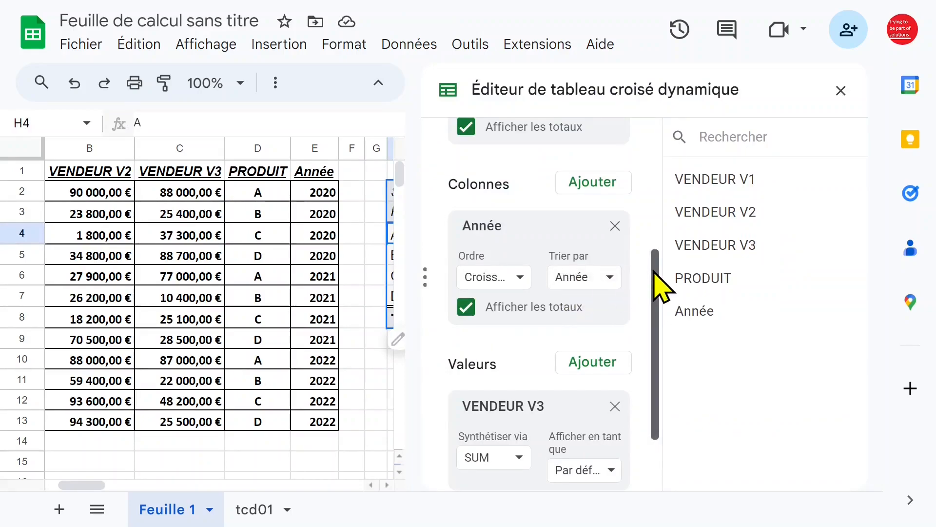
pyautogui.scroll(-1, 656, 268)
pyautogui.moveTo(656, 269); pyautogui.dragTo(654, 236)
pyautogui.click(615, 278)
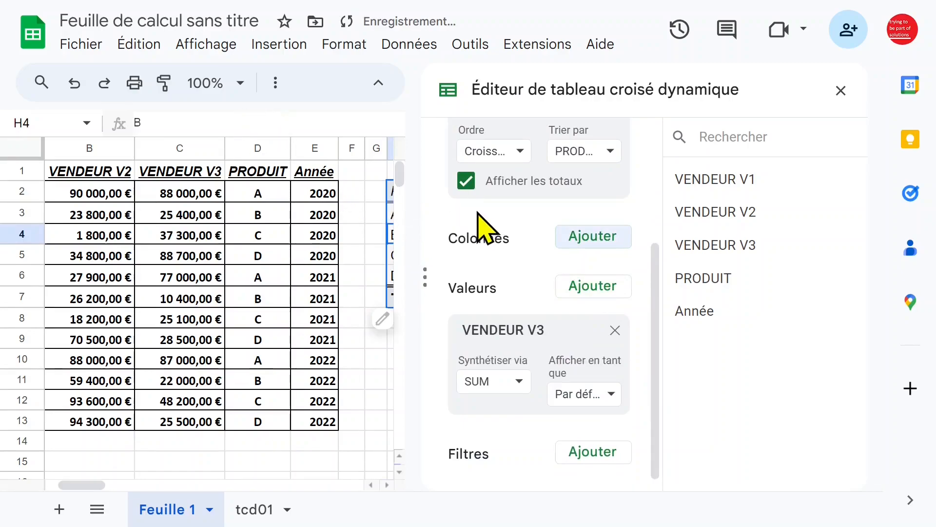
pyautogui.click(275, 276)
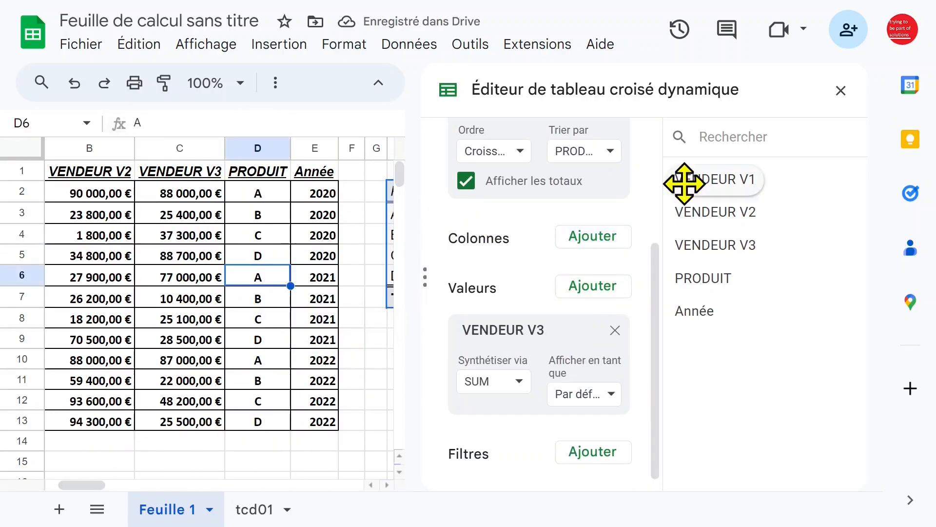
pyautogui.click(841, 91)
# Fit the width of column I to its SUM de VENDEUR V3 header and look over the product rows.
pyautogui.click(609, 254)
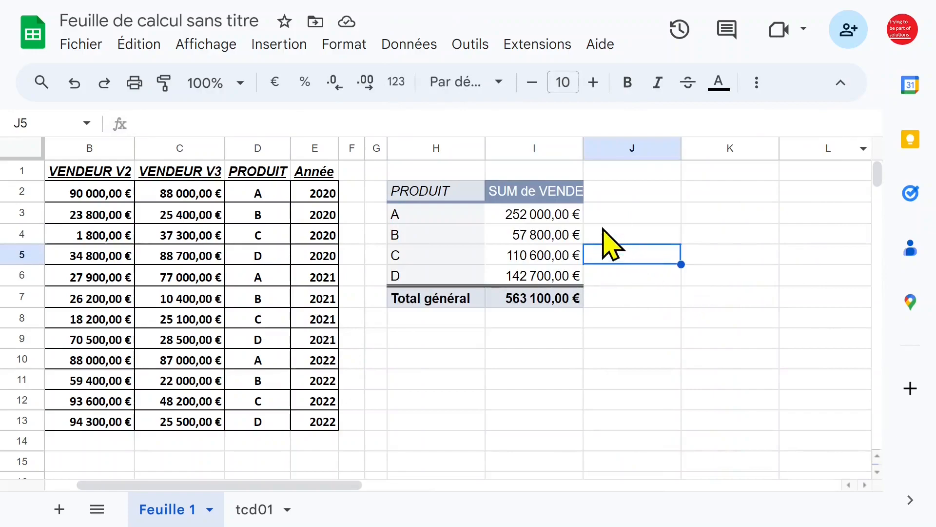
pyautogui.click(576, 214)
pyautogui.doubleClick(583, 145)
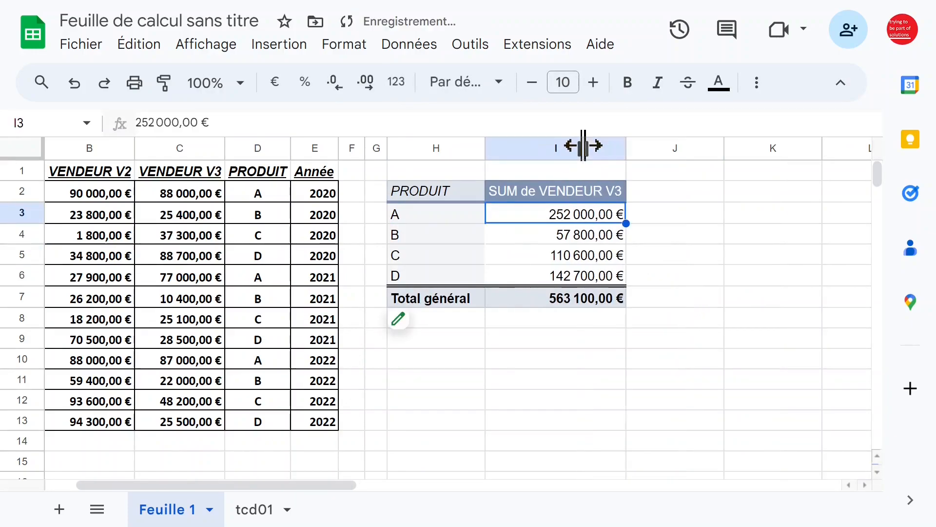
pyautogui.click(429, 255)
pyautogui.click(436, 276)
pyautogui.click(418, 215)
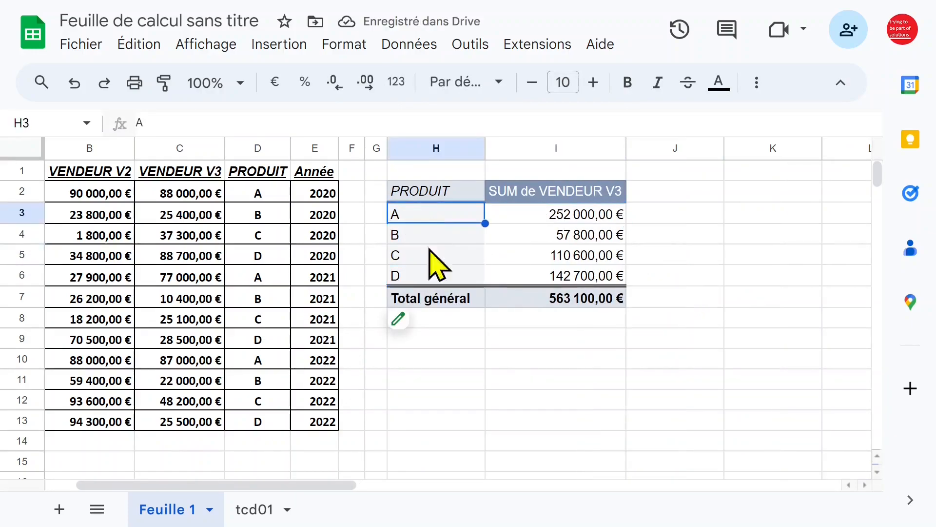
# Add Année as a second row field below PRODUIT and close the pivot table editor.
pyautogui.click(422, 323)
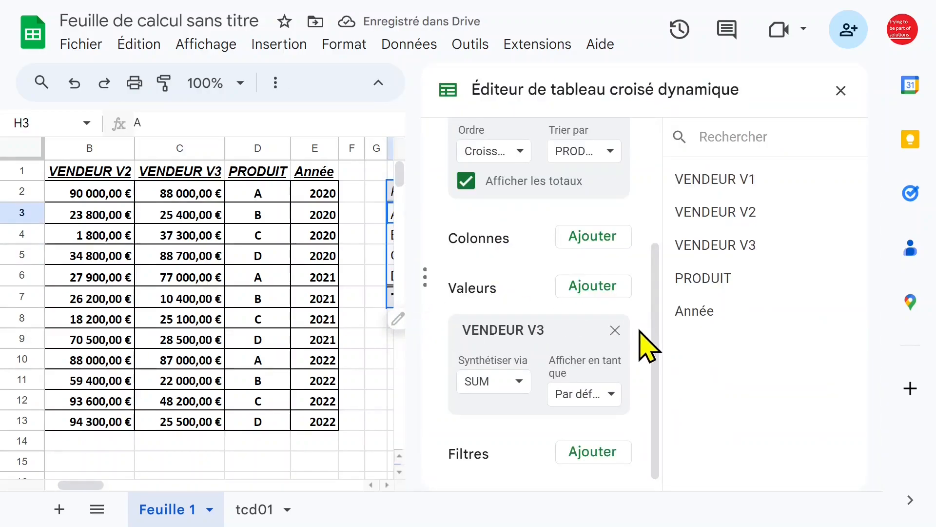
pyautogui.moveTo(656, 316); pyautogui.dragTo(662, 264)
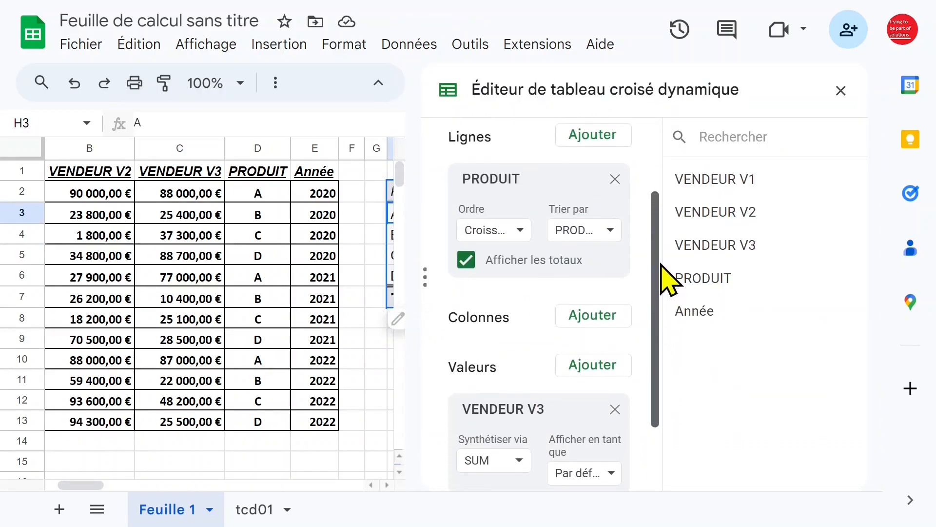
pyautogui.click(595, 139)
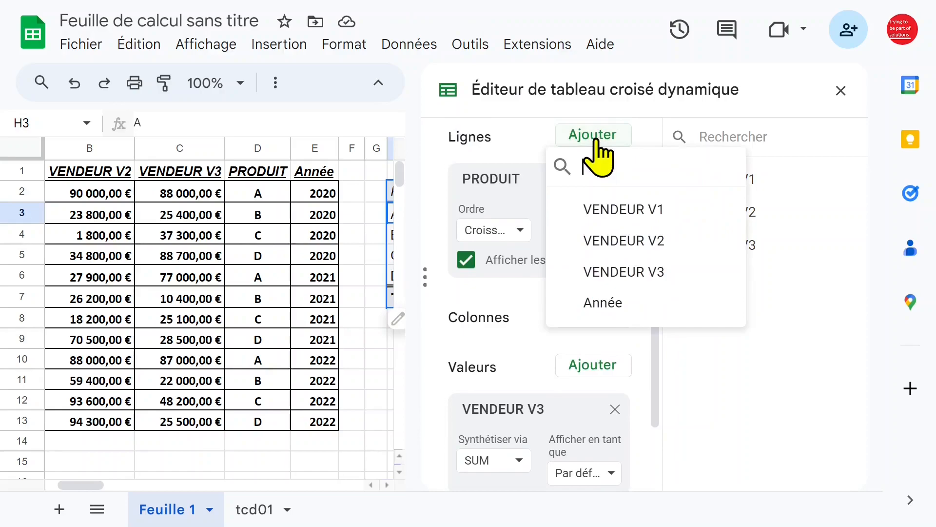
pyautogui.click(607, 302)
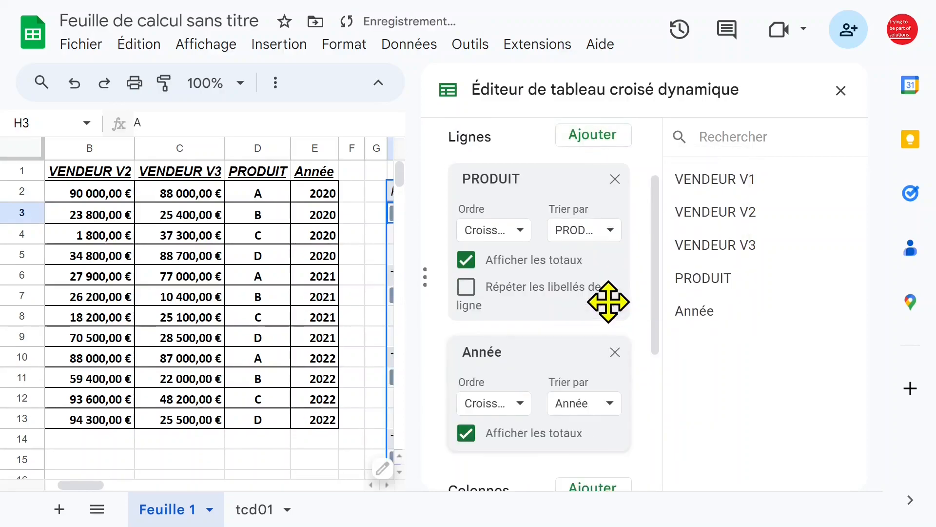
pyautogui.click(839, 91)
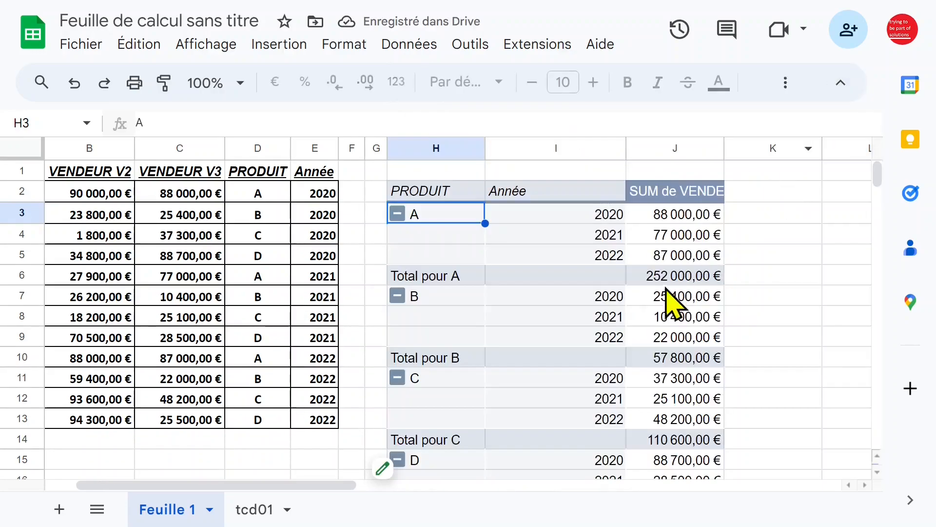
# Check the year breakdown per product and fit column J to its SUM de VENDEUR V3 header.
pyautogui.click(475, 298)
pyautogui.click(568, 239)
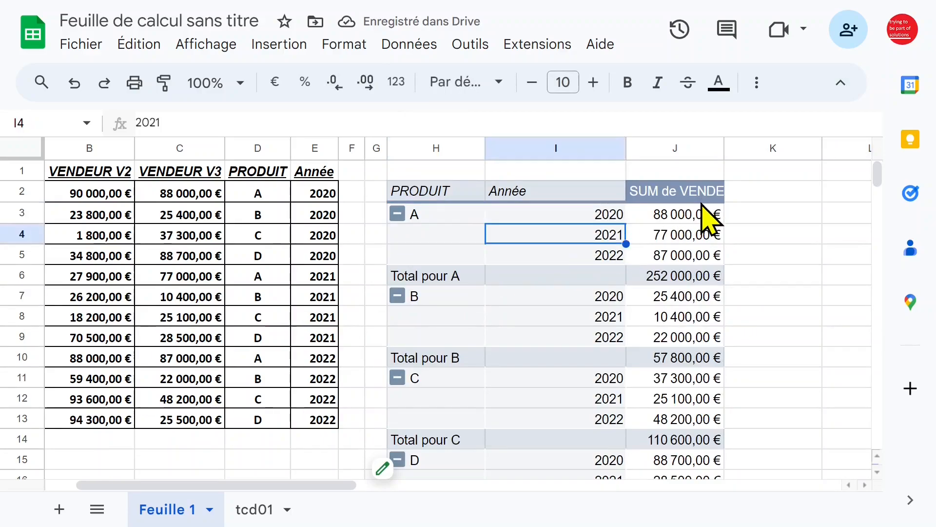
pyautogui.click(698, 193)
pyautogui.doubleClick(726, 148)
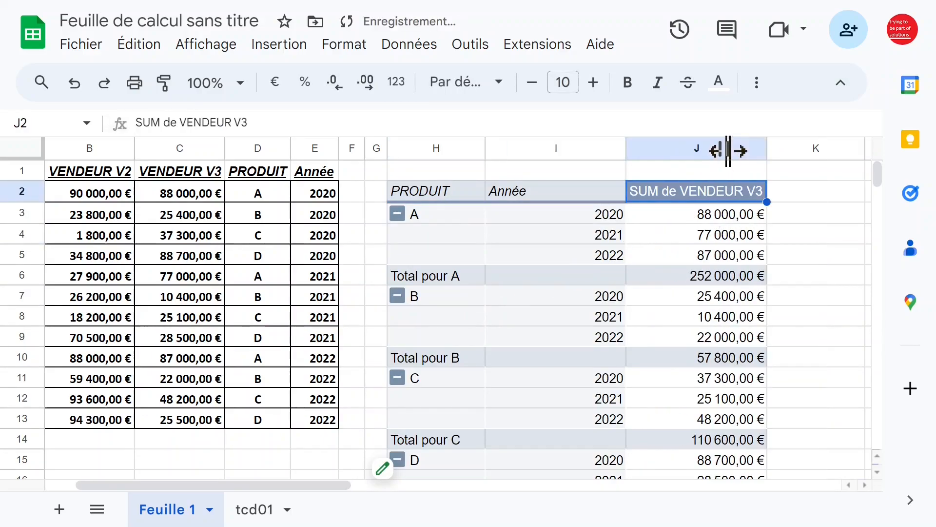
pyautogui.click(715, 214)
pyautogui.click(710, 196)
pyautogui.click(705, 222)
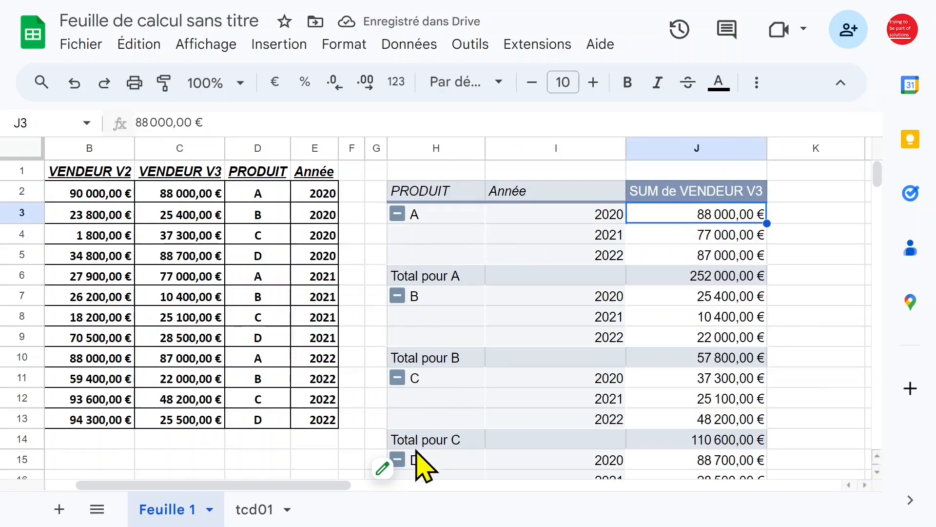
# Add VENDEUR V1 and VENDEUR V2 as values ahead of VENDEUR V3 and close the pivot table editor.
pyautogui.moveTo(394, 465)
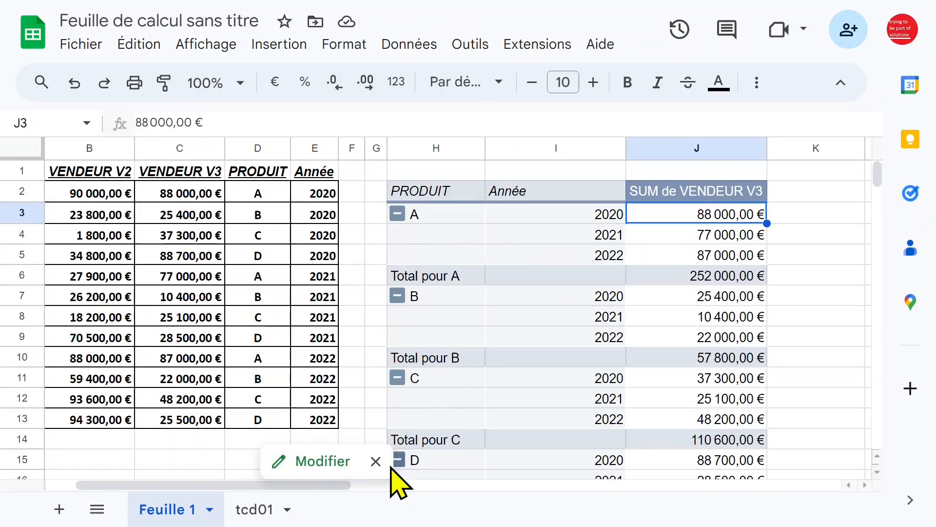
pyautogui.click(337, 467)
pyautogui.moveTo(658, 262); pyautogui.dragTo(654, 383)
pyautogui.moveTo(717, 211); pyautogui.dragTo(524, 322)
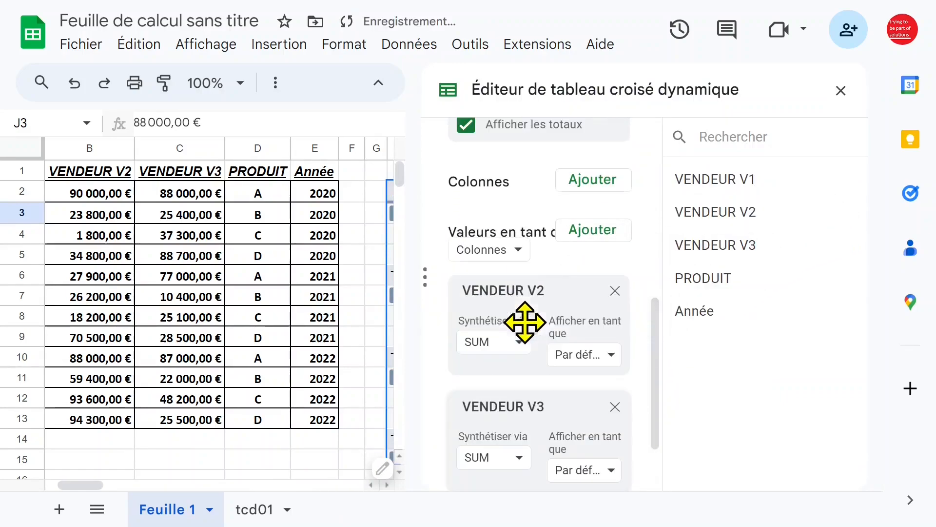
pyautogui.moveTo(660, 318); pyautogui.dragTo(657, 280)
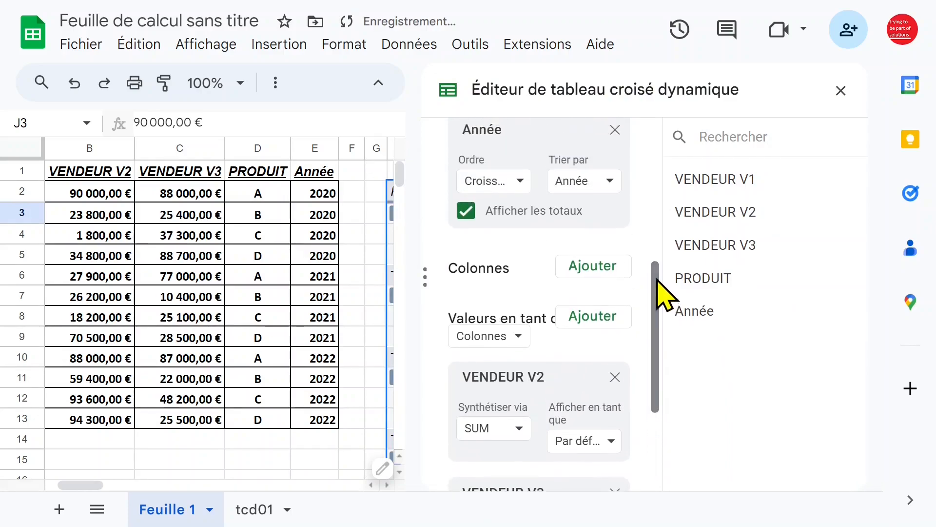
pyautogui.moveTo(715, 179); pyautogui.dragTo(482, 378)
pyautogui.moveTo(695, 312); pyautogui.dragTo(850, 130)
pyautogui.click(841, 90)
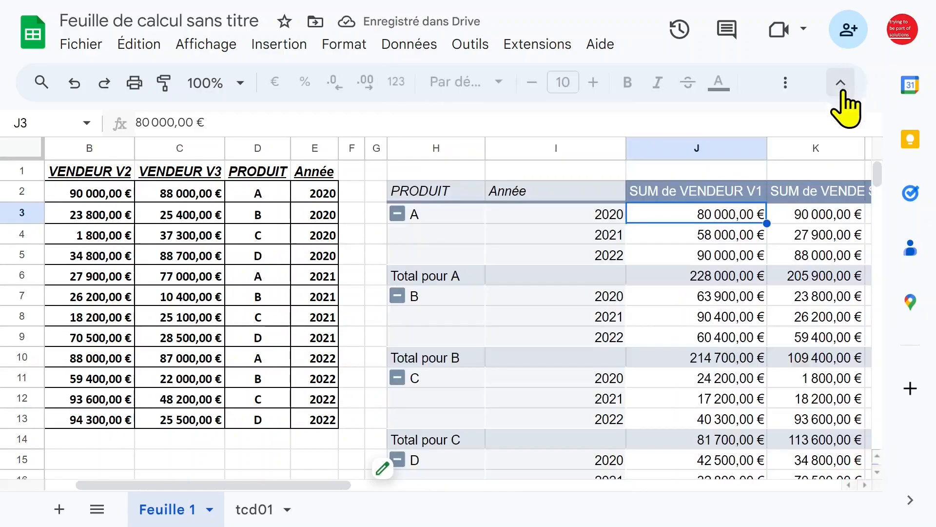
# Fit the width of column I to its Année content.
pyautogui.click(643, 276)
pyautogui.click(561, 216)
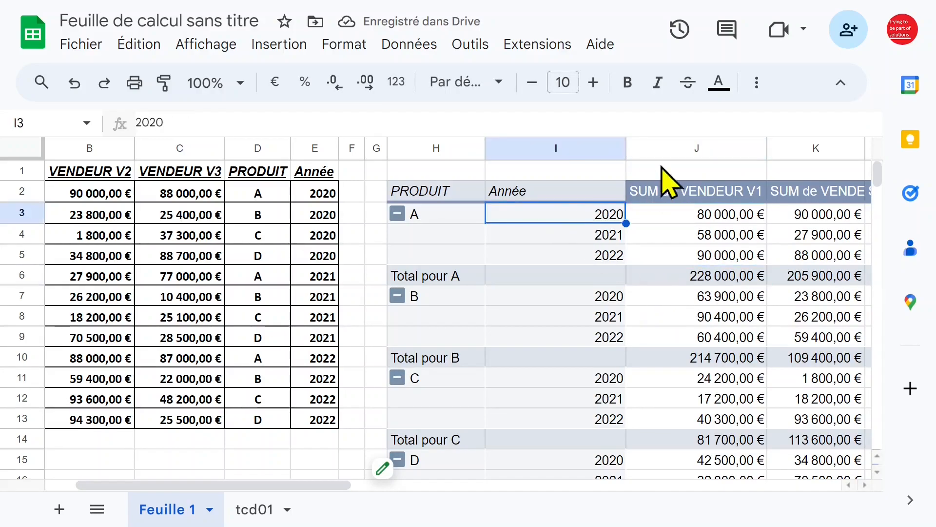
pyautogui.doubleClick(626, 152)
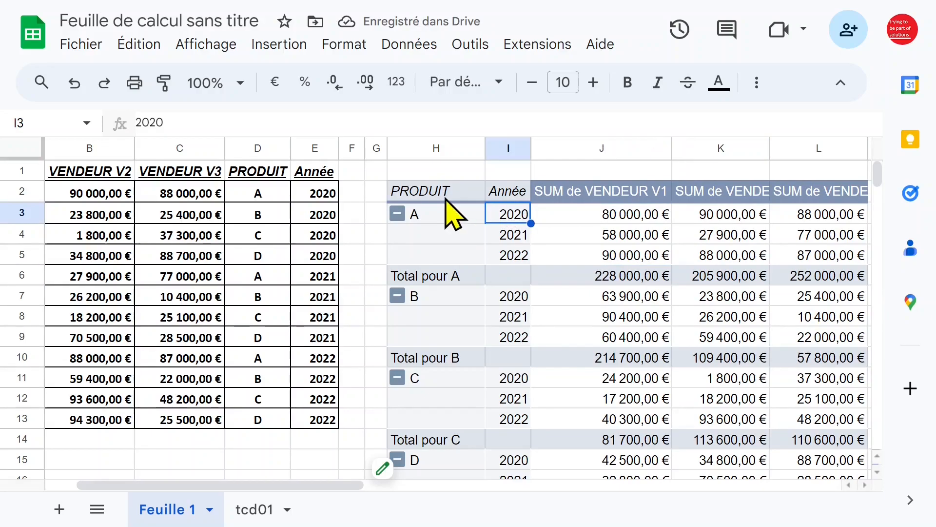
# Turn on text wrapping for the whole of row 2.
pyautogui.click(22, 191)
pyautogui.click(758, 83)
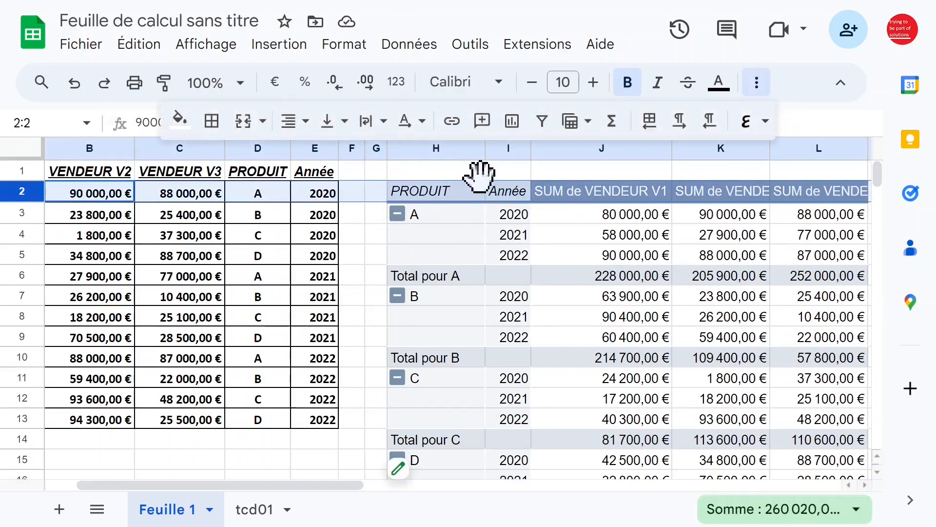
pyautogui.click(370, 122)
pyautogui.click(402, 157)
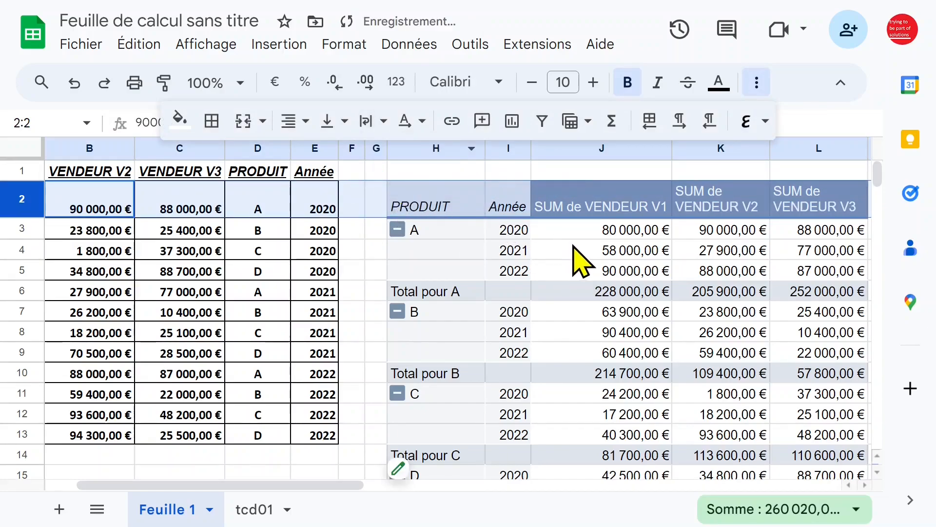
# Narrow columns J, K and L so the three SUM de VENDEUR headers wrap onto three lines.
pyautogui.click(576, 248)
pyautogui.click(601, 207)
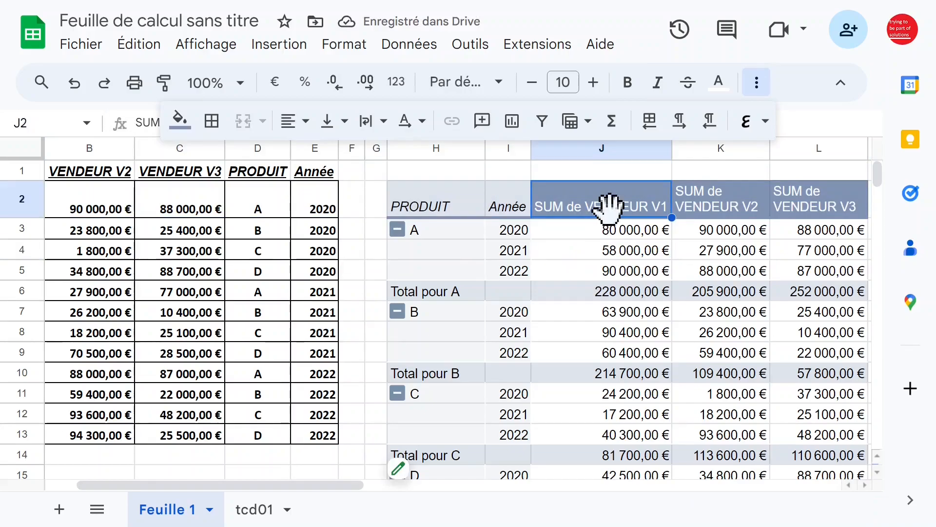
pyautogui.moveTo(673, 154); pyautogui.dragTo(639, 154)
pyautogui.moveTo(736, 146); pyautogui.dragTo(706, 147)
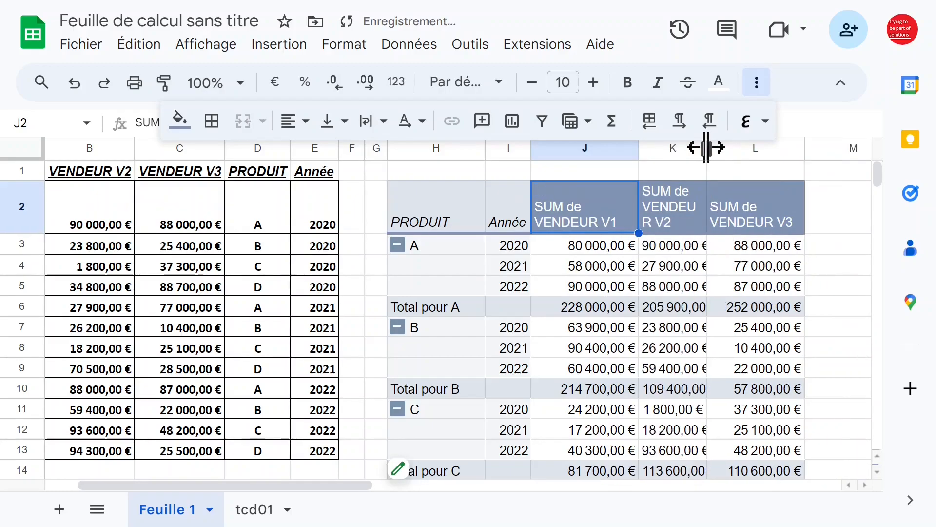
pyautogui.click(780, 148)
pyautogui.moveTo(804, 153); pyautogui.dragTo(783, 153)
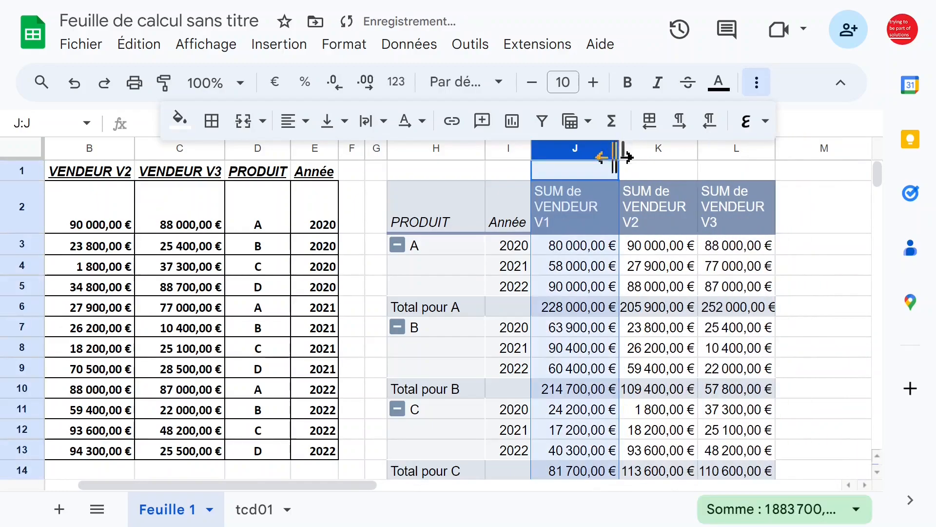
pyautogui.click(464, 265)
pyautogui.click(603, 272)
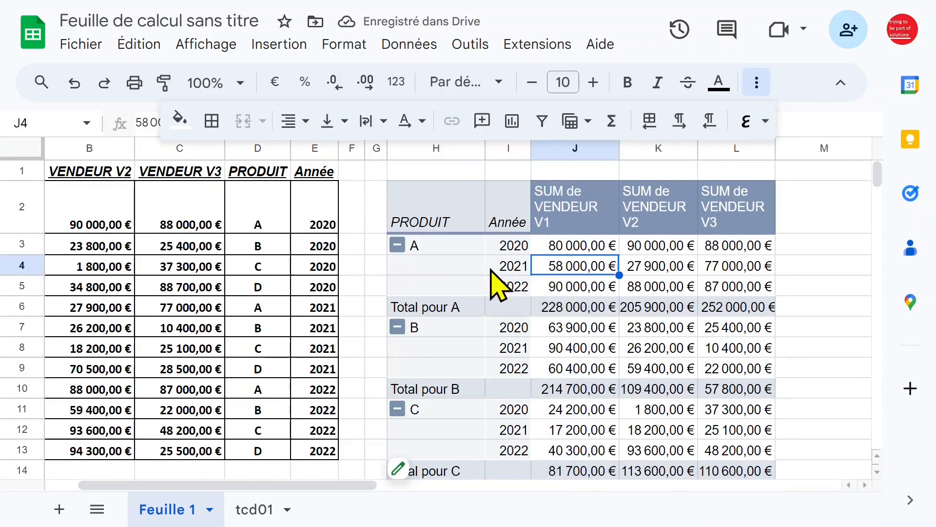
# Enable repeated row labels (Répéter les libellés de ligne) for the PRODUIT row field.
pyautogui.click(443, 268)
pyautogui.click(441, 289)
pyautogui.click(398, 469)
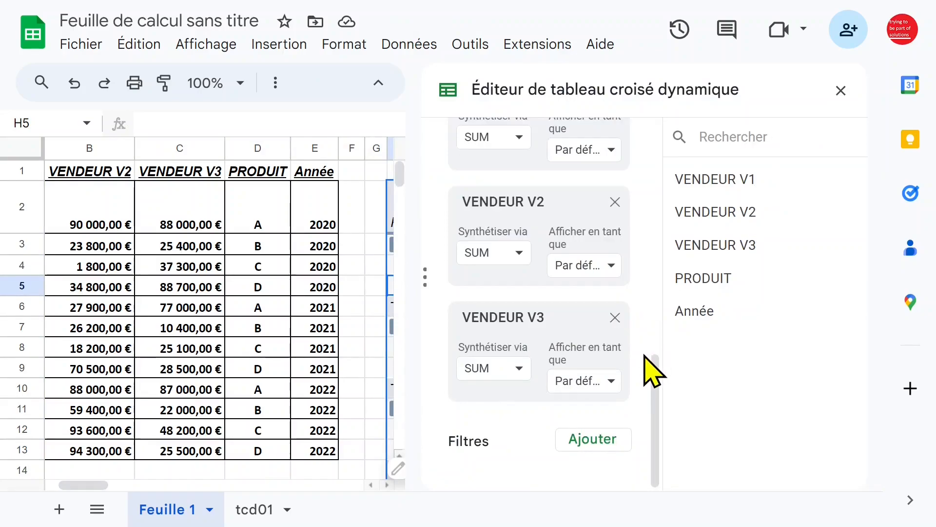
pyautogui.scroll(10, 660, 391)
pyautogui.click(467, 297)
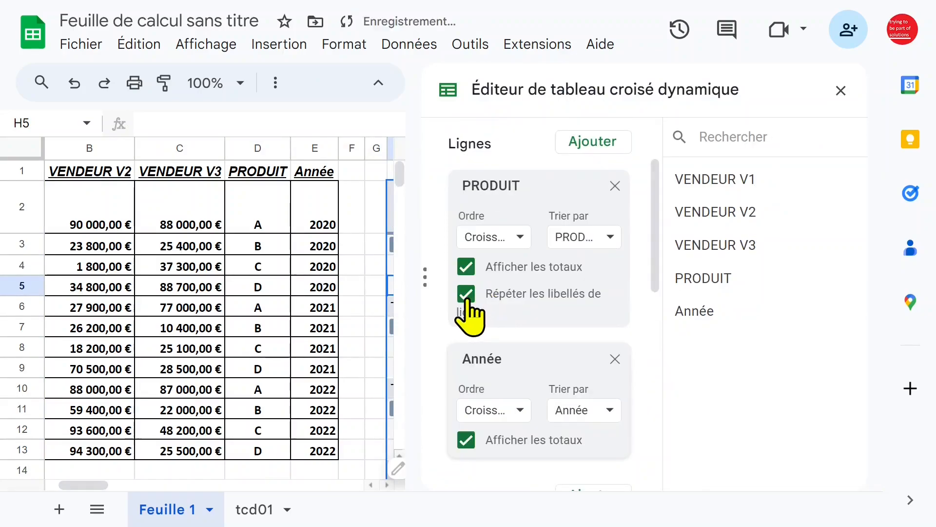
# Close the pivot table editor, change the VENDEUR V2 amount in B2 to 9900000 and check the matching pivot value in K3.
pyautogui.click(840, 90)
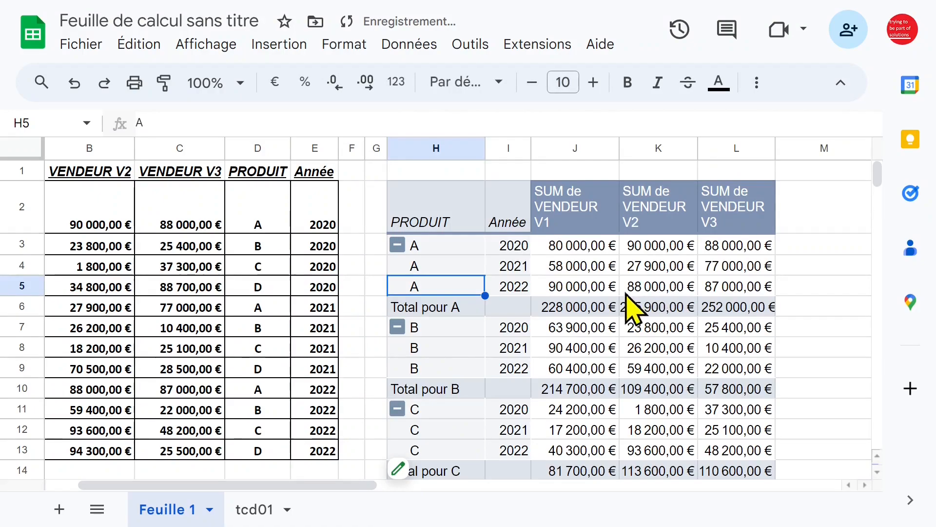
pyautogui.click(193, 265)
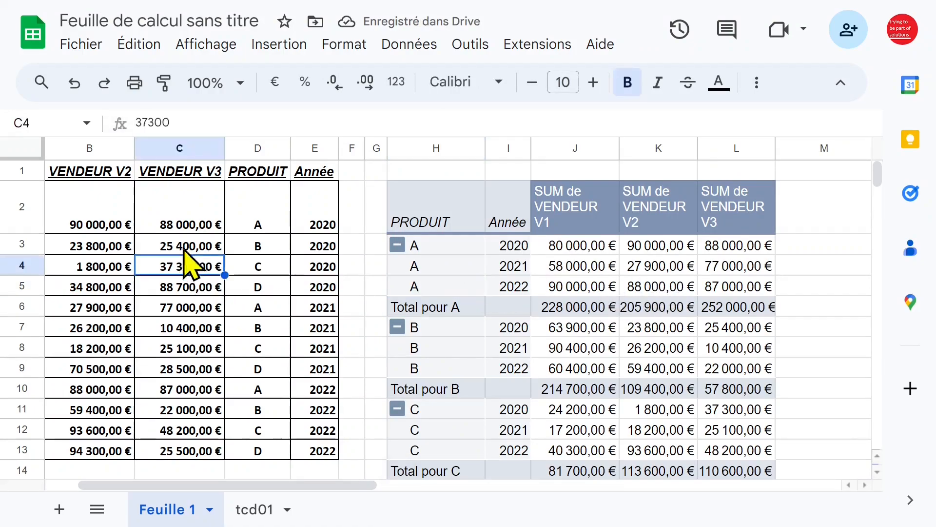
pyautogui.click(187, 226)
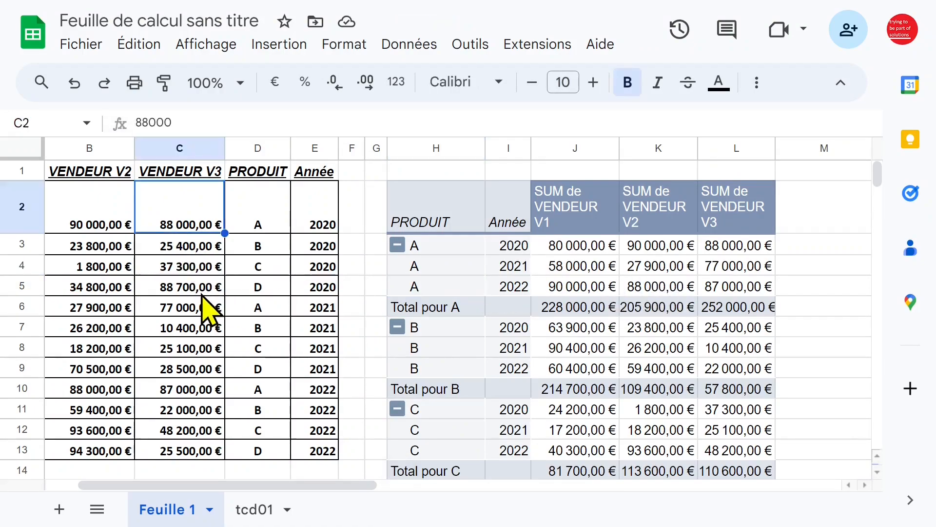
pyautogui.click(114, 223)
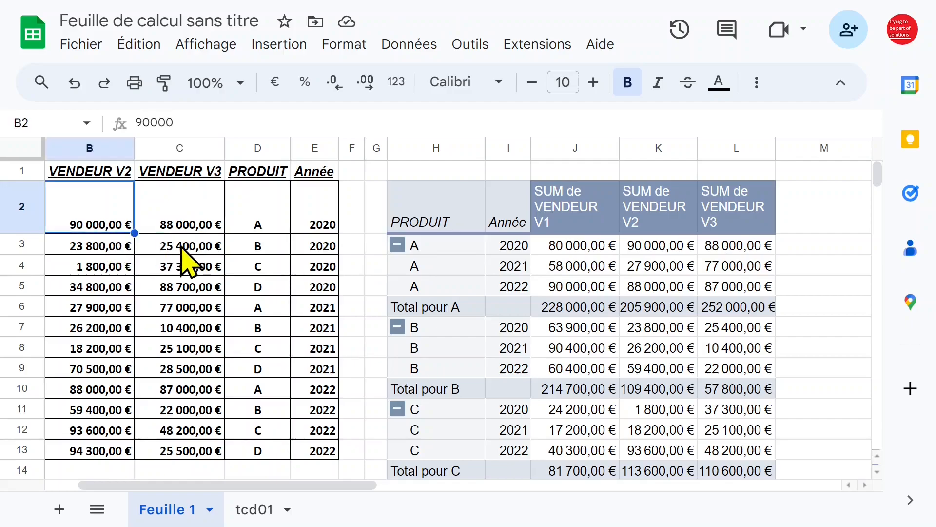
pyautogui.write('9')
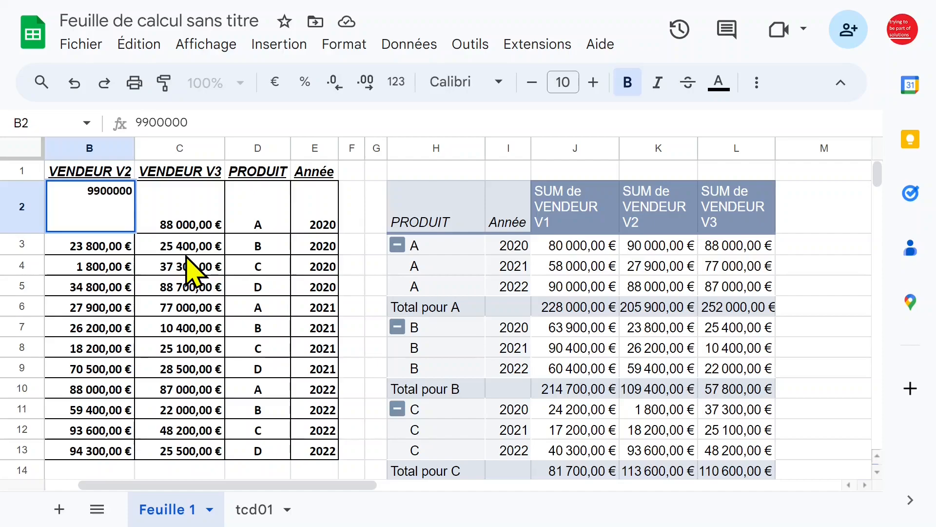
pyautogui.press('Return')
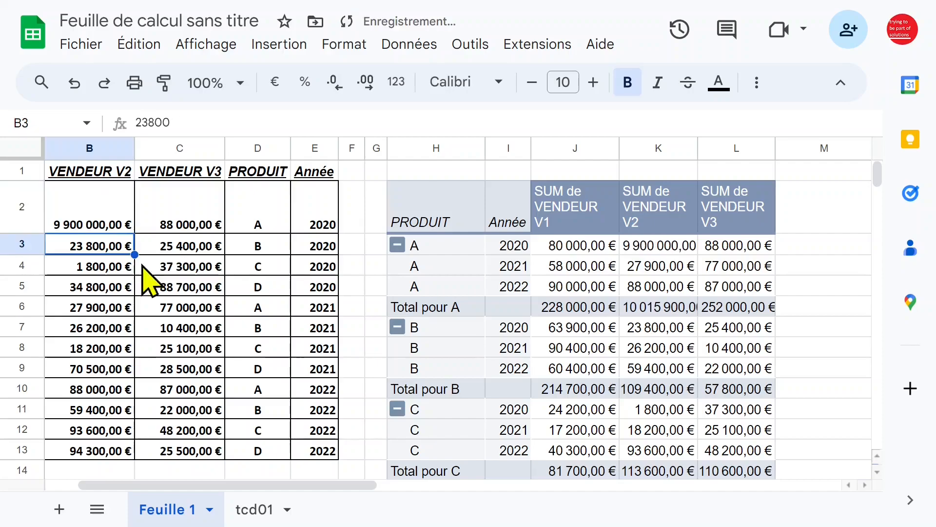
pyautogui.click(672, 249)
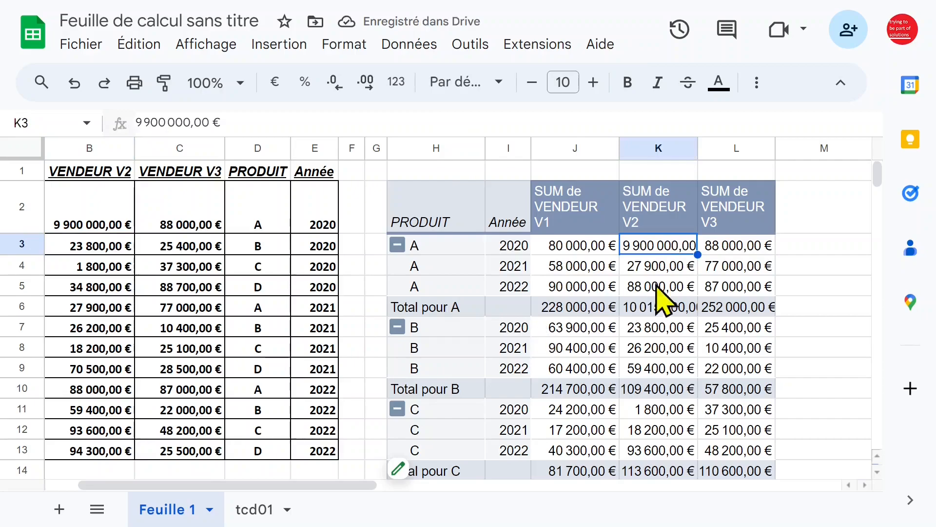
# Change the VENDEUR V3 amount in C2 to 870123 and compare it with the pivot value in L3.
pyautogui.click(222, 210)
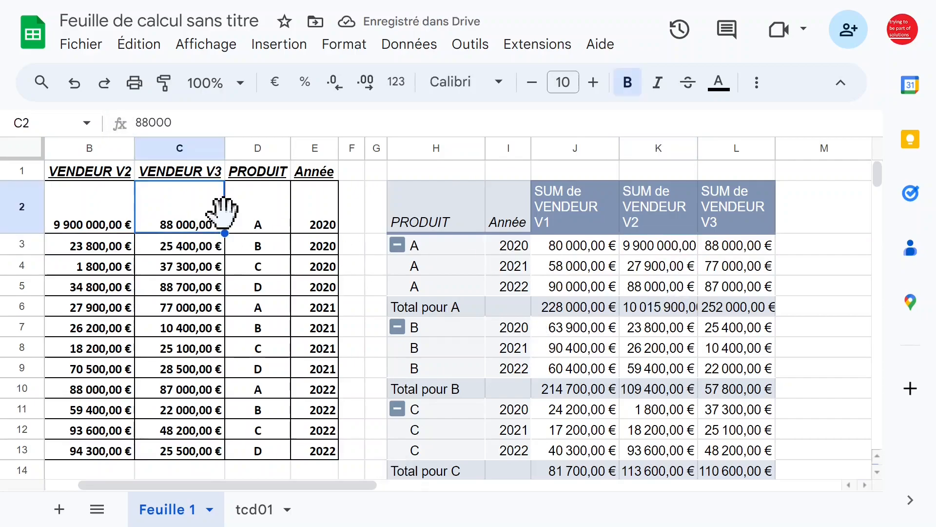
pyautogui.write('87')
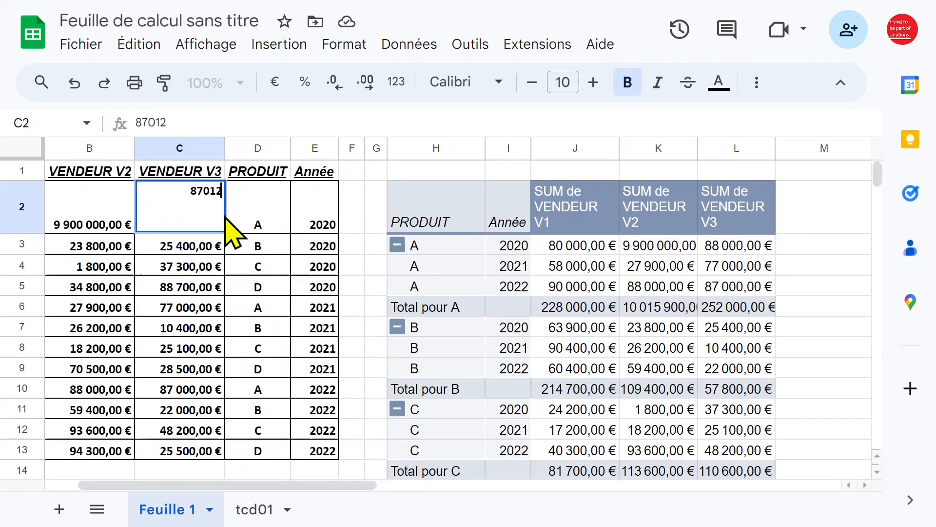
pyautogui.write('0 123')
pyautogui.press('Return')
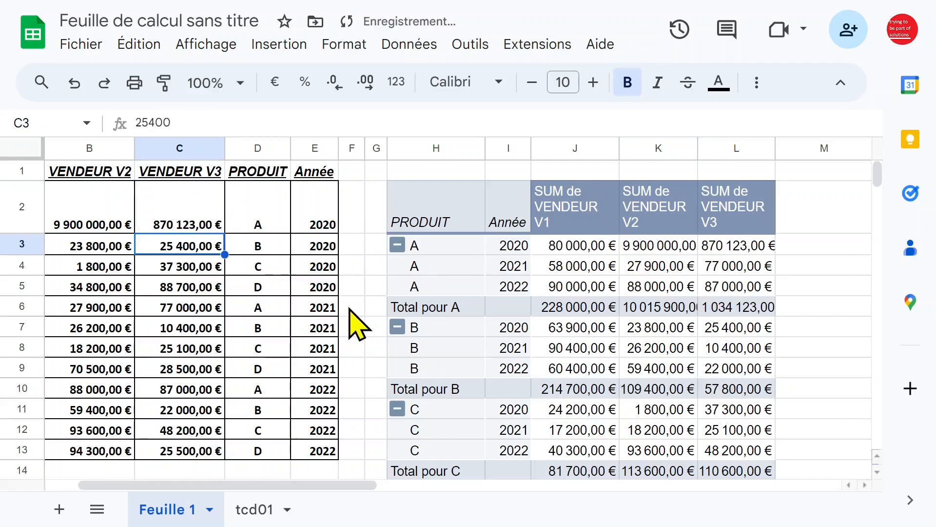
pyautogui.click(736, 246)
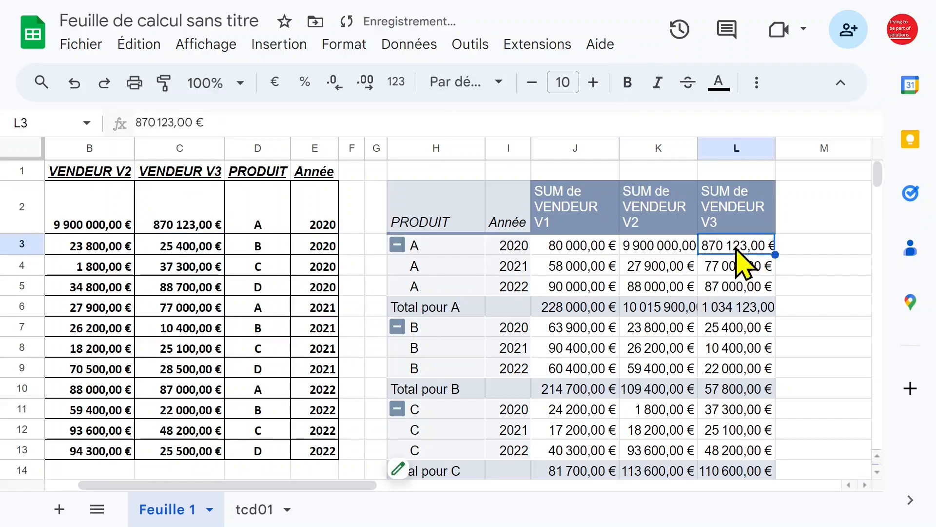
pyautogui.click(203, 226)
# Hide the menu bar to give the sheet more room and look over the pivot table.
pyautogui.click(508, 288)
pyautogui.click(460, 267)
pyautogui.click(463, 306)
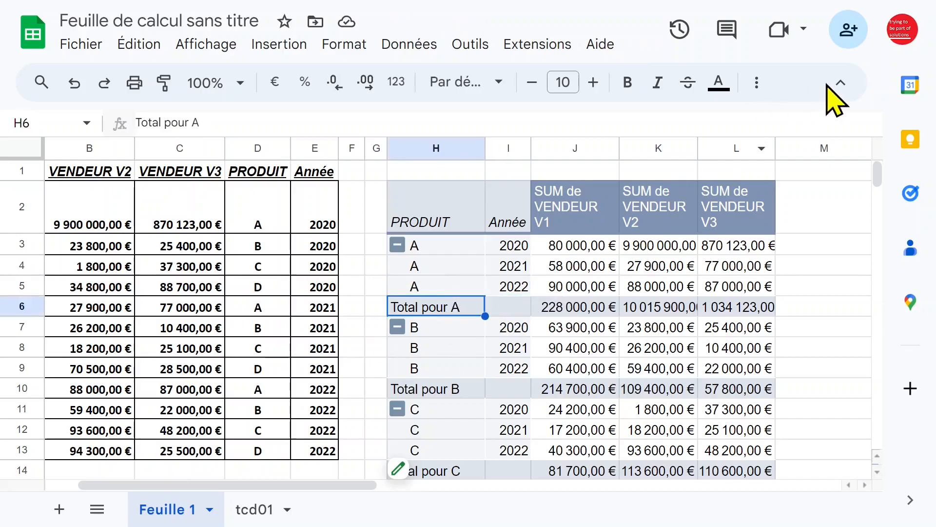
pyautogui.click(839, 83)
pyautogui.click(607, 266)
pyautogui.scroll(-3, 697, 278)
pyautogui.scroll(3, 700, 278)
# Reopen the pivot table's settings and summarize the VENDEUR V1 values with AVERAGE.
pyautogui.click(609, 154)
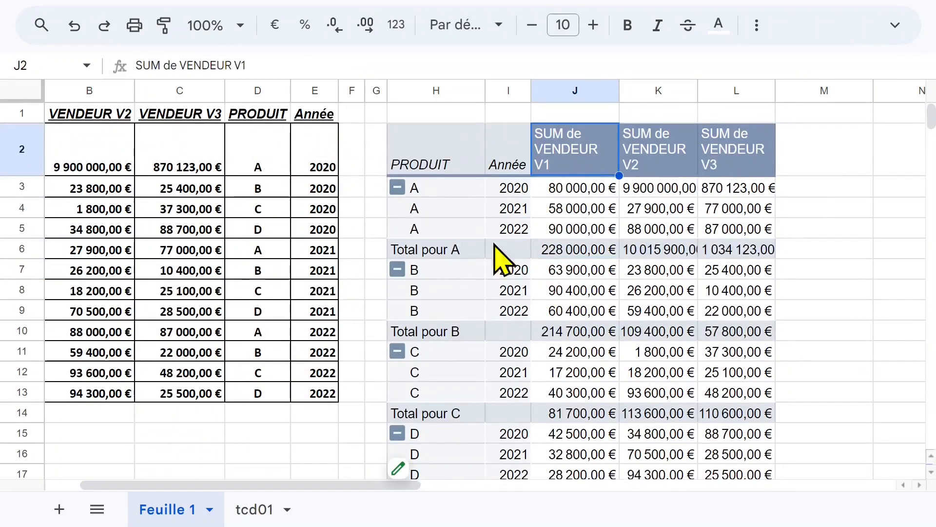
pyautogui.click(419, 469)
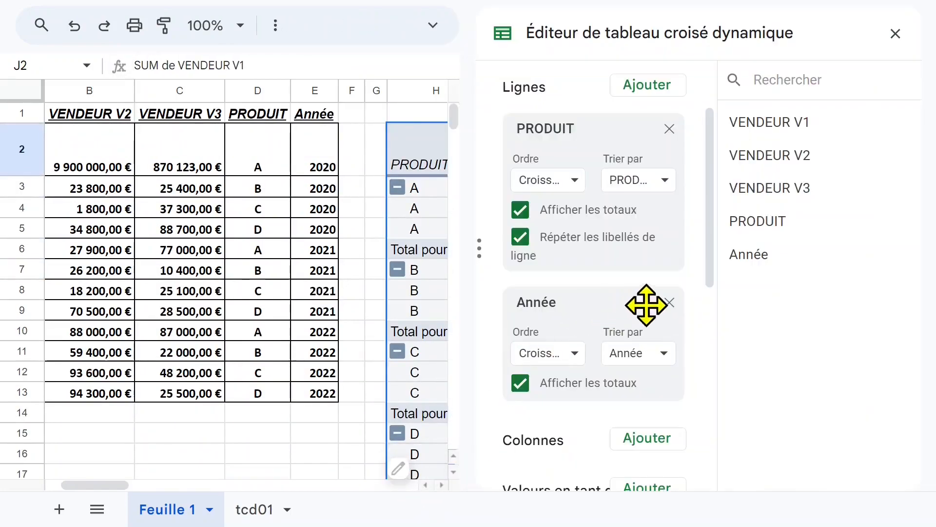
pyautogui.moveTo(709, 244); pyautogui.dragTo(710, 345)
pyautogui.click(575, 370)
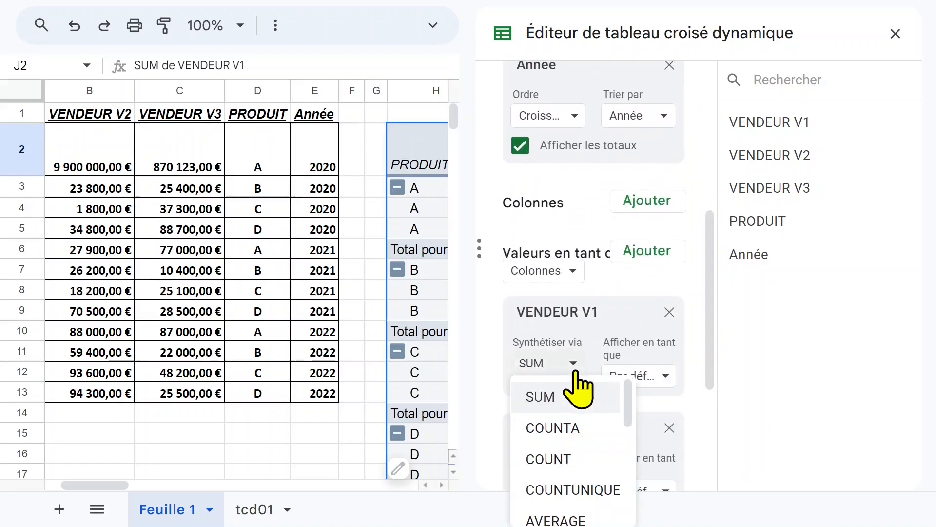
pyautogui.moveTo(629, 401); pyautogui.dragTo(621, 424)
pyautogui.click(573, 431)
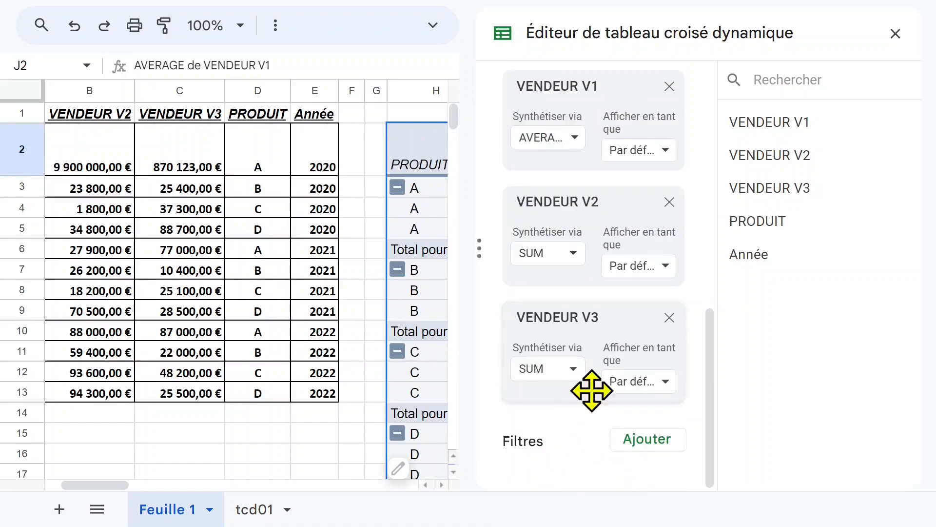
# Summarize the VENDEUR V3 and VENDEUR V2 values with AVERAGE and close the pivot table editor.
pyautogui.click(574, 371)
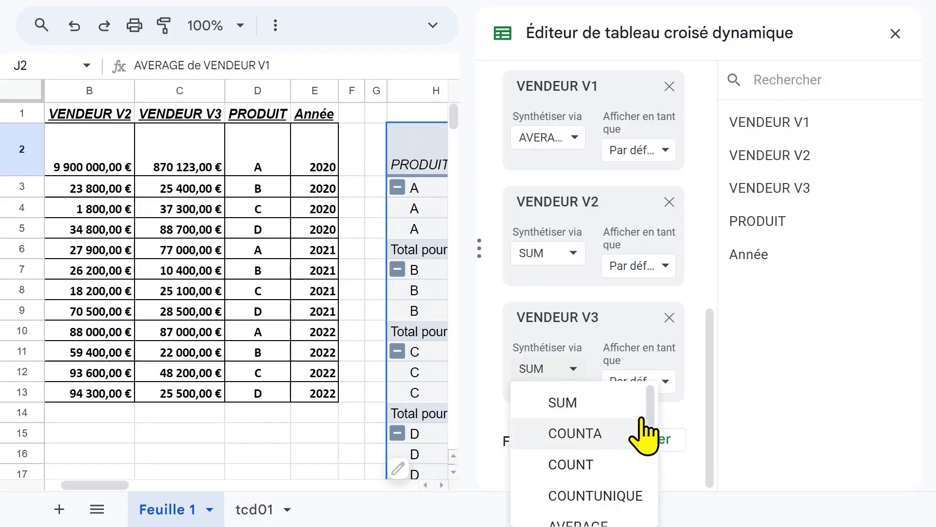
pyautogui.moveTo(650, 414); pyautogui.dragTo(648, 425)
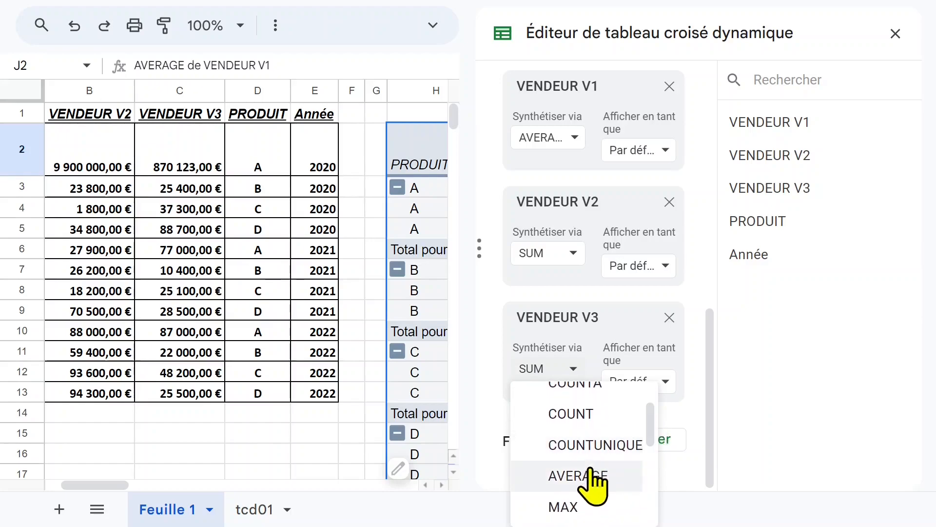
pyautogui.click(595, 483)
pyautogui.click(572, 255)
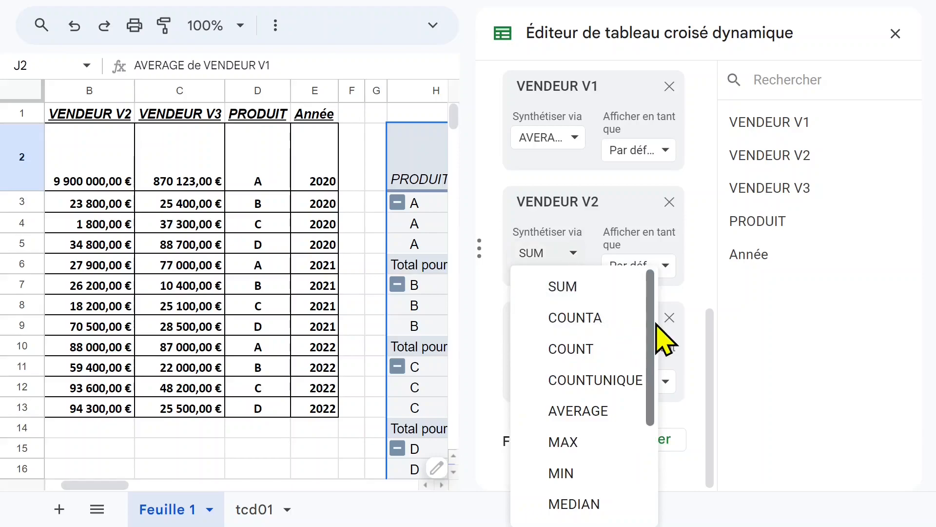
pyautogui.click(580, 412)
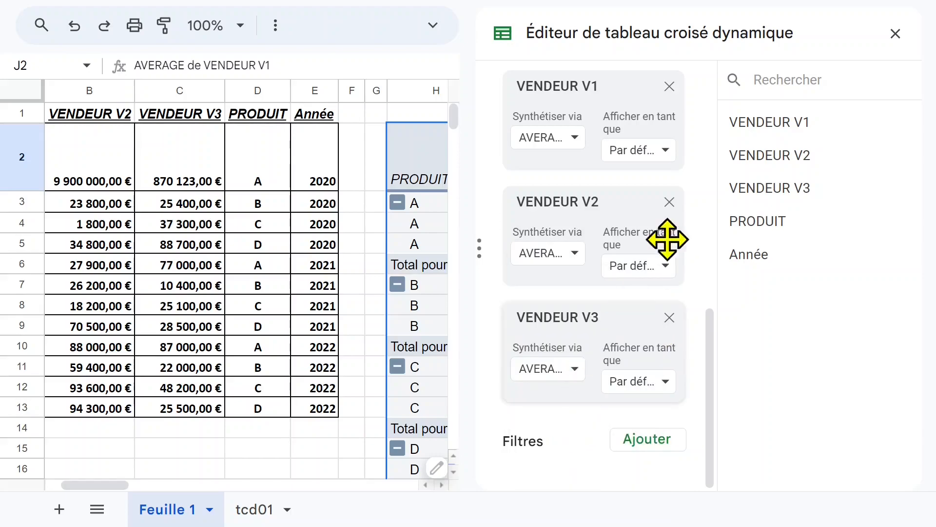
pyautogui.click(896, 34)
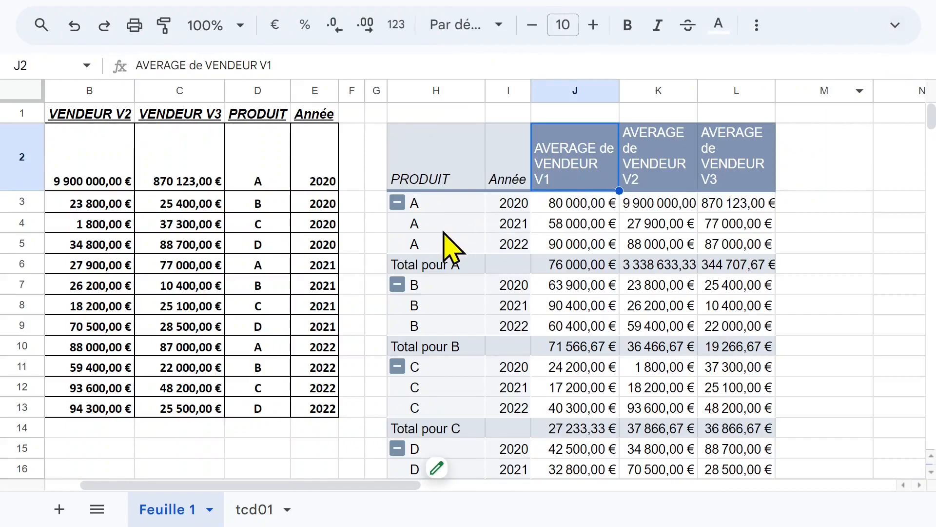
# Collapse the PRODUIT groups A, B, C and D in the pivot table to their total rows.
pyautogui.click(601, 229)
pyautogui.click(629, 244)
pyautogui.click(603, 203)
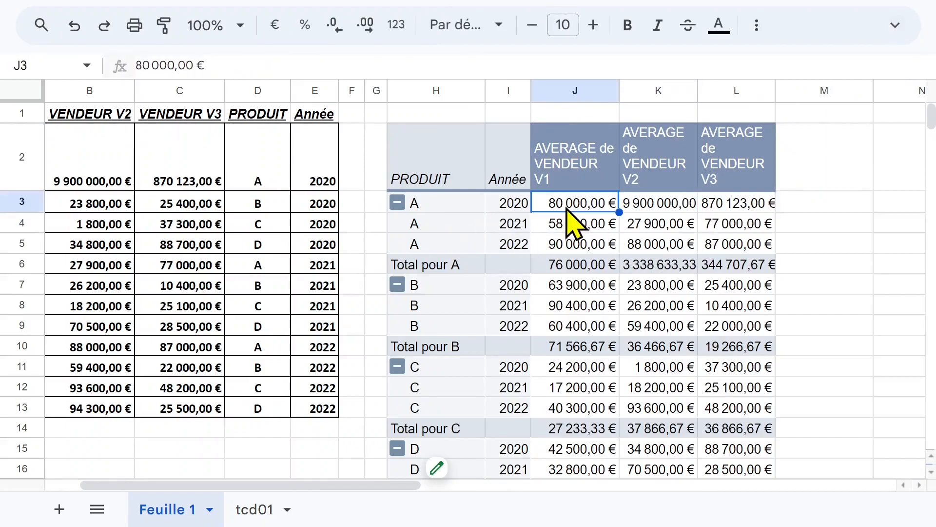
pyautogui.click(586, 229)
pyautogui.click(488, 228)
pyautogui.click(398, 203)
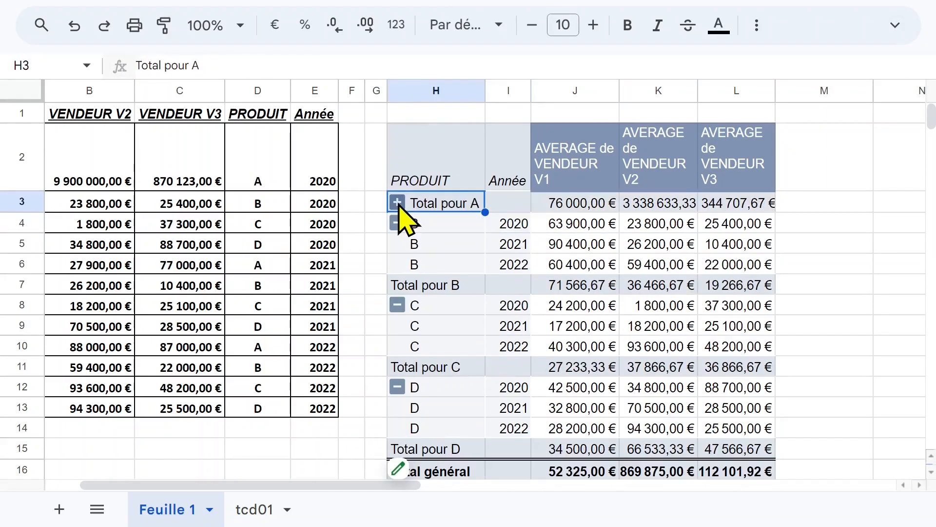
pyautogui.click(397, 223)
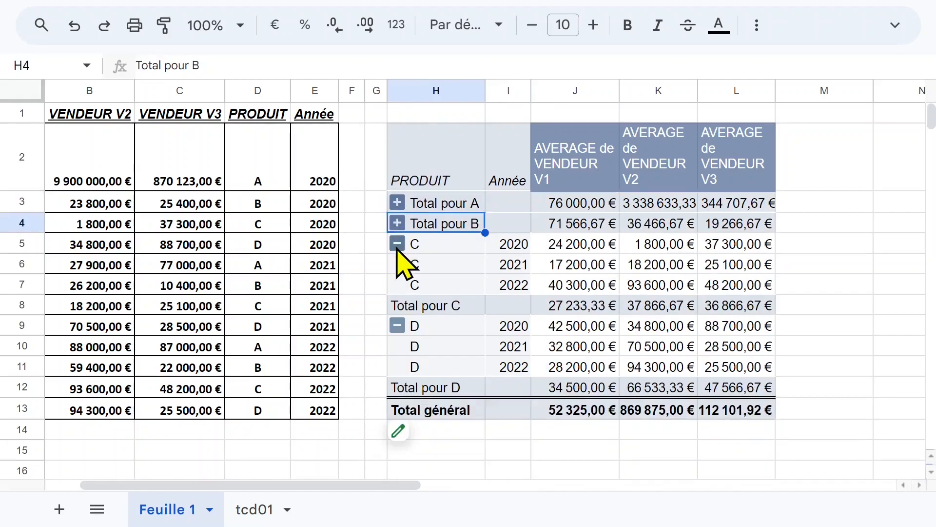
pyautogui.click(398, 243)
pyautogui.click(397, 265)
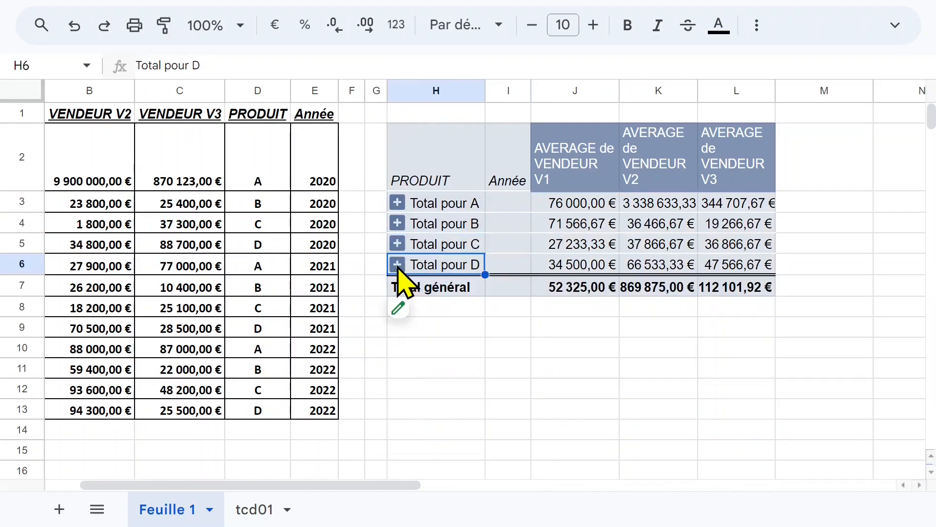
# Expand the PRODUIT groups A, C, B and D again to show their rows by Année.
pyautogui.click(398, 204)
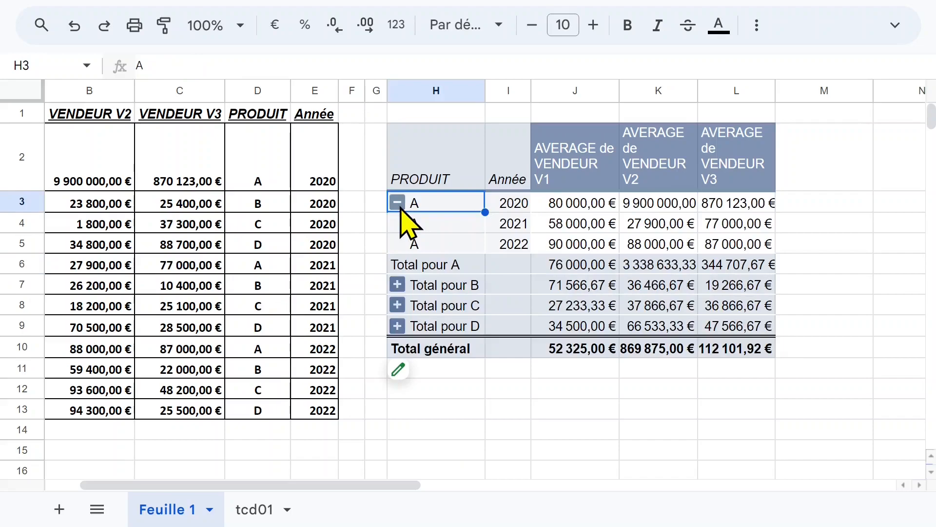
pyautogui.click(397, 306)
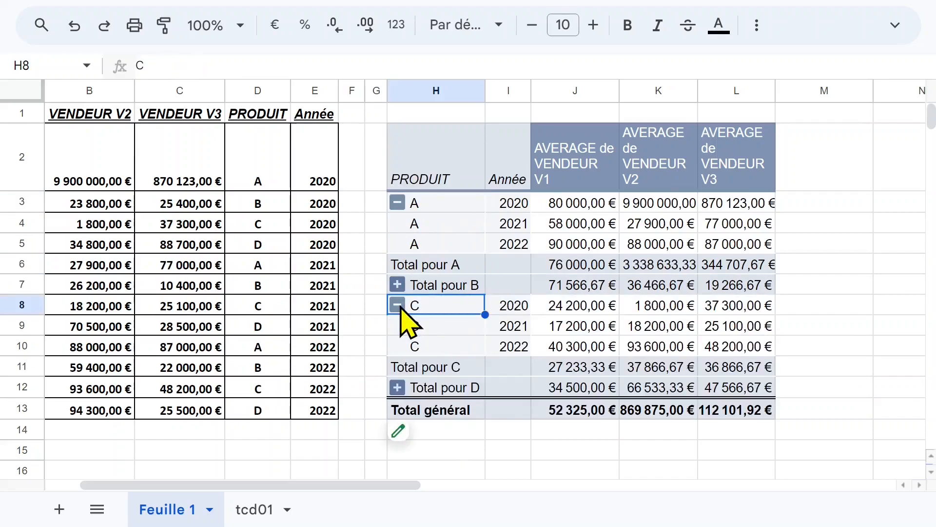
pyautogui.click(397, 285)
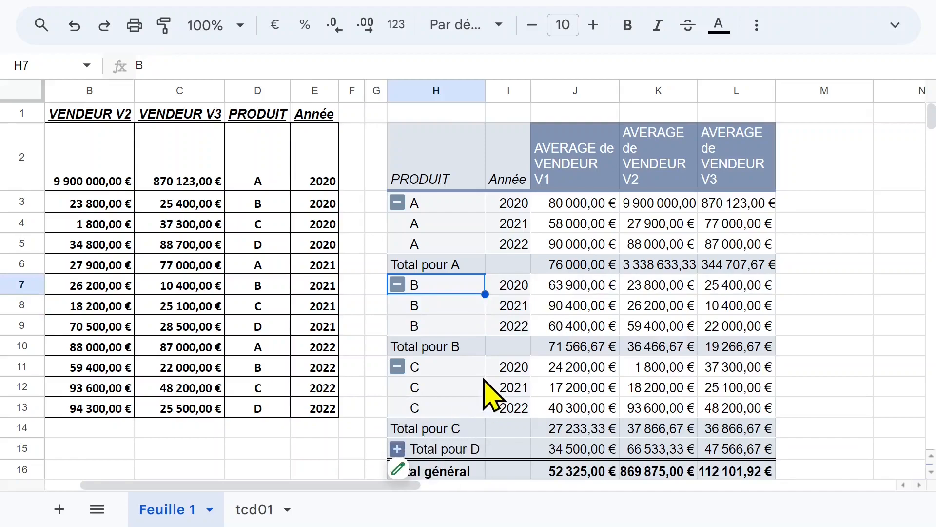
pyautogui.scroll(-2, 523, 351)
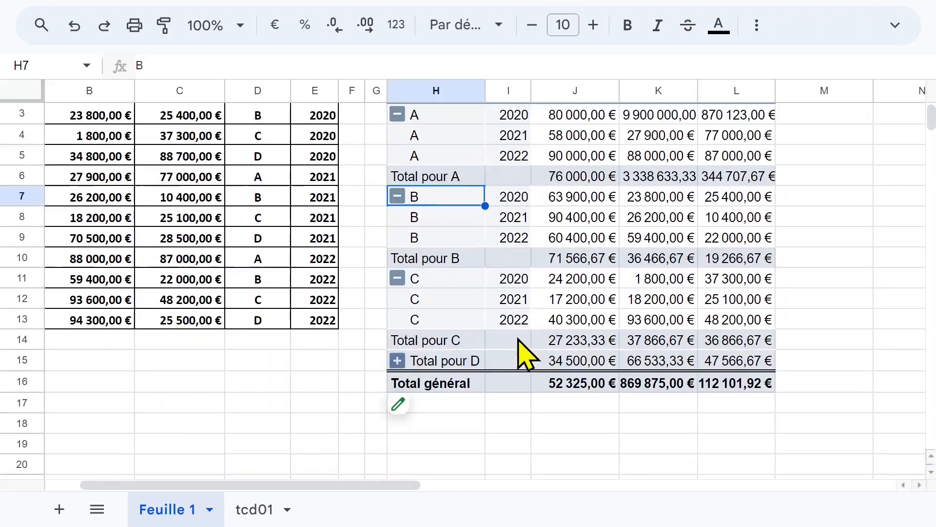
pyautogui.click(398, 360)
pyautogui.scroll(2, 547, 339)
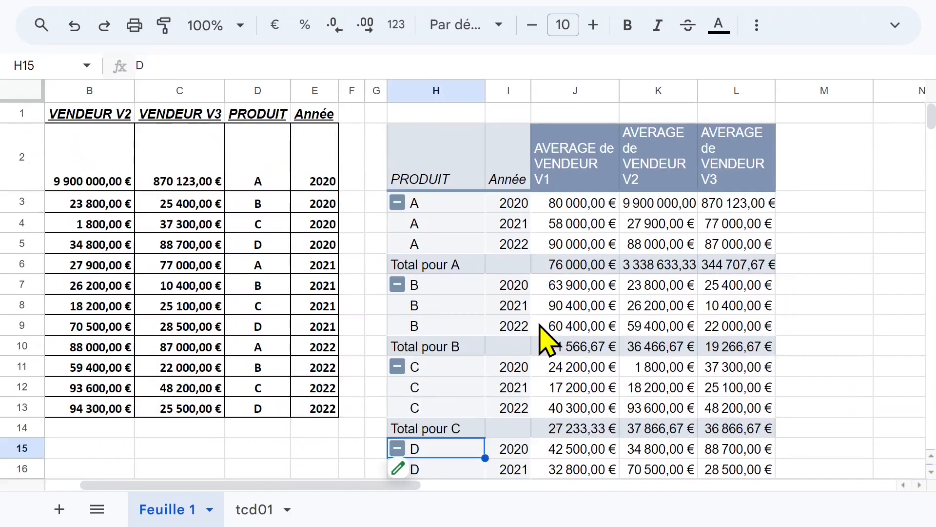
pyautogui.click(556, 286)
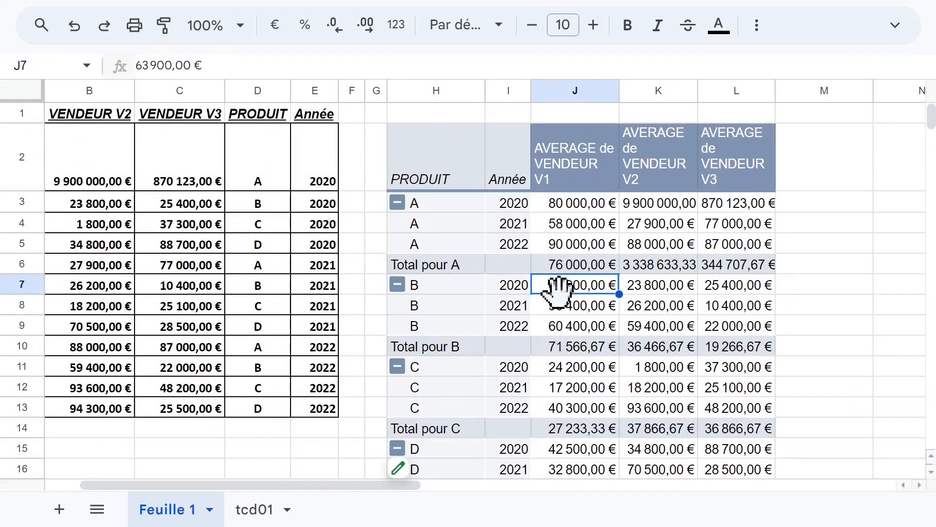